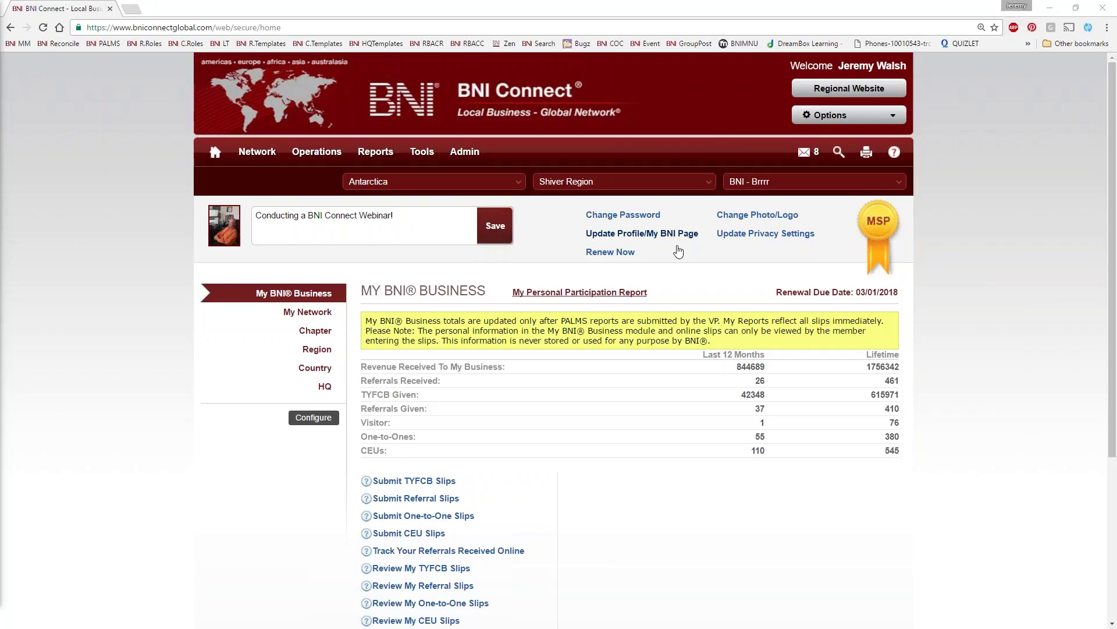
scroll(584, 330, down, 3)
scroll(584, 330, up, 1)
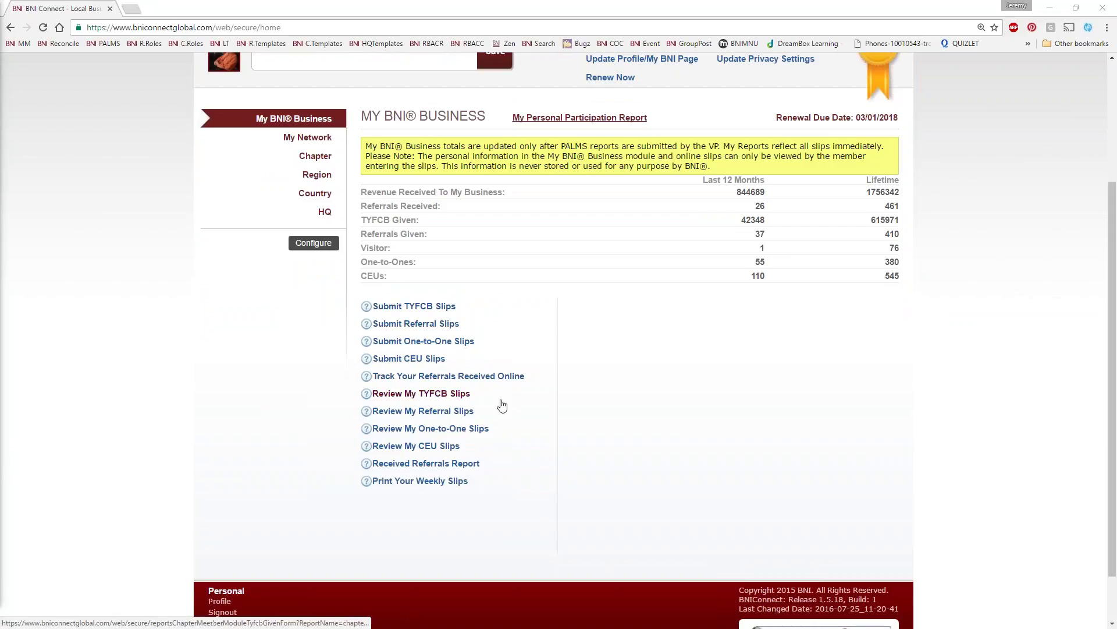
scroll(699, 349, up, 1)
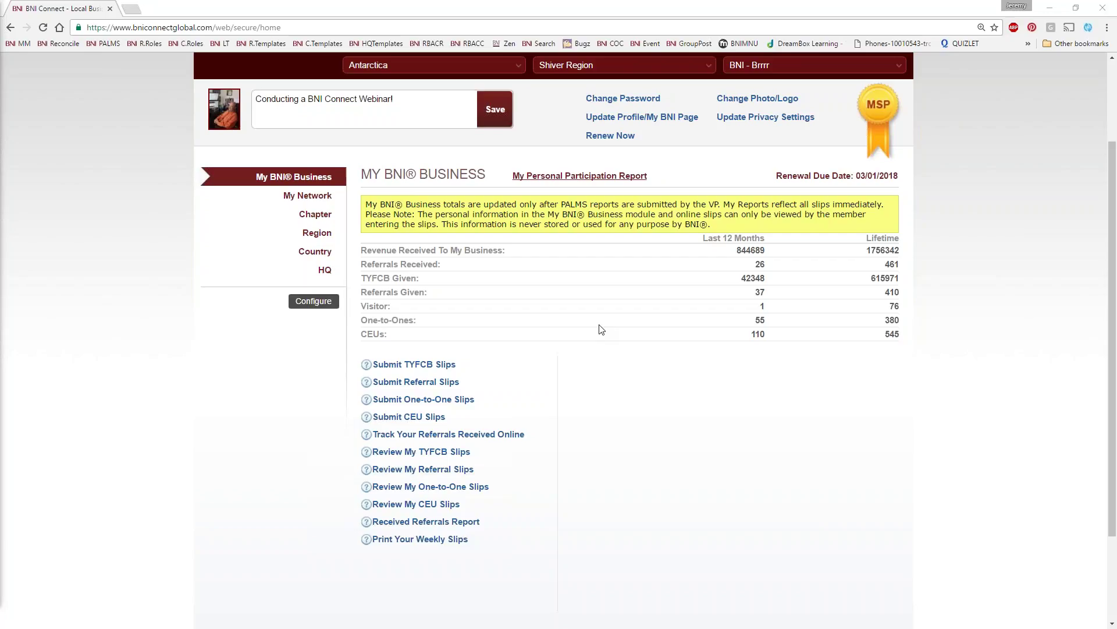
scroll(616, 392, up, 2)
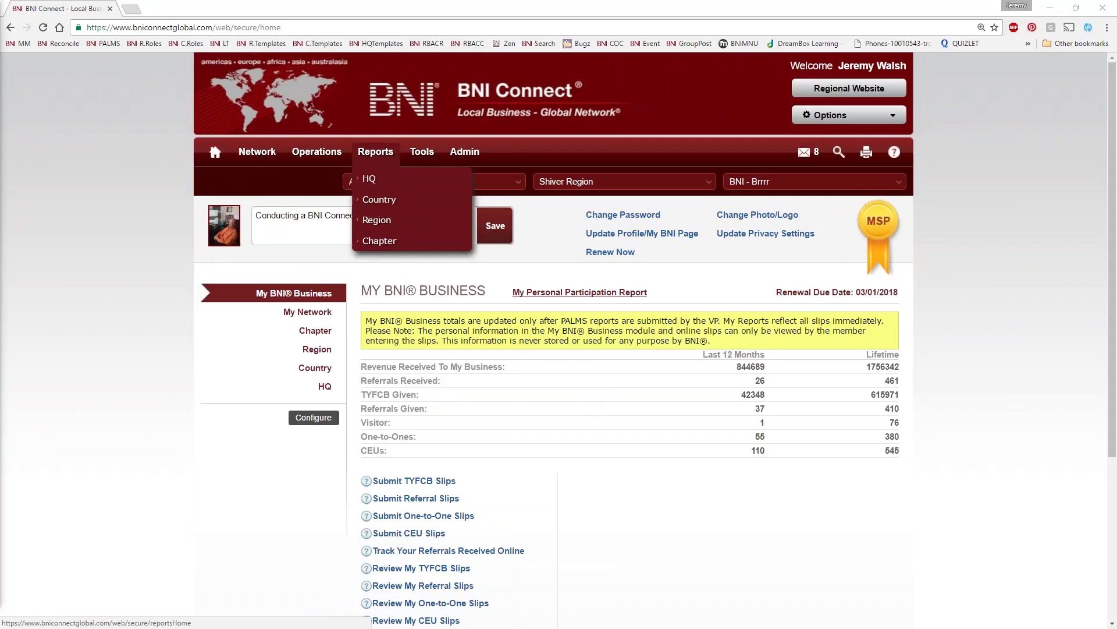
mouse_move(265, 150)
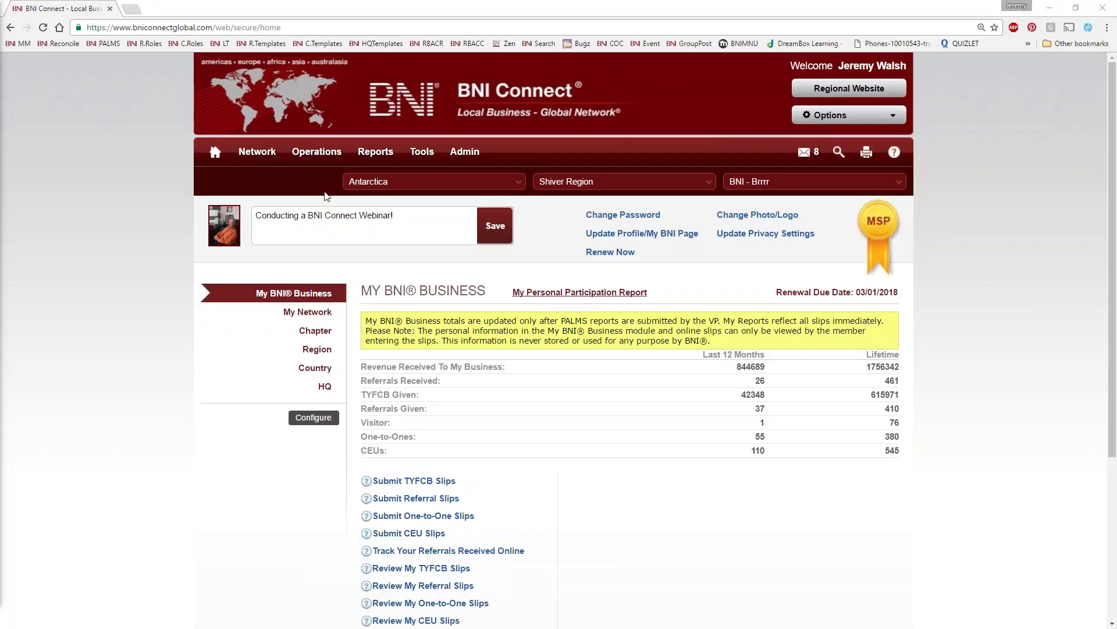
Open Operations > Chapter and expand Meeting Management, Memberships, Goals, Mentoring Program and Create Email
mouse_move(316, 151)
click(313, 240)
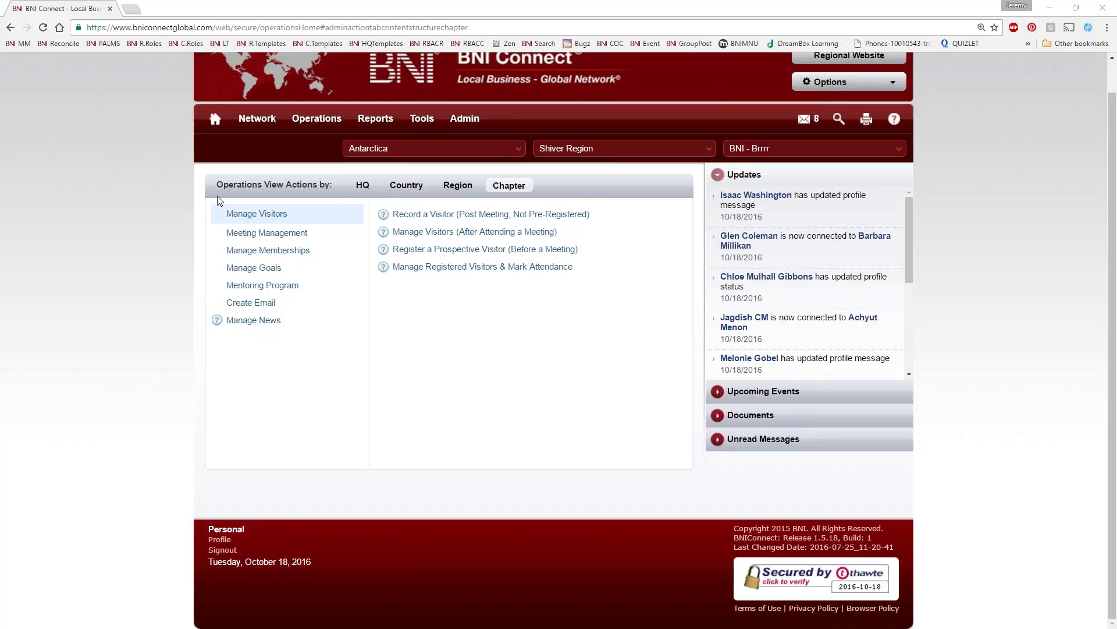
click(241, 234)
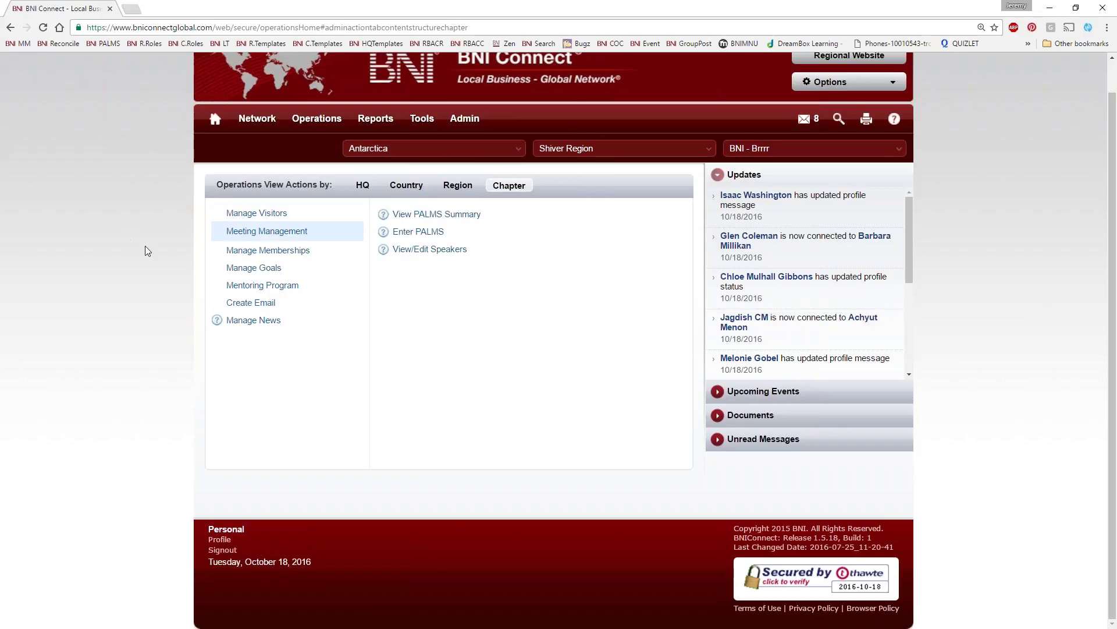
click(262, 256)
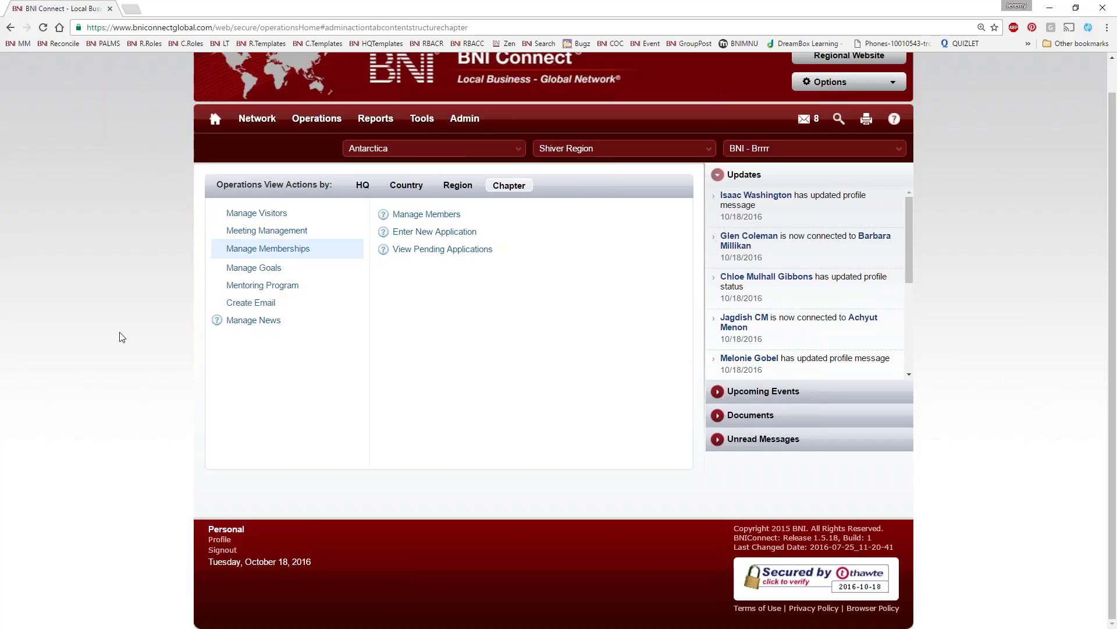
click(240, 267)
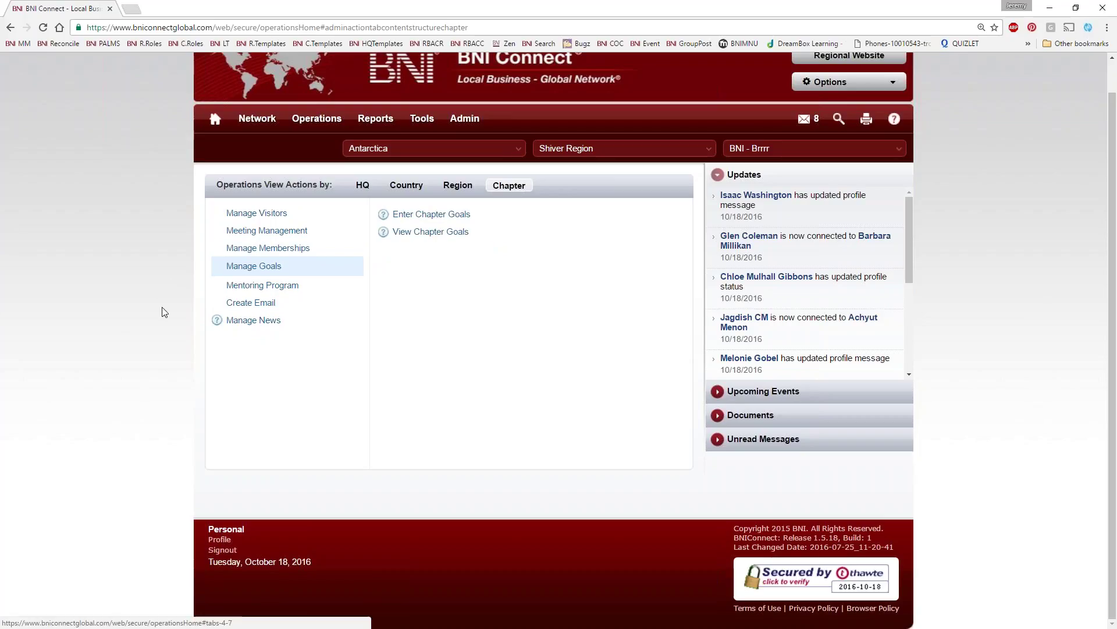
click(251, 291)
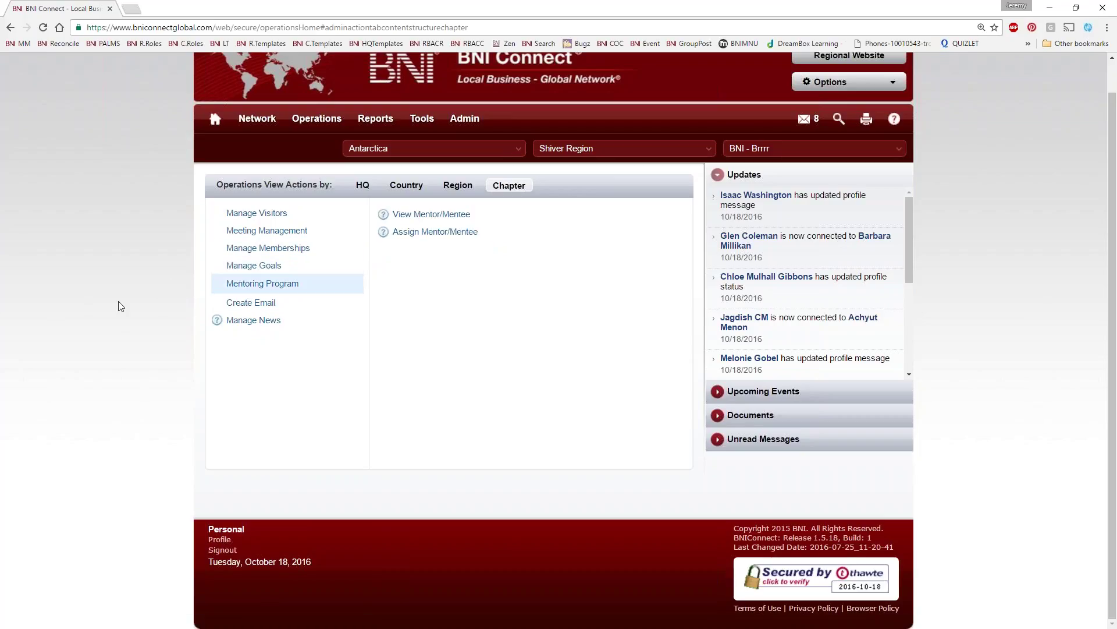
click(244, 304)
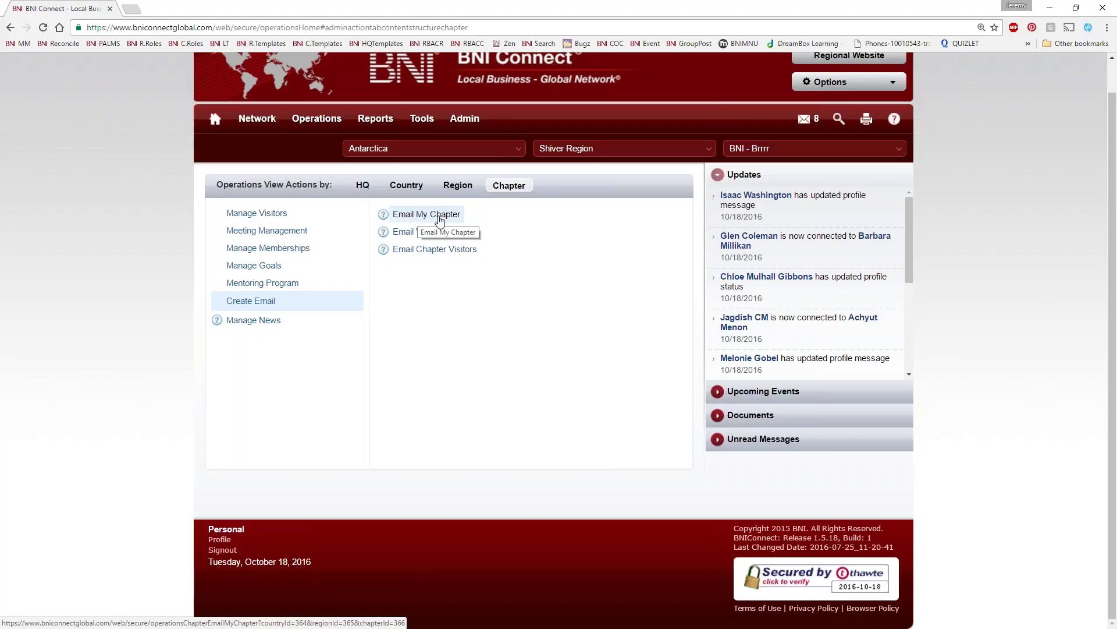
Copy the full Email My Chapter address list and start a new Outlook message
click(440, 220)
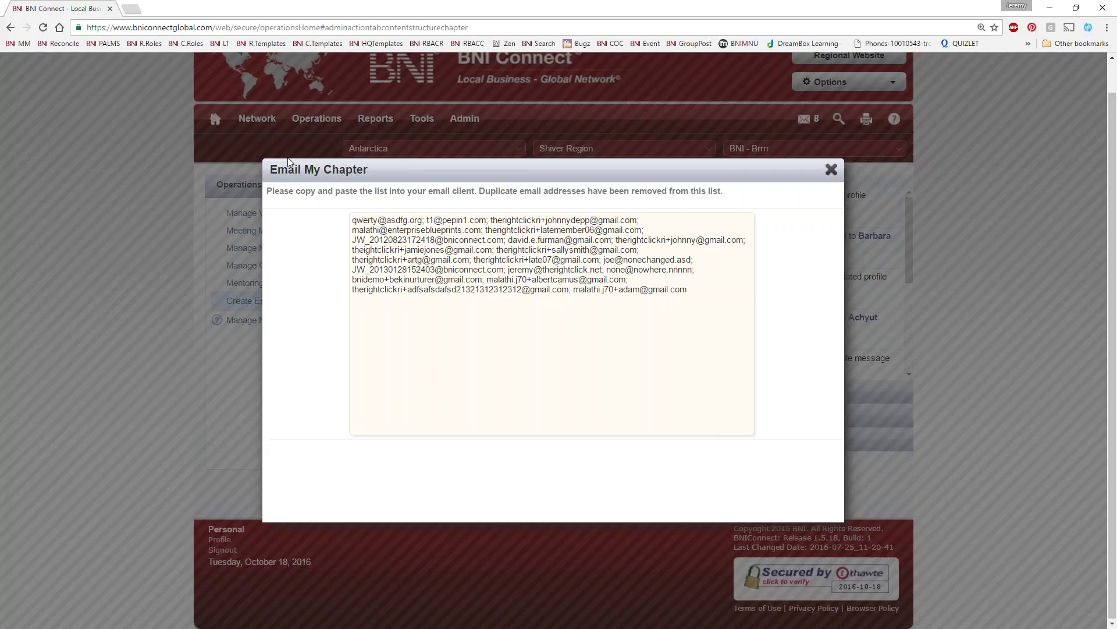
drag(712, 303, 349, 217)
right_click(461, 243)
click(461, 243)
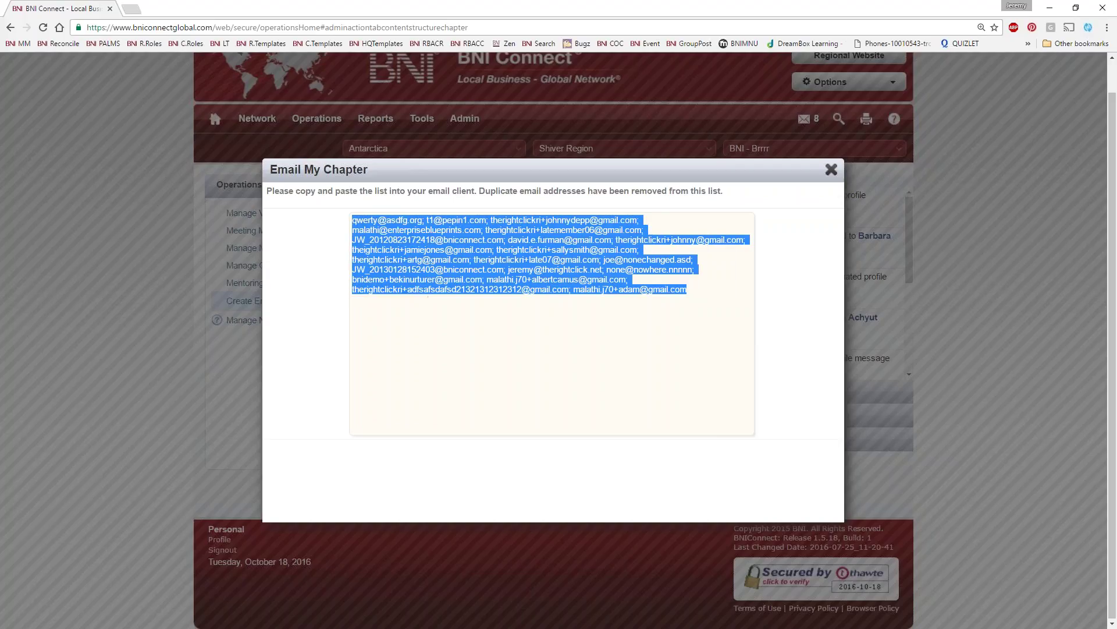
key(alt+Tab)
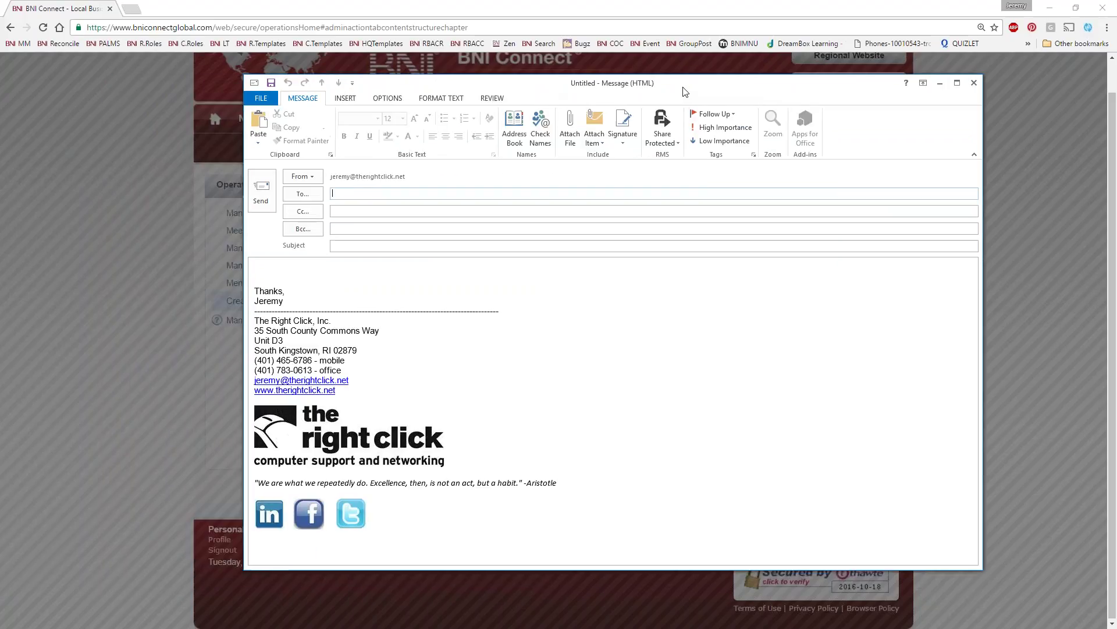
Paste the chapter addresses into the Bcc line, then close the message without saving
click(294, 277)
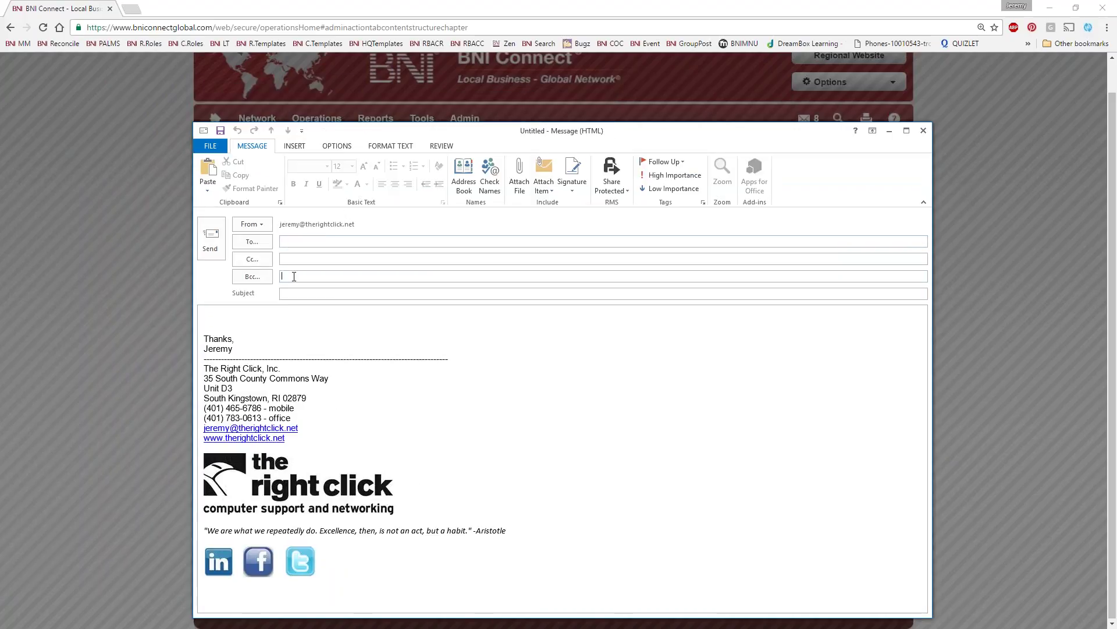
right_click(295, 277)
click(323, 307)
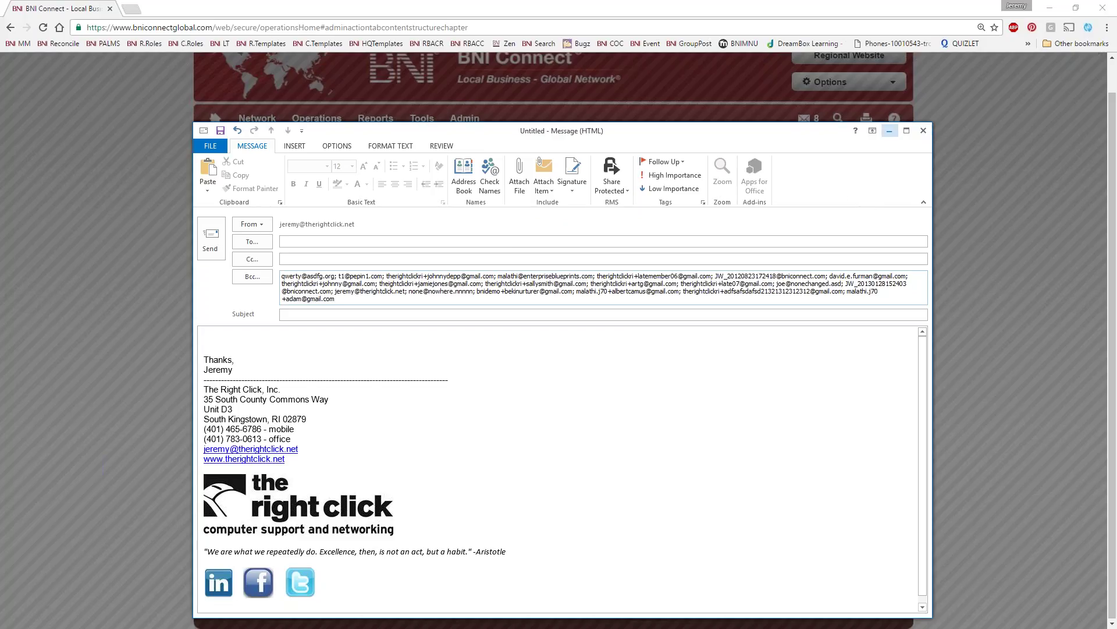
click(923, 131)
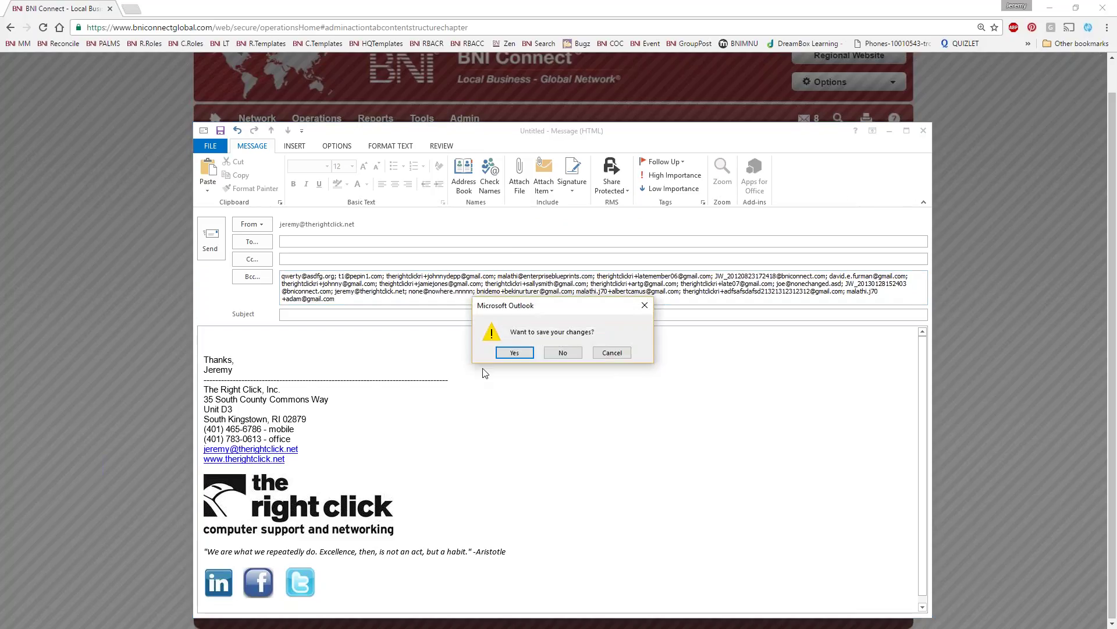
click(561, 353)
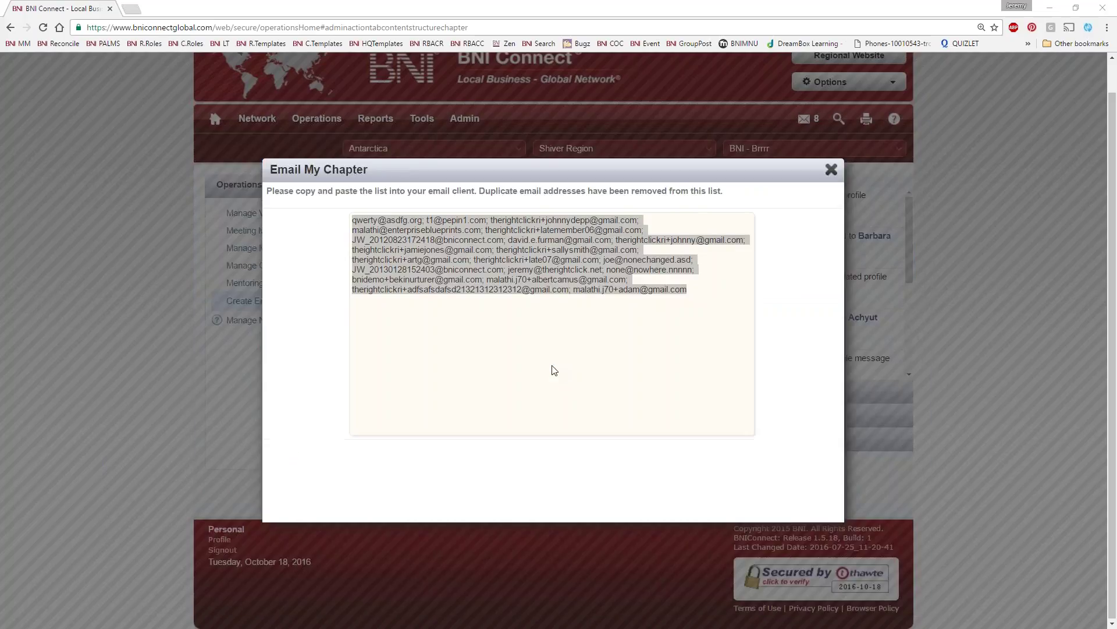
Close the Email My Chapter list and open the 'Create Email - Email Your Chapter' help article
click(830, 169)
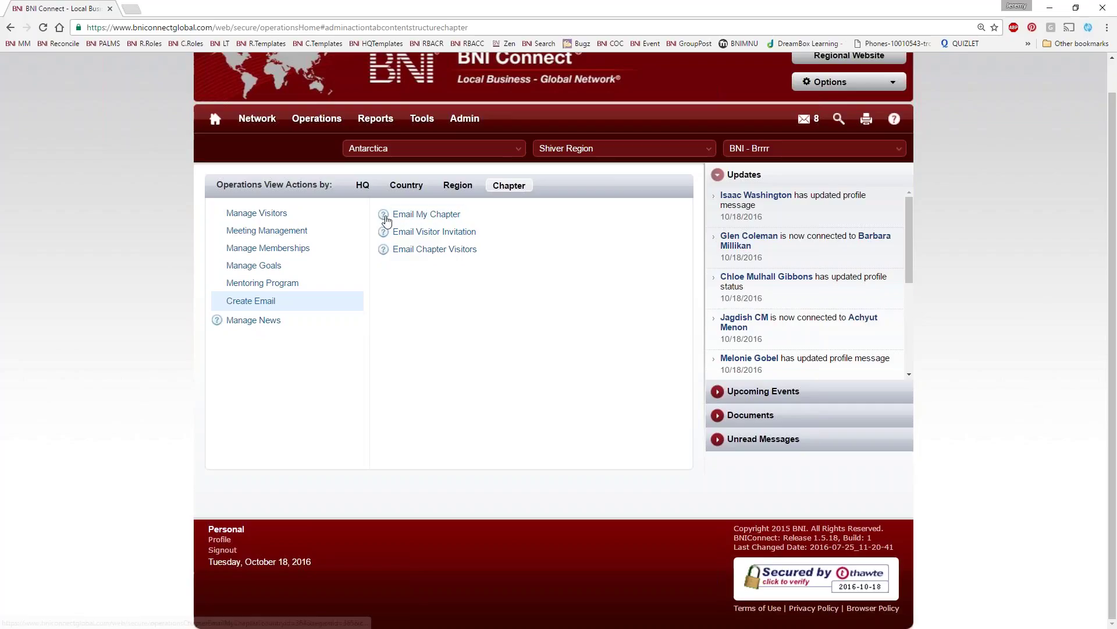
click(383, 216)
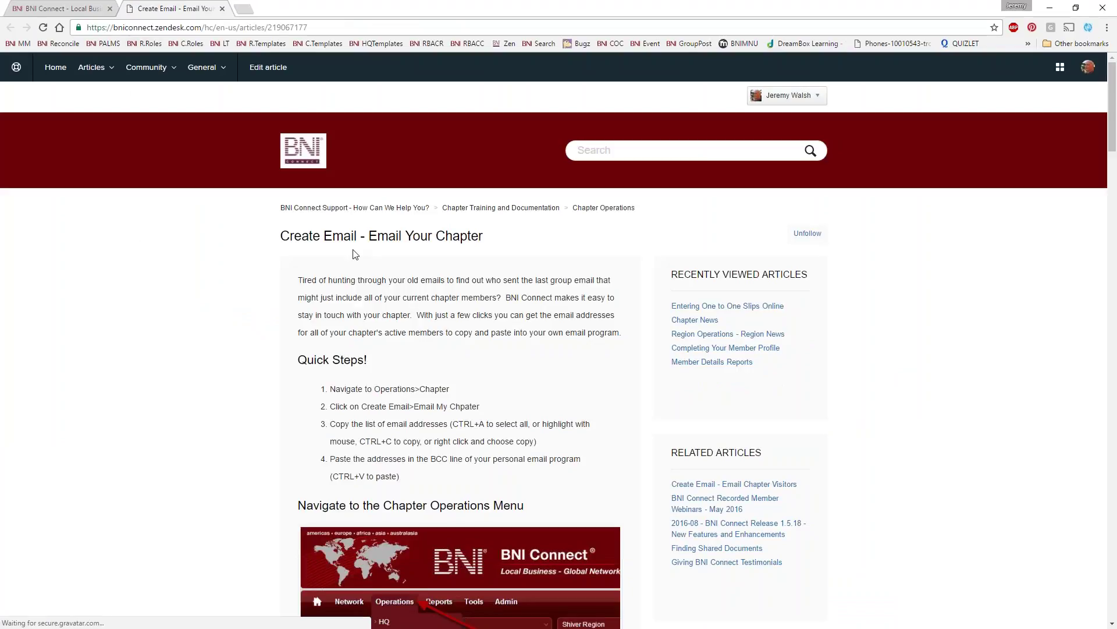
drag(281, 235, 462, 235)
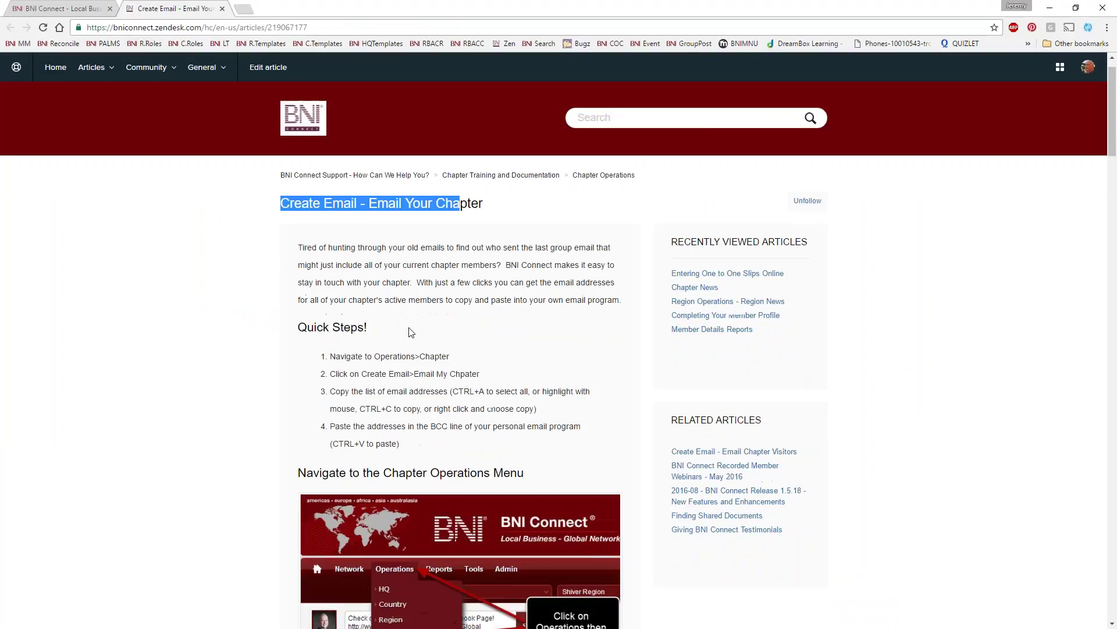
scroll(400, 335, down, 8)
scroll(400, 334, down, 8)
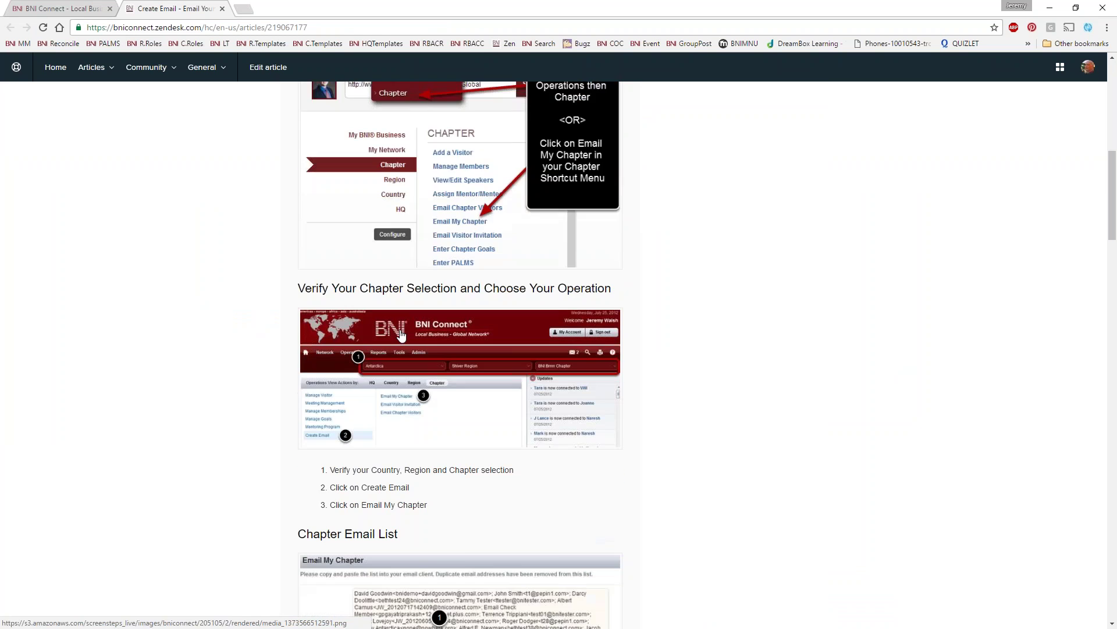
scroll(402, 332, down, 5)
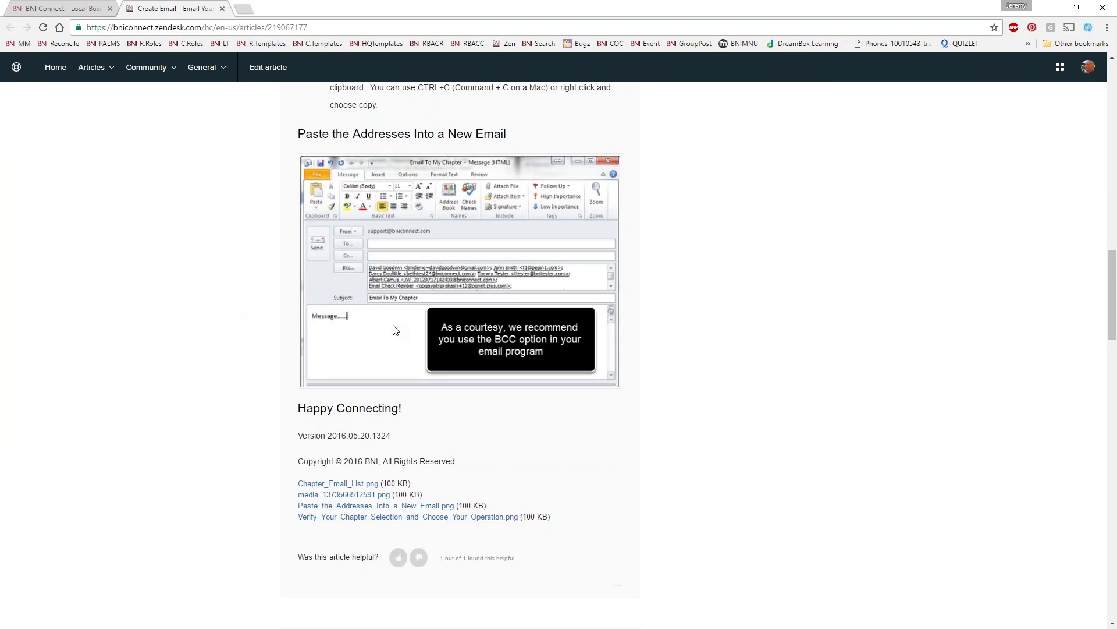
scroll(395, 329, up, 20)
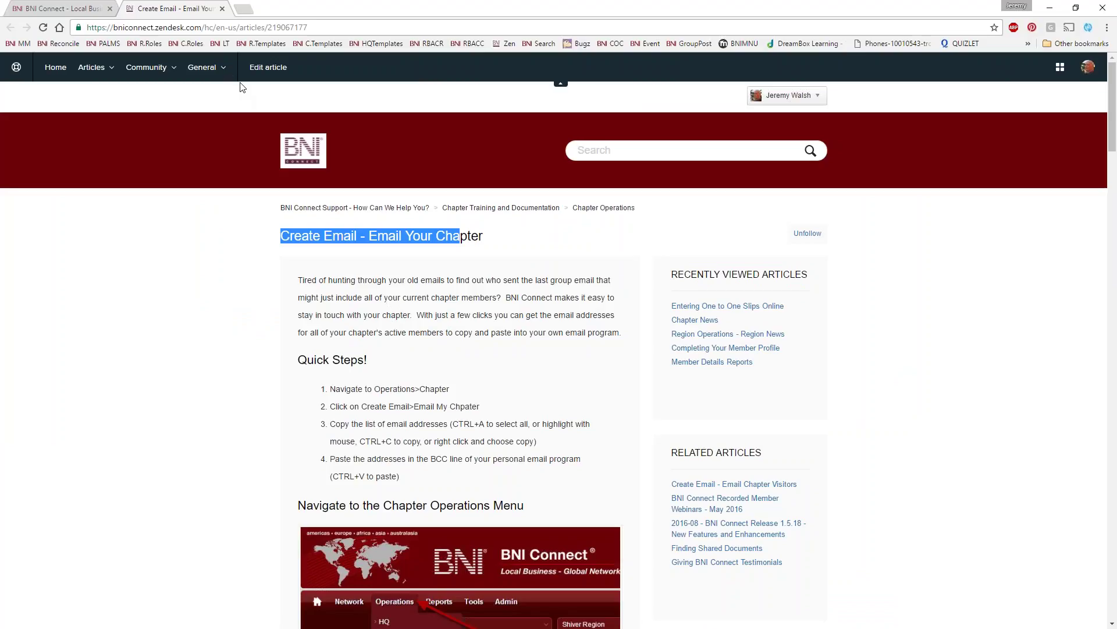
Close the help tab and open the Email Visitor Invitation form under Create Email
click(221, 8)
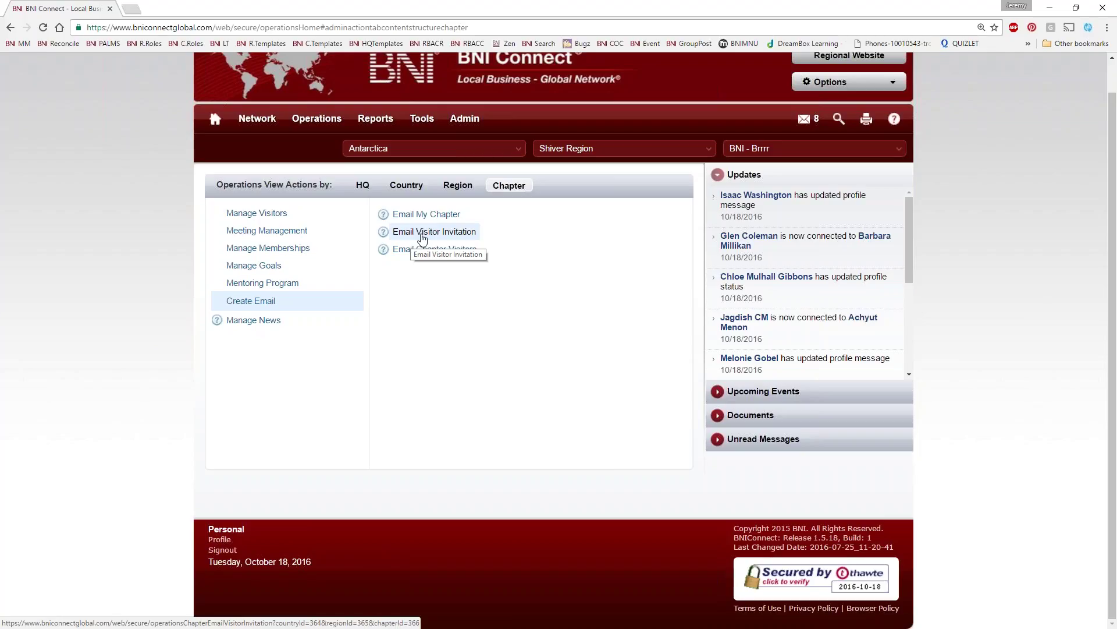
click(422, 234)
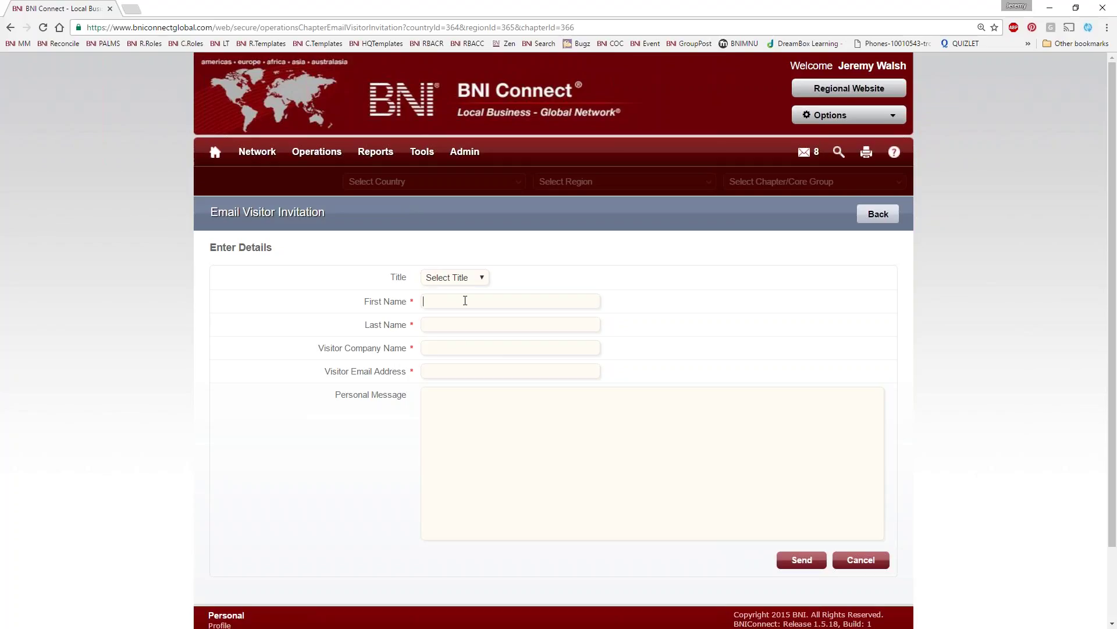
Enter the visitor's first and last name, company and e-mail, plus a message starting 'It was great meeting you at the networking event'
text(Mary)
key(Tab)
text(Poppins)
key(Tab)
text(Poppins Services)
key(Tab)
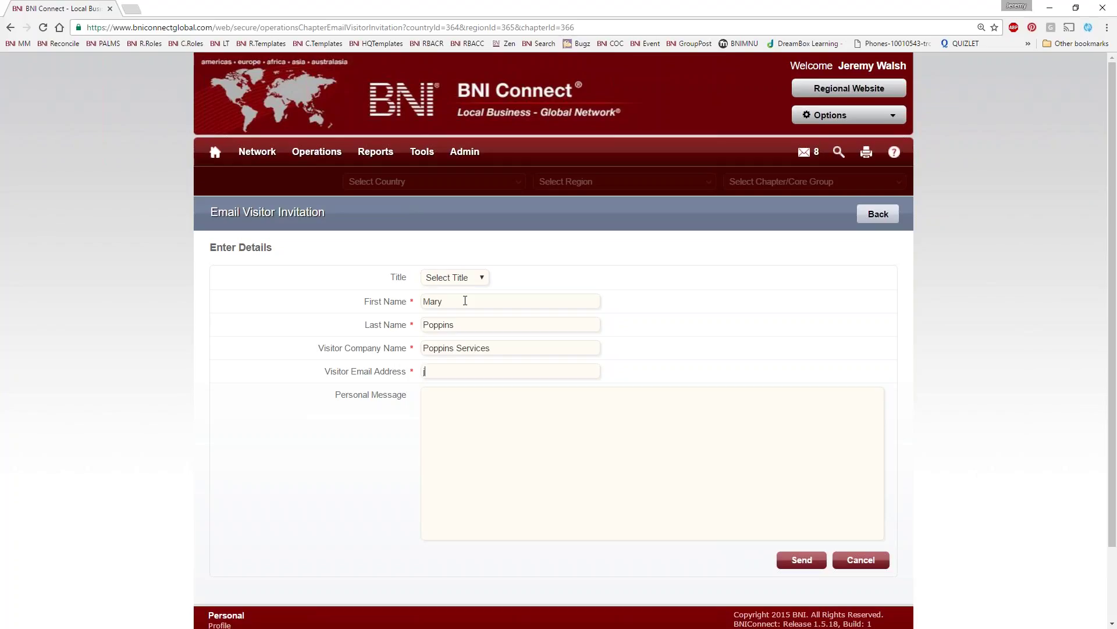
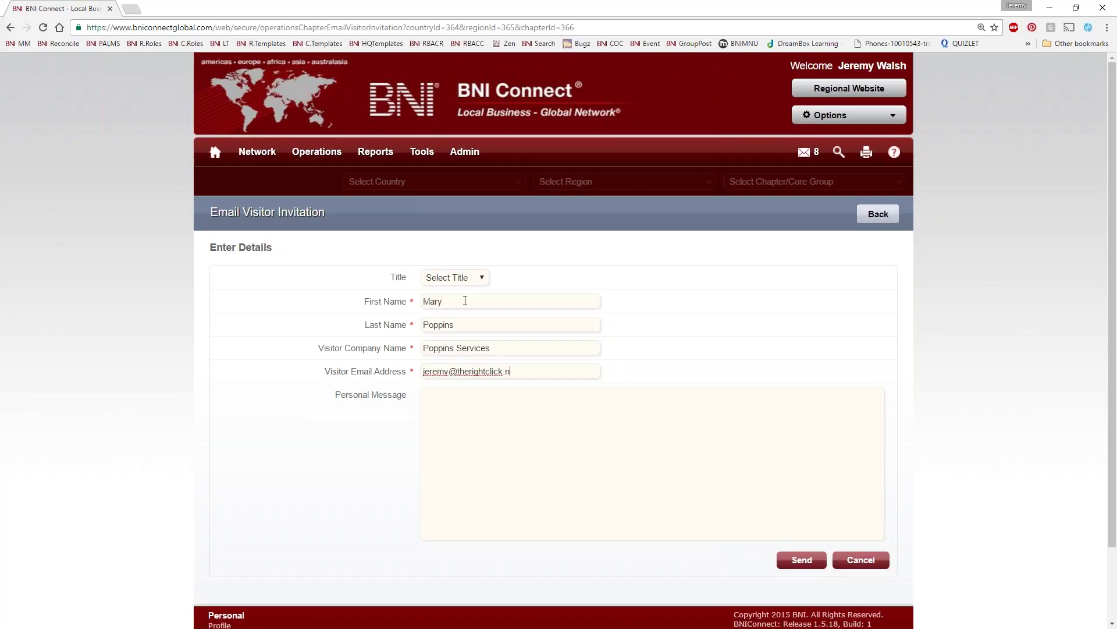
key(Tab)
text(It)
key(BackSpace)
key(BackSpace)
text(It was great meeting you at the n)
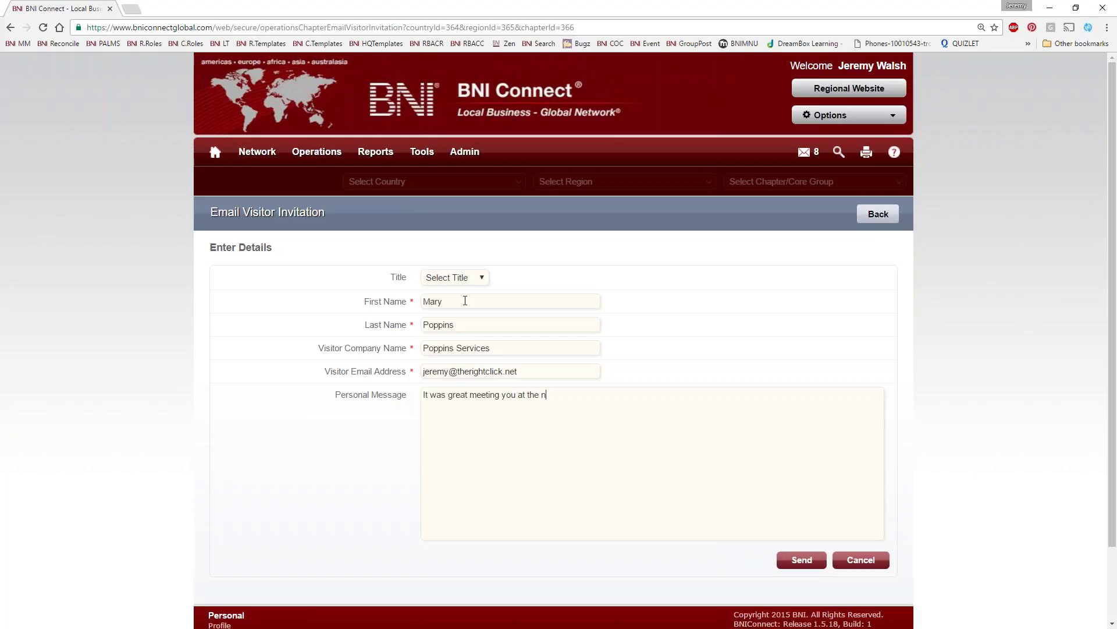
text(etworking event, here is the invitation that I promised!)
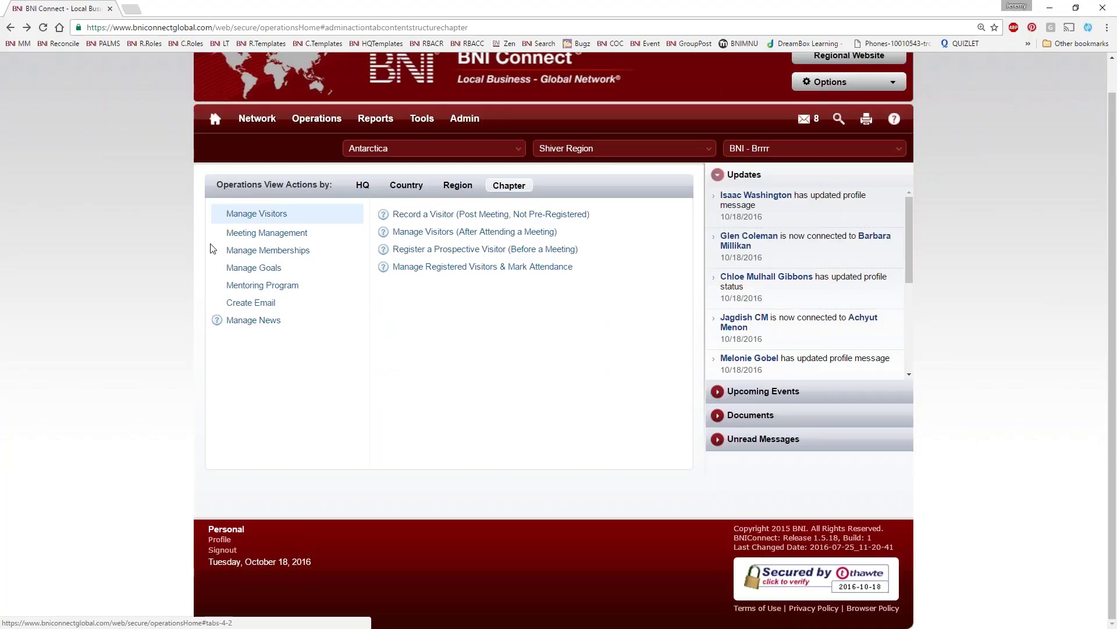
Bring up the received invitation e-mail 'BNI - Brrrr wants to meet you! You are invited!'
mouse_move(257, 118)
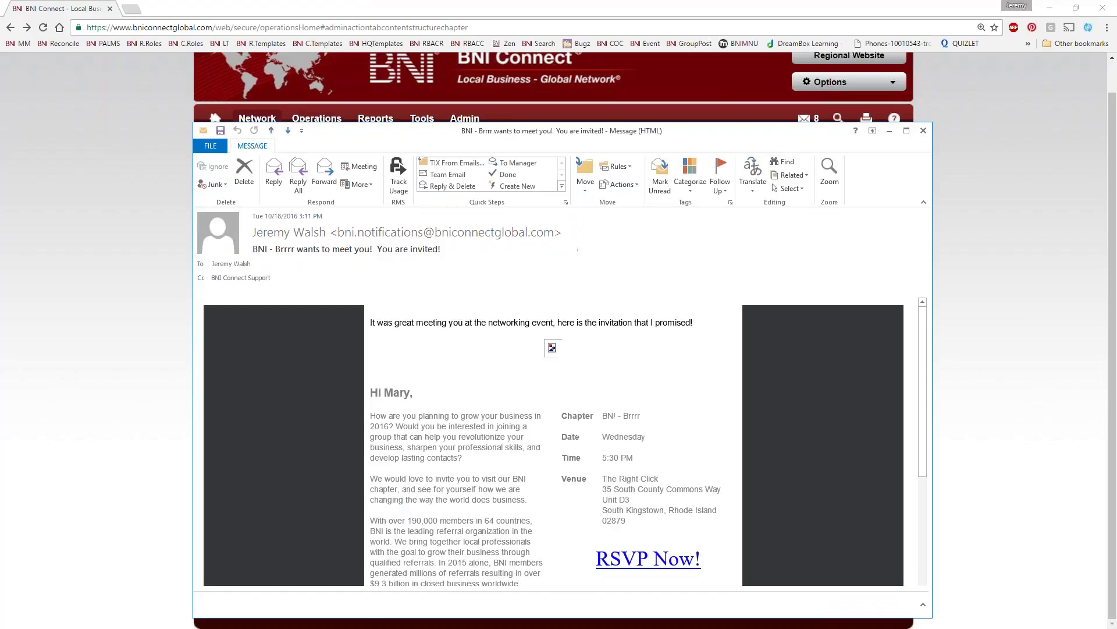
Review the BNI - Brrrr Wednesday 5:30 PM invitation in Outlook and follow its RSVP Now! link
mouse_move(317, 118)
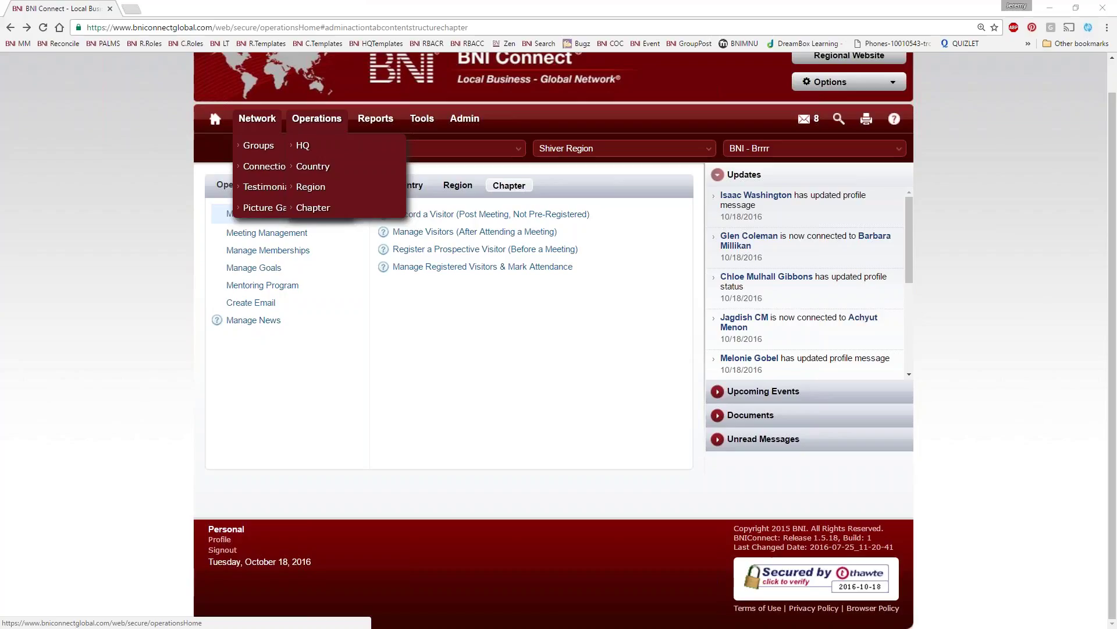
key(alt+Tab)
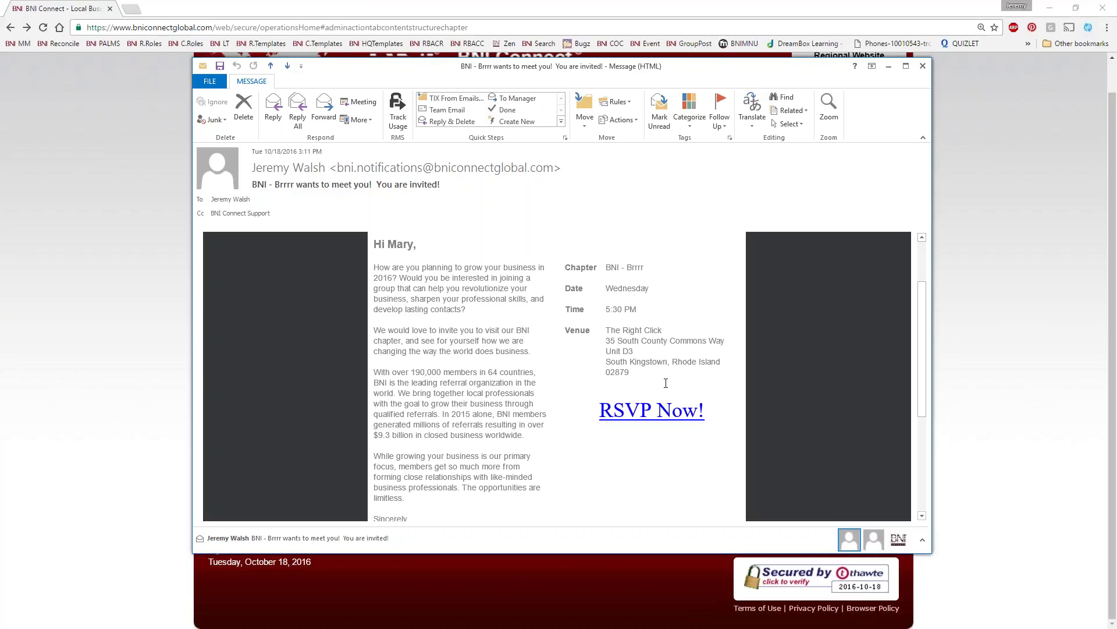
scroll(620, 365, down, 3)
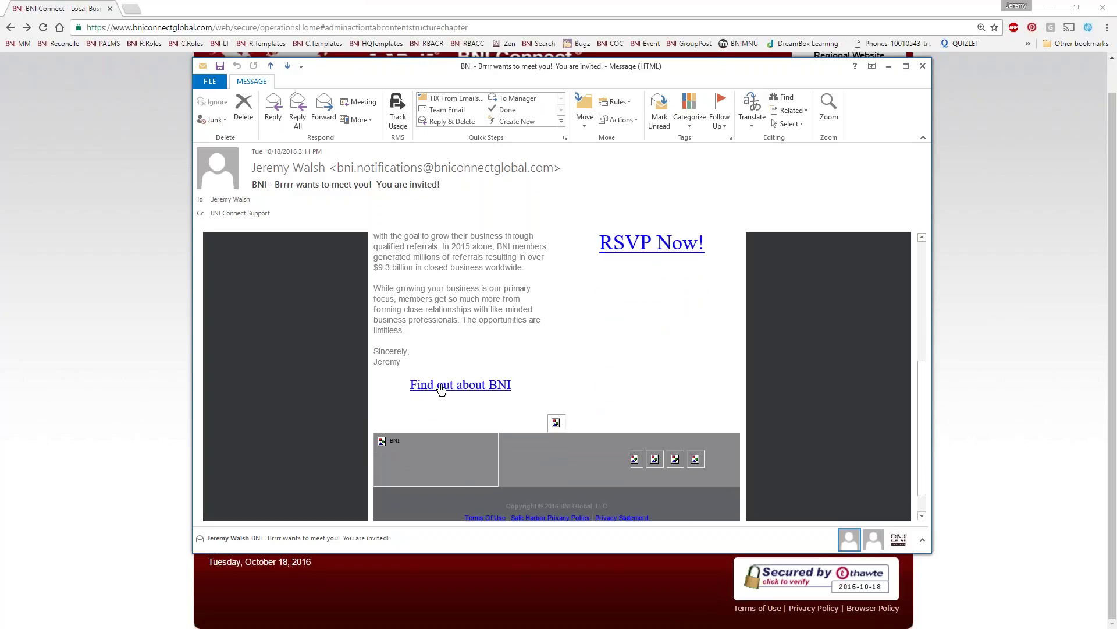
scroll(430, 442, up, 2)
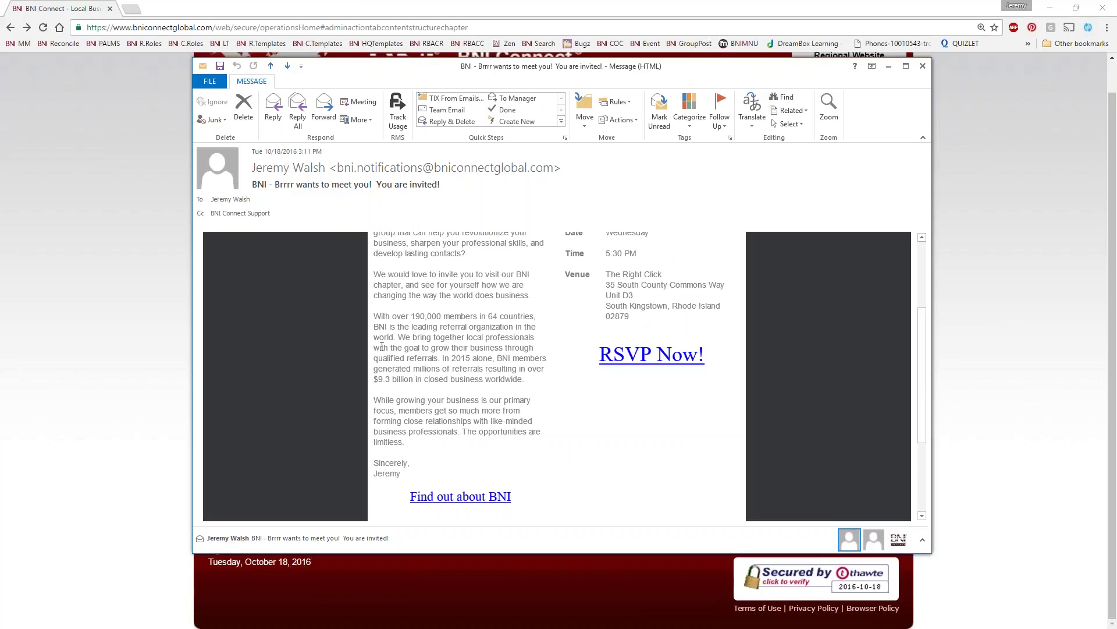
click(661, 367)
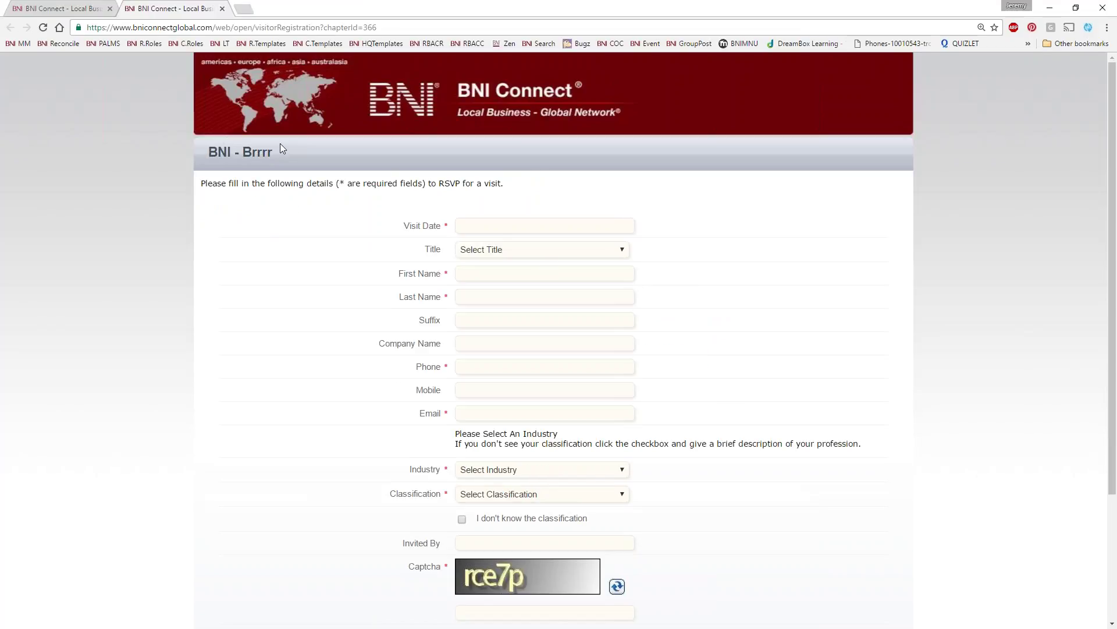
Highlight the BNI - Brrrr chapter name, then close the visitor registration tab
drag(245, 151, 176, 260)
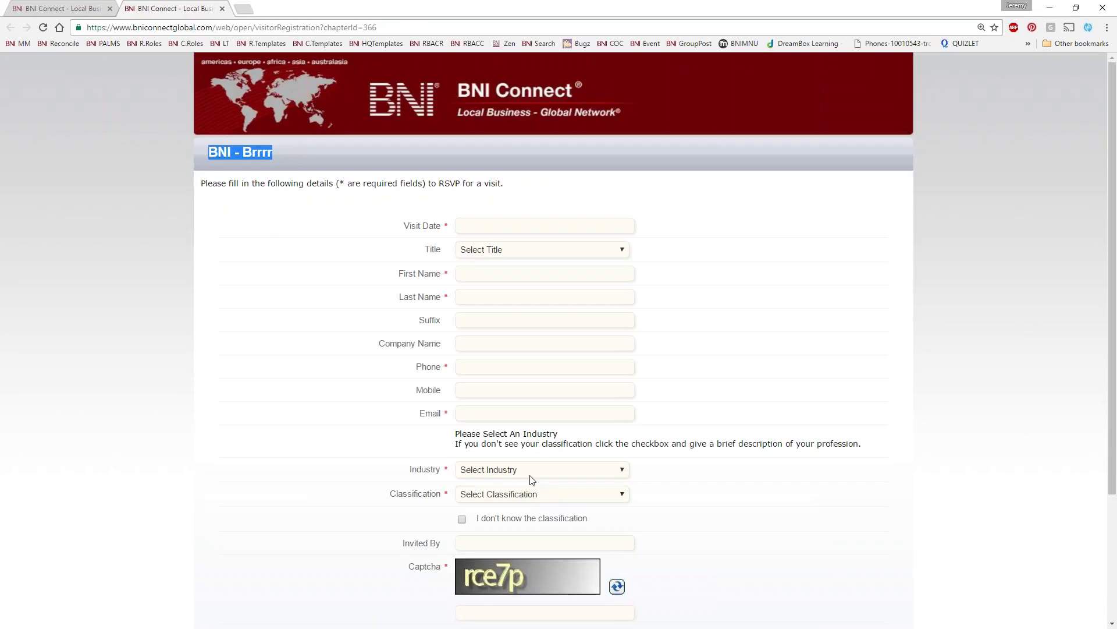
click(223, 8)
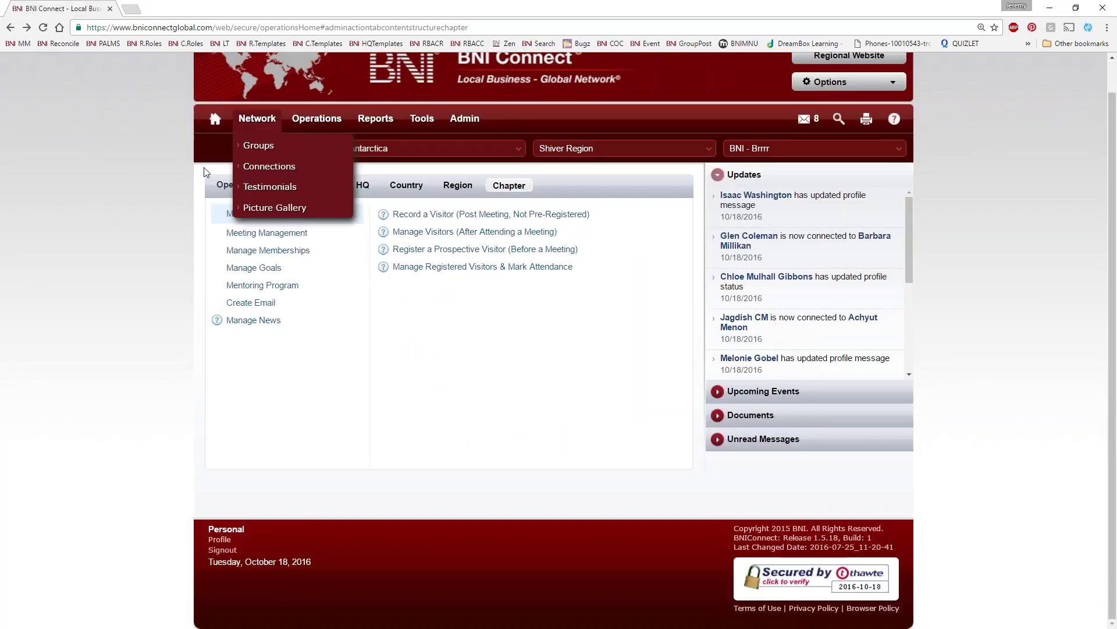
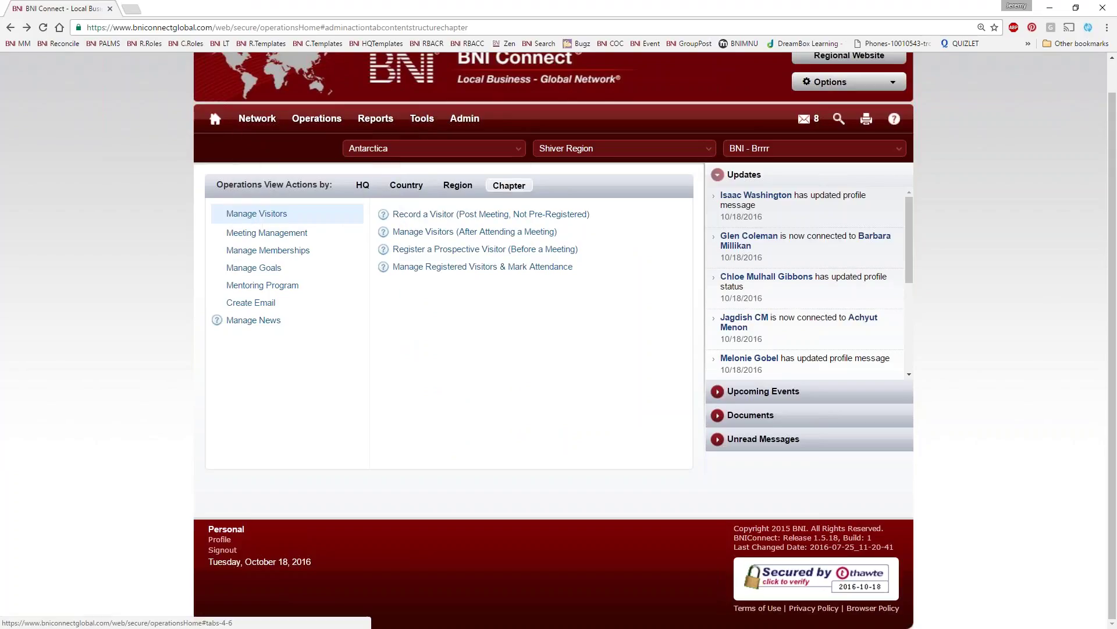
click(268, 234)
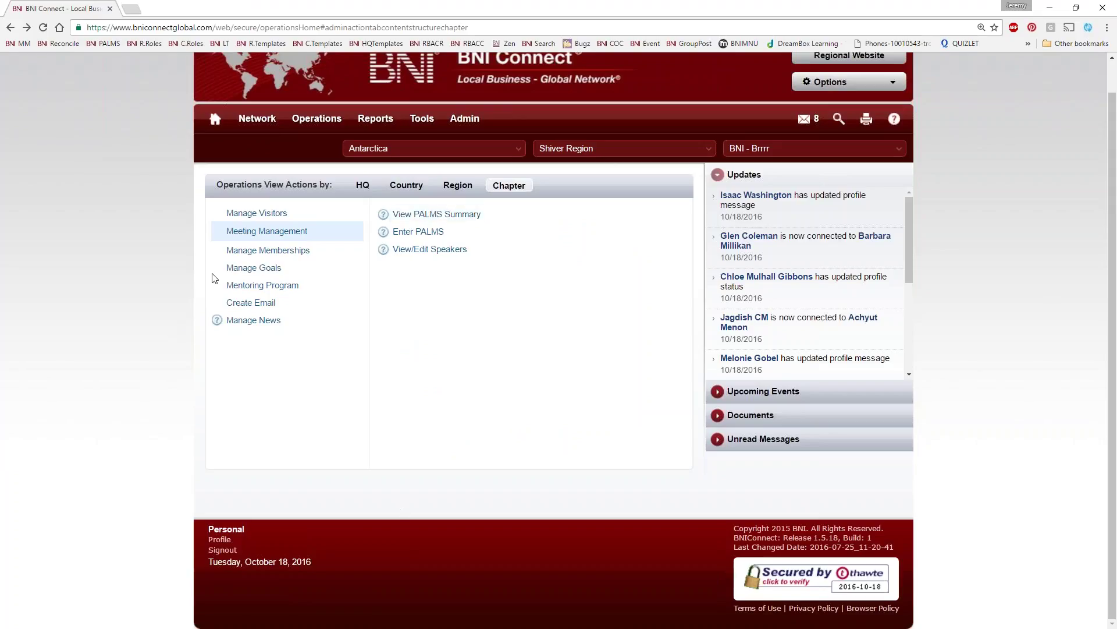
click(252, 213)
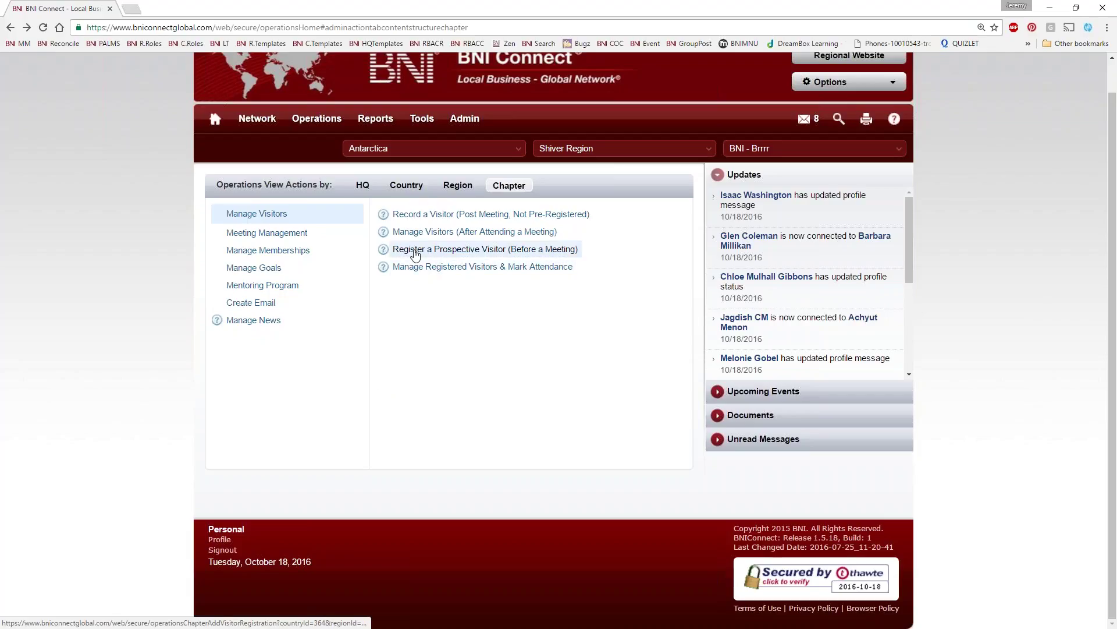
click(542, 255)
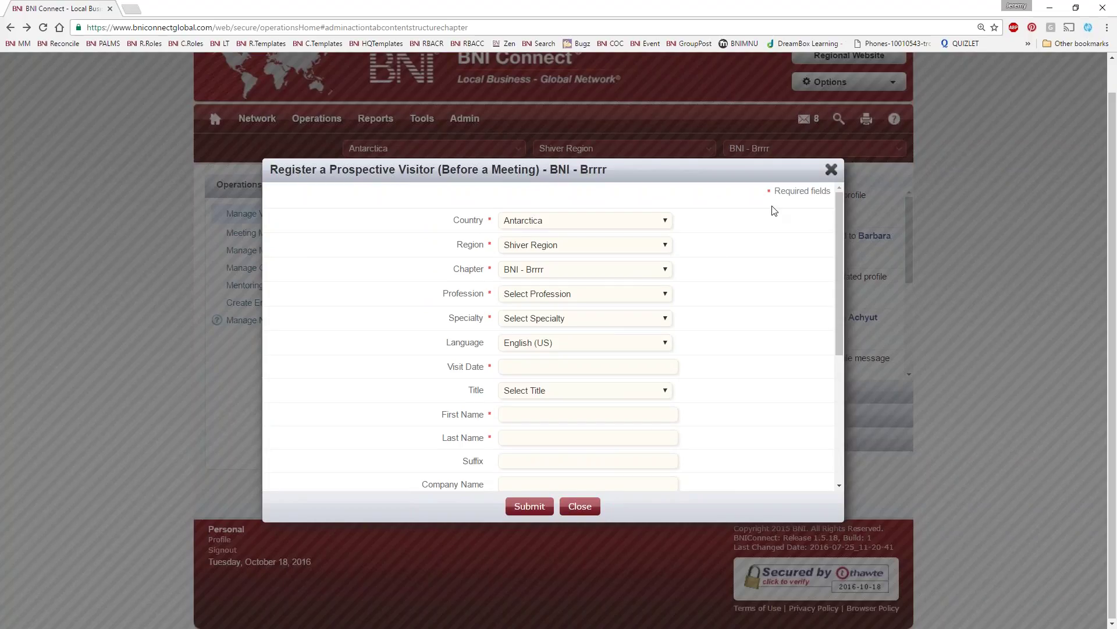
click(831, 169)
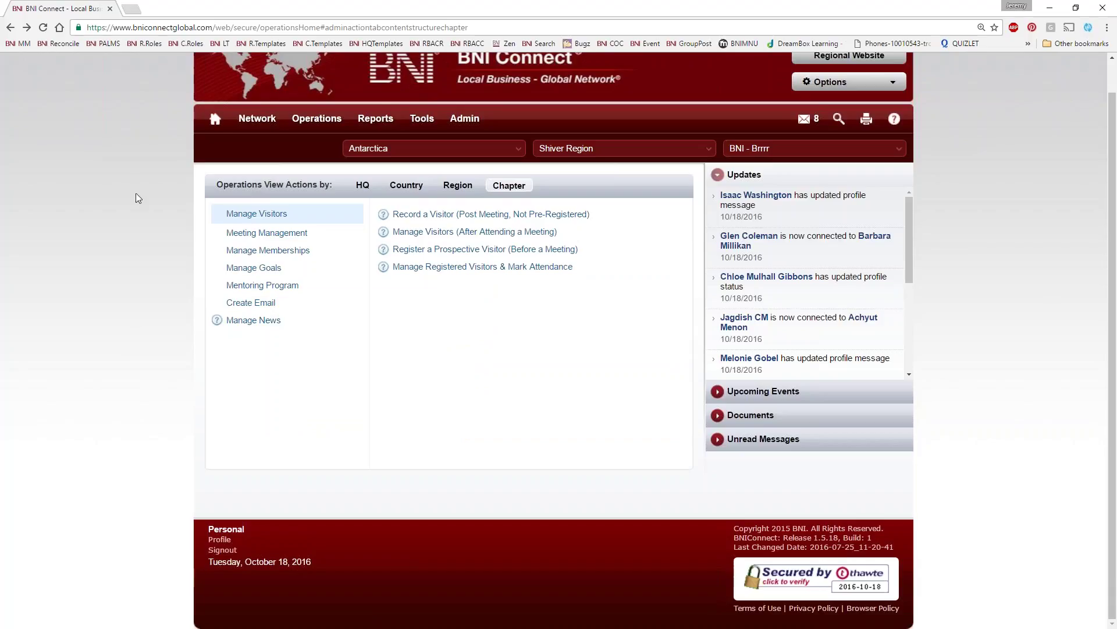
Open the chapter-level reports and set the country to United States
mouse_move(375, 118)
click(380, 208)
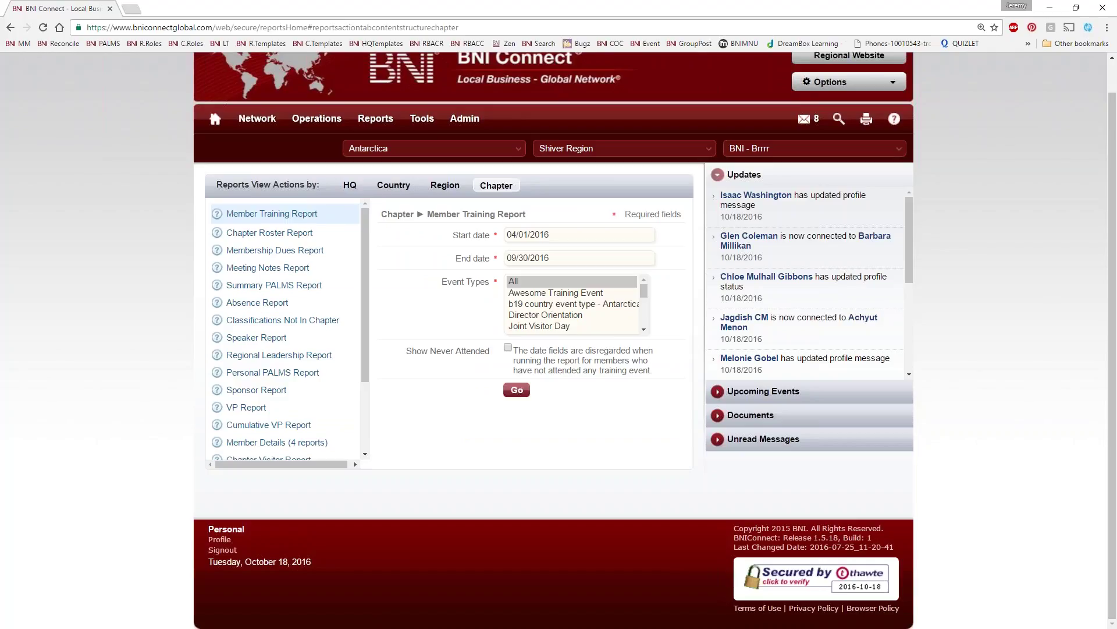
click(403, 152)
text(state)
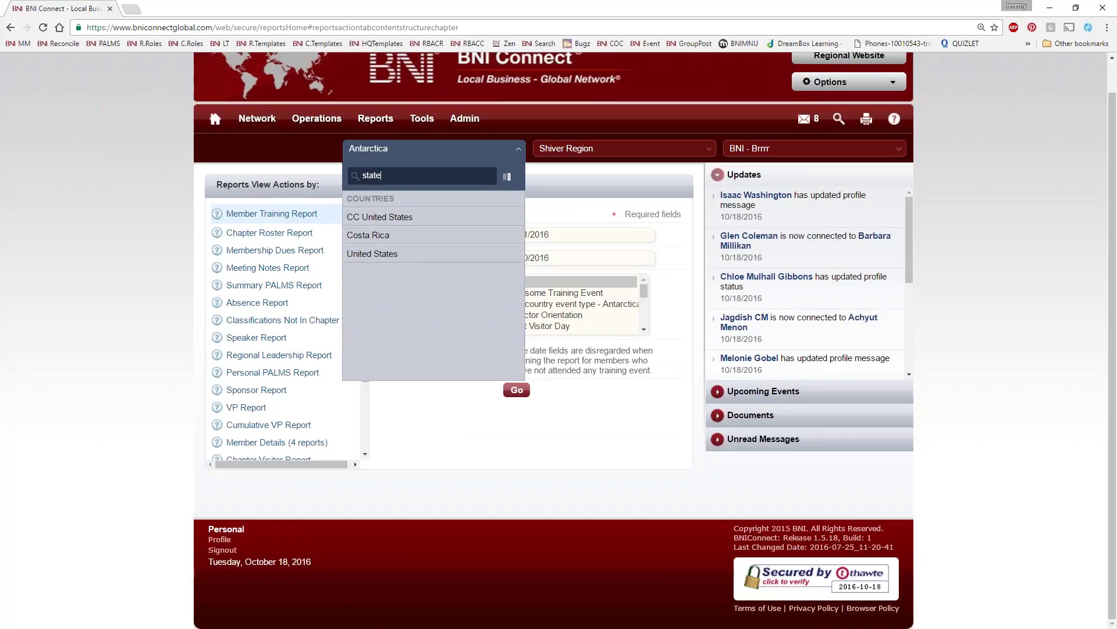
key(Return)
click(588, 152)
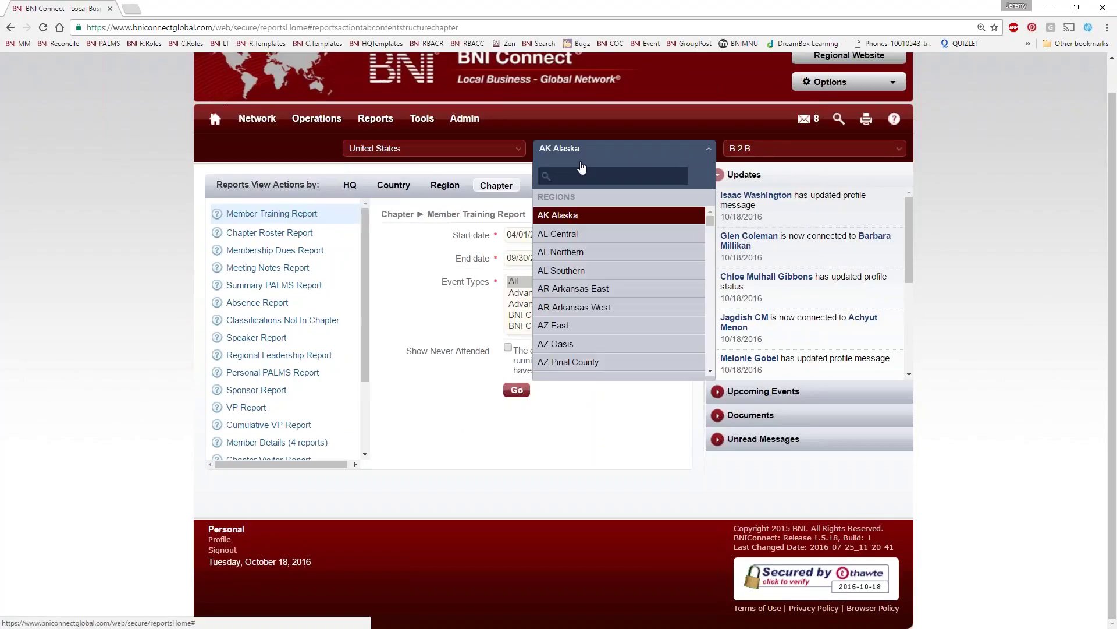
Choose RI Rhode Island as the region and BNI Wakefield as the chapter
text(rho)
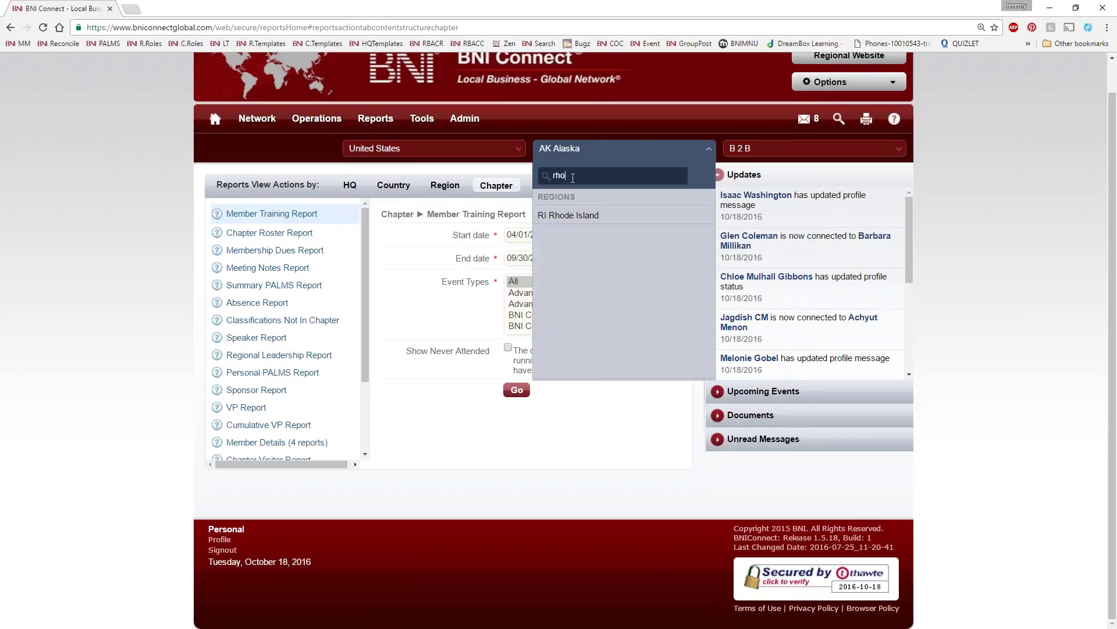
click(628, 216)
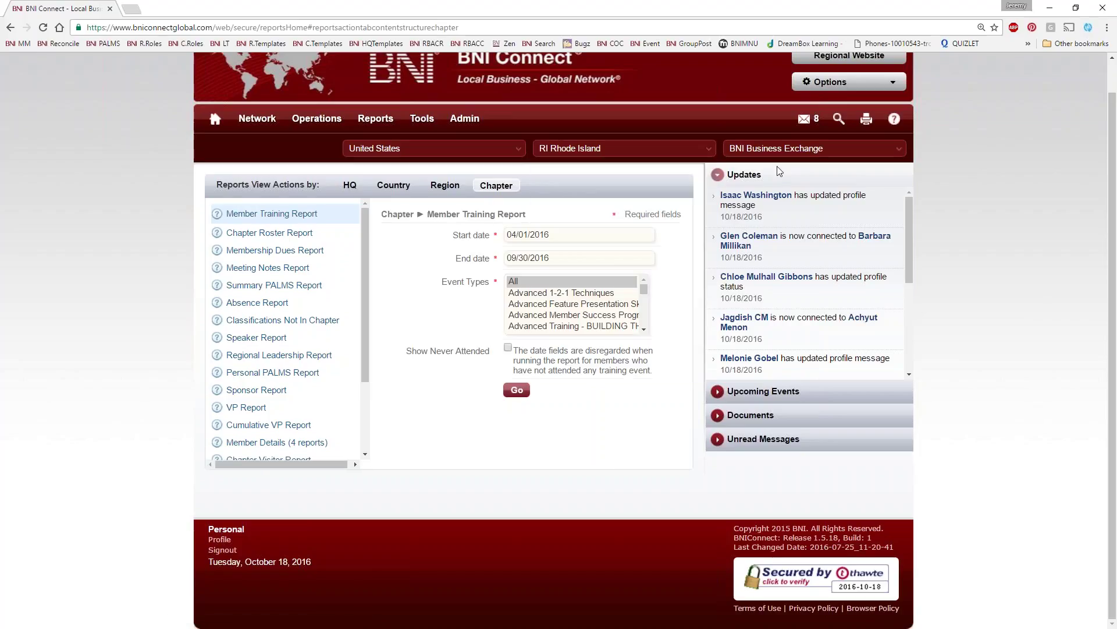
click(774, 150)
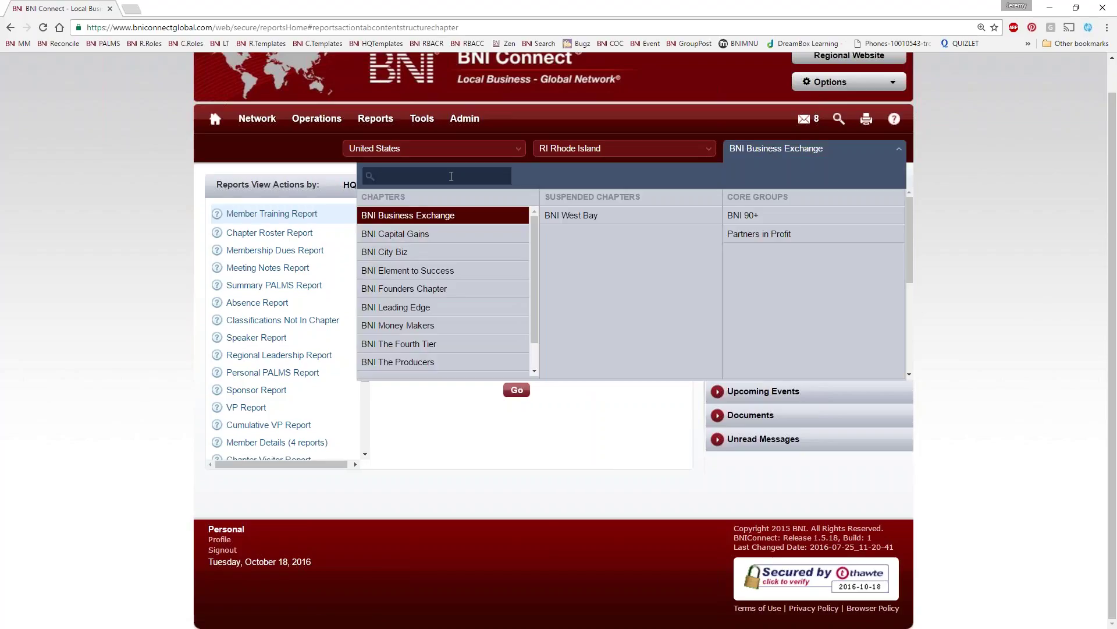
text(wake)
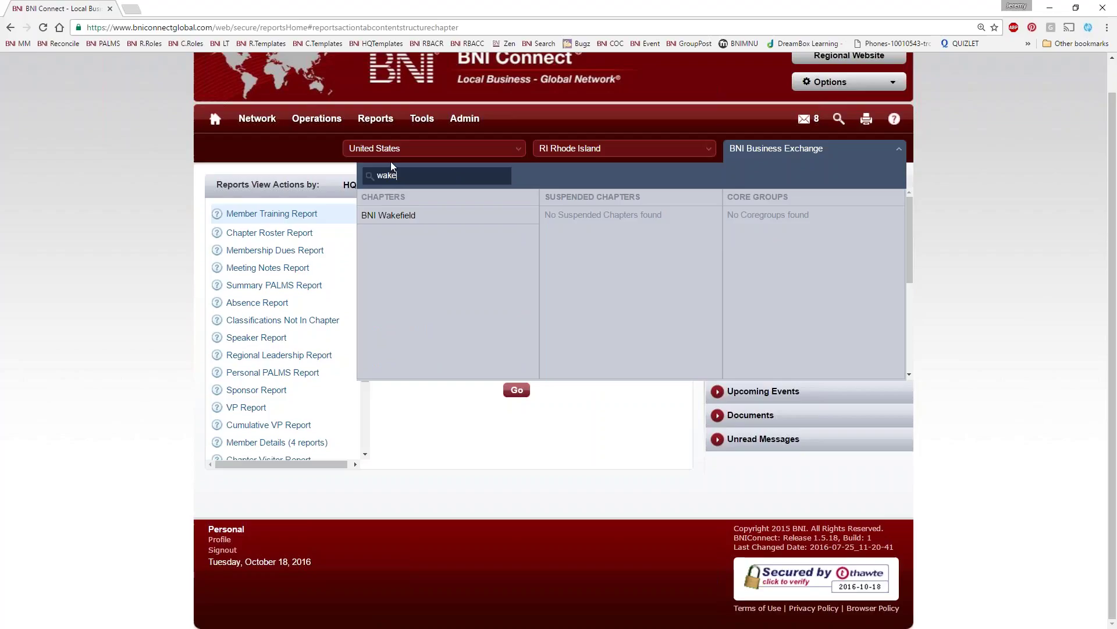
click(389, 214)
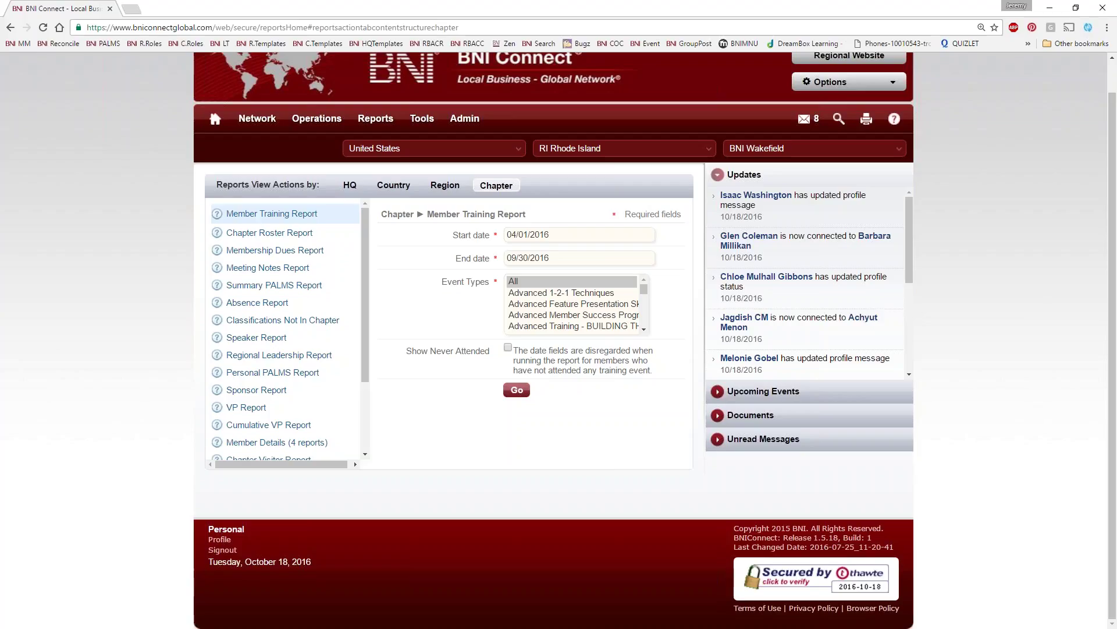
drag(364, 224, 357, 214)
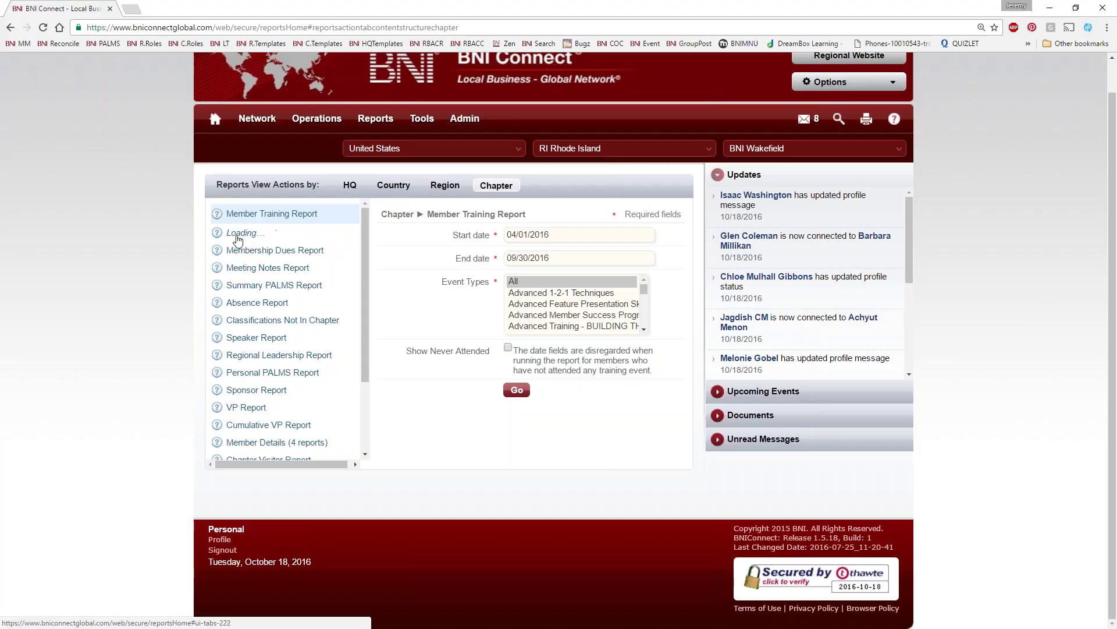
Generate the BNI Wakefield Chapter Roster Report listing officers, regional leadership and 48 members
click(284, 231)
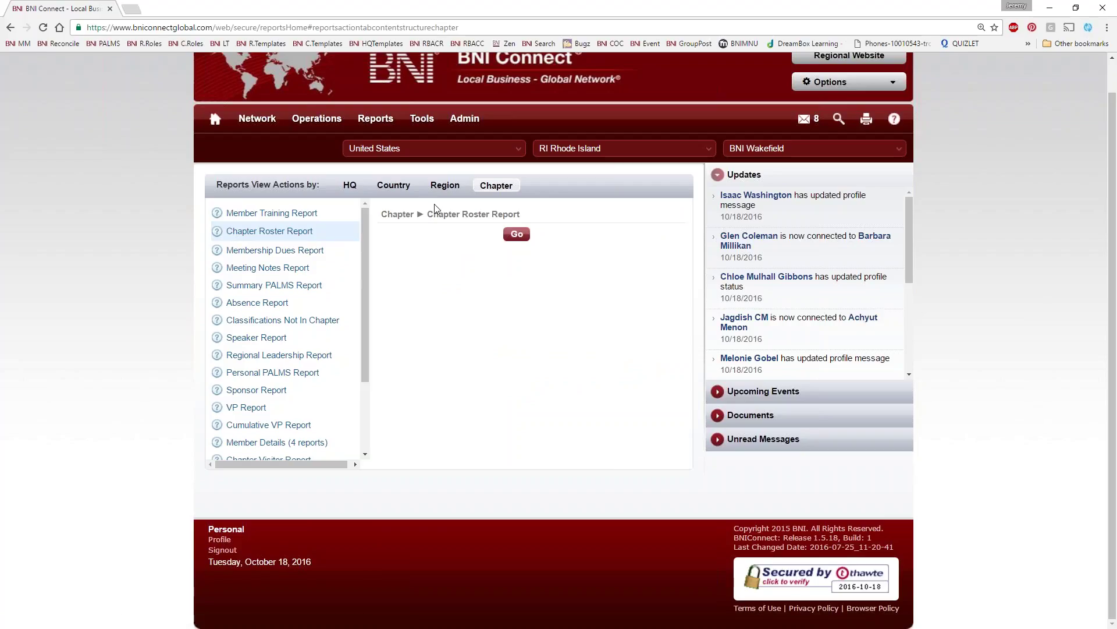
click(512, 235)
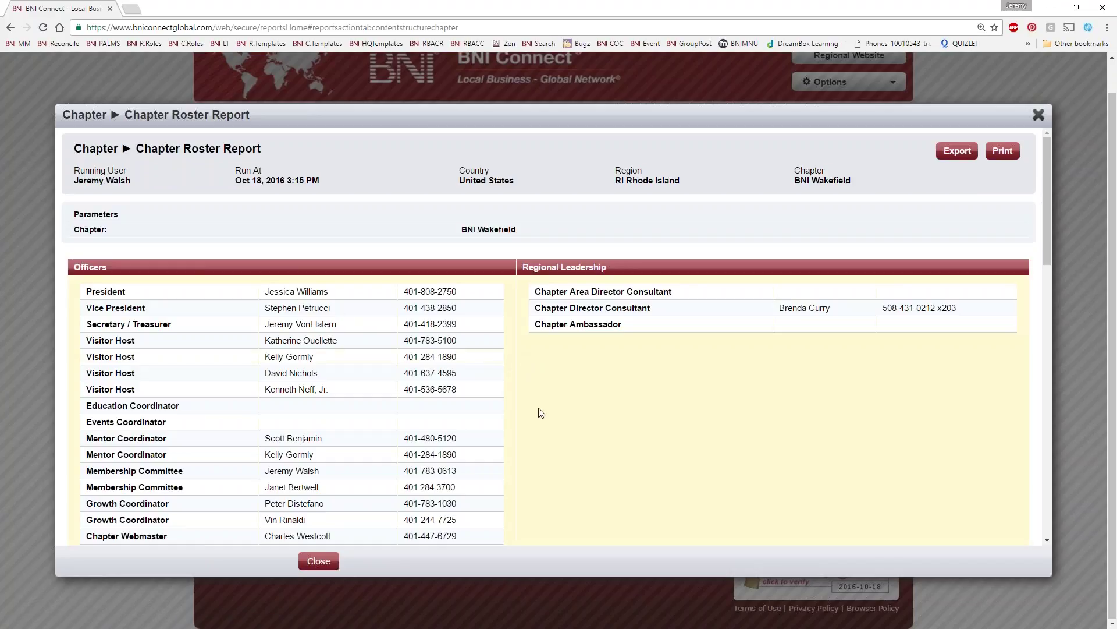
scroll(233, 472, down, 2)
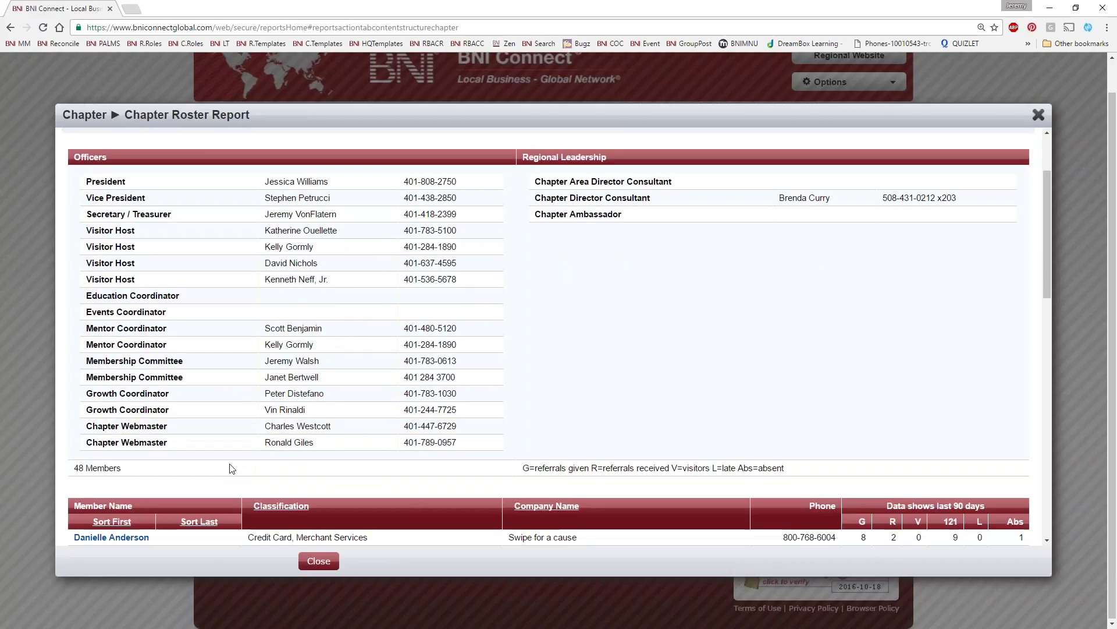
scroll(318, 384, up, 1)
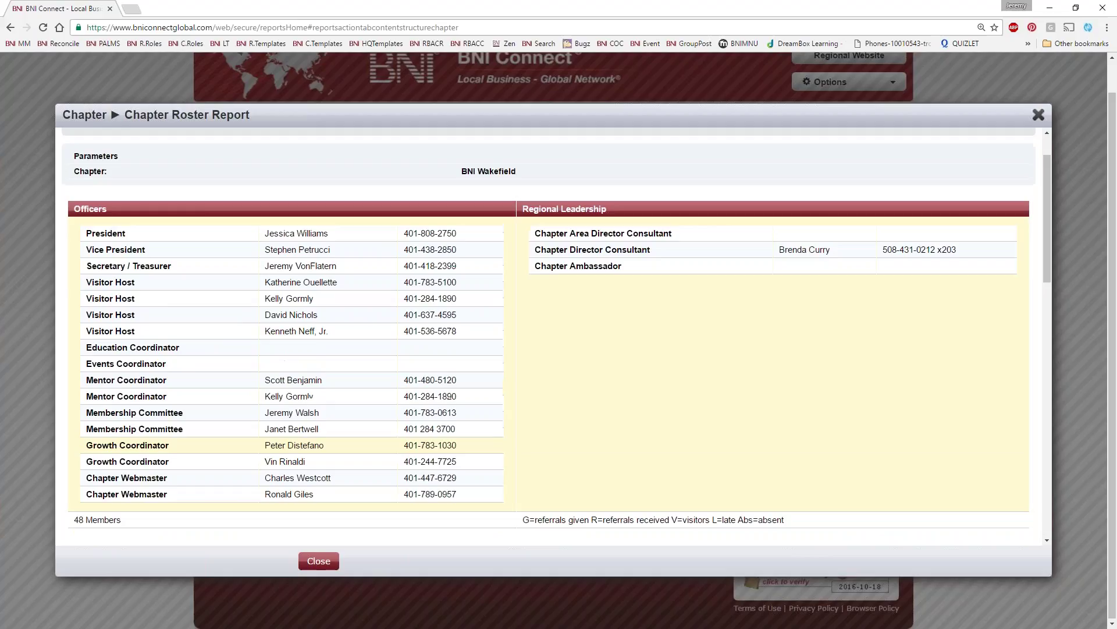
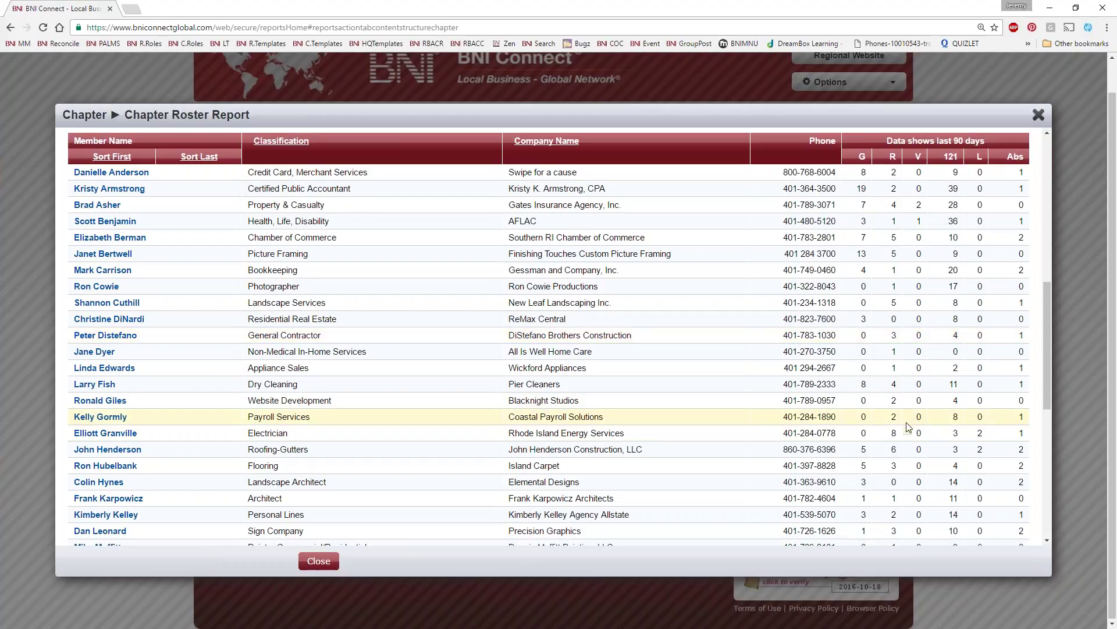
Scroll through the Chapter Roster Report table, then close the roster report
scroll(909, 427, down, 1)
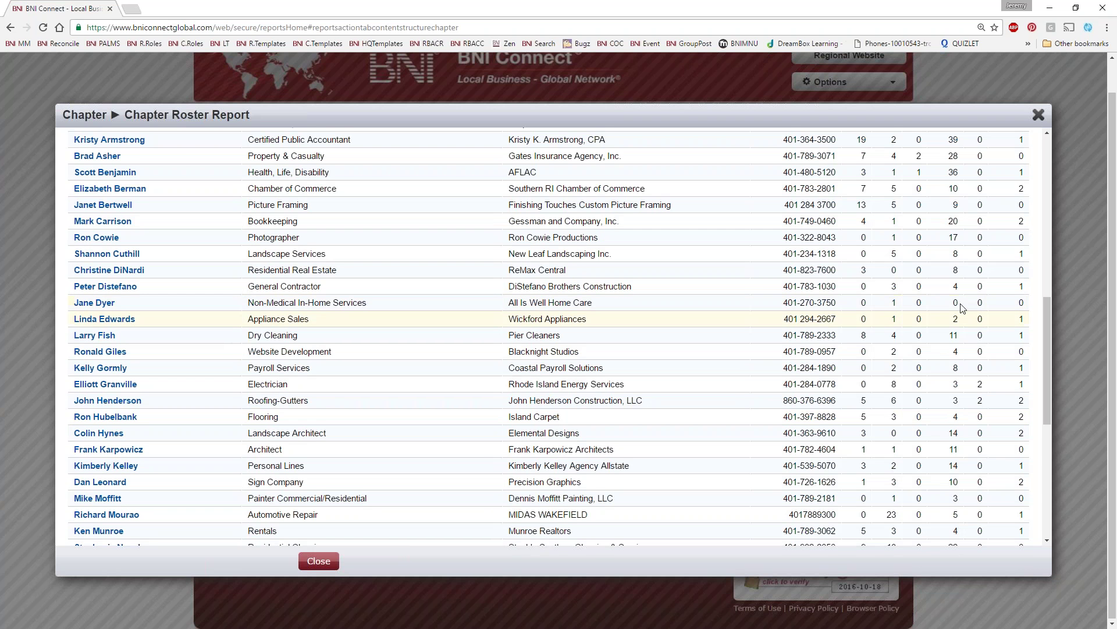
scroll(962, 310, down, 2)
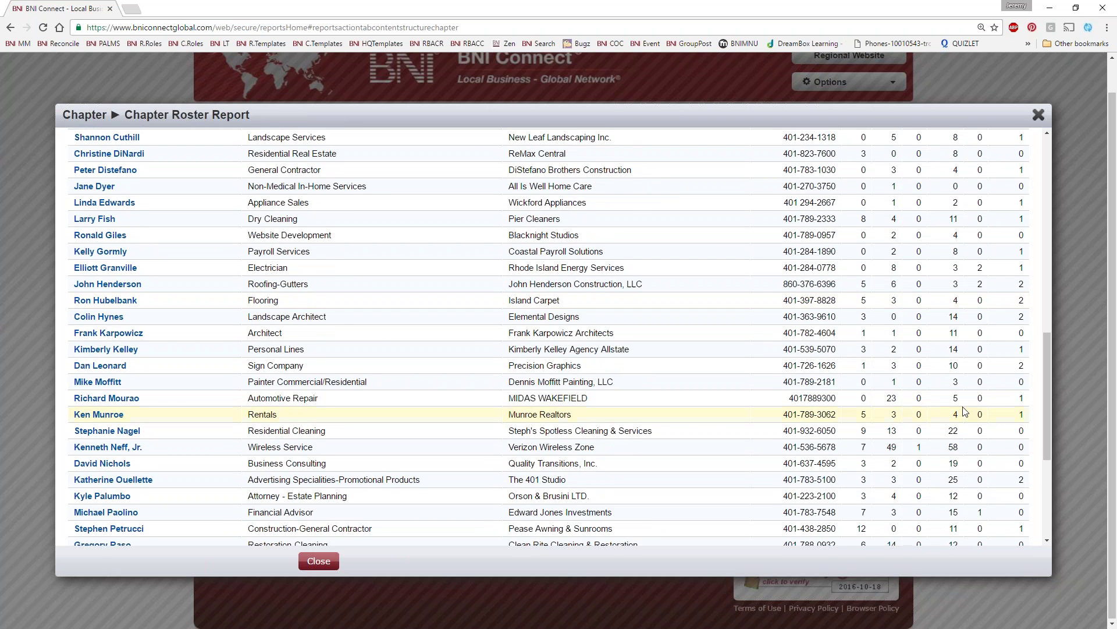
scroll(958, 425, down, 2)
scroll(953, 470, down, 2)
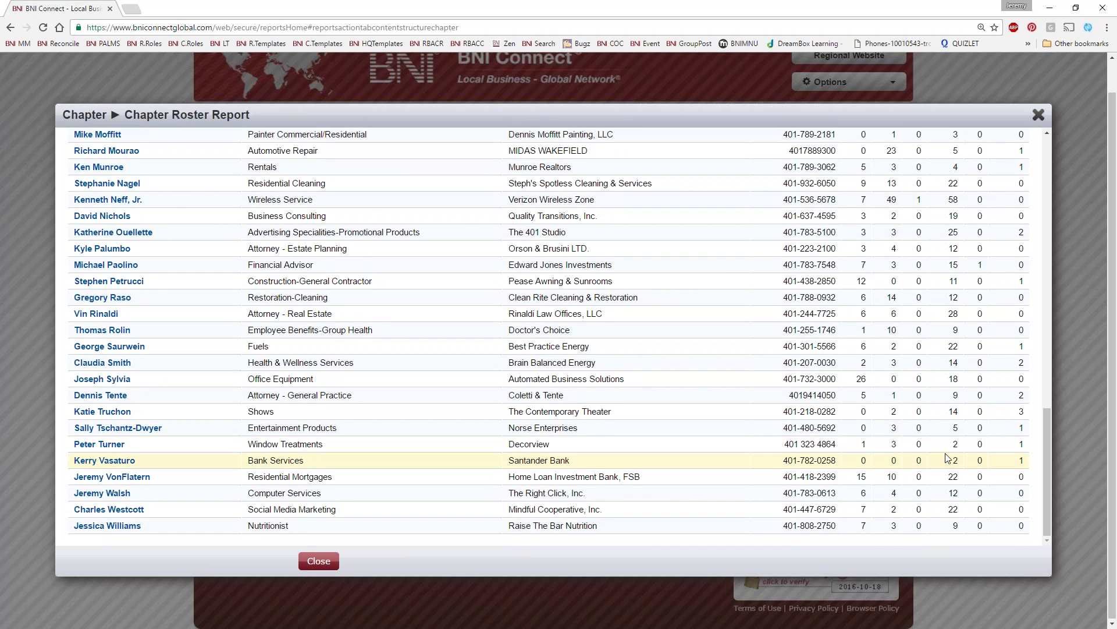
scroll(946, 467, up, 5)
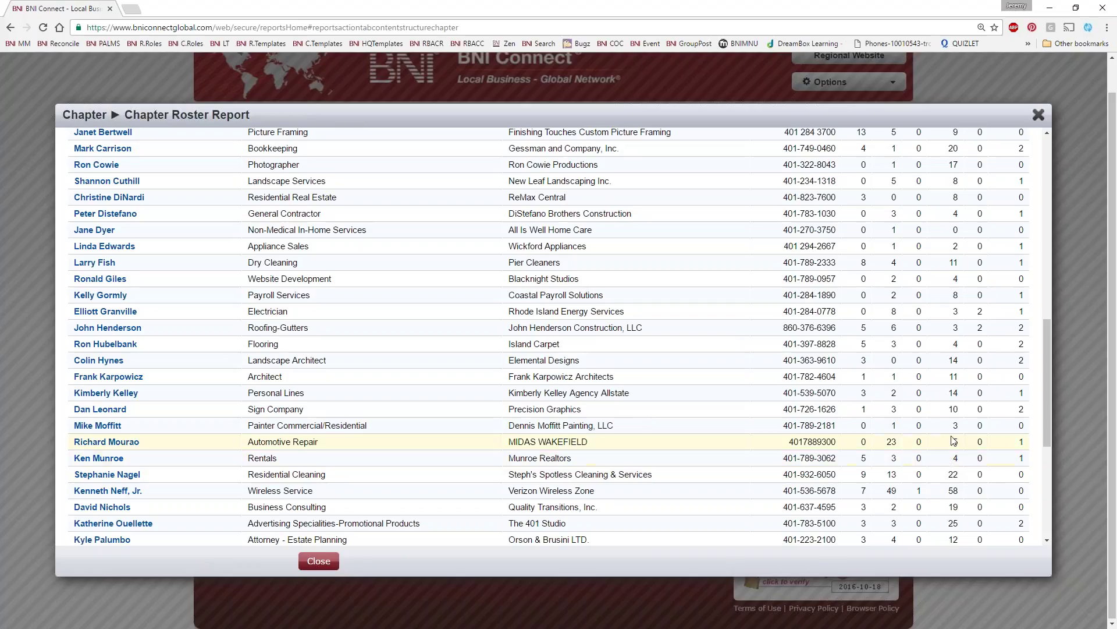
scroll(935, 311, up, 2)
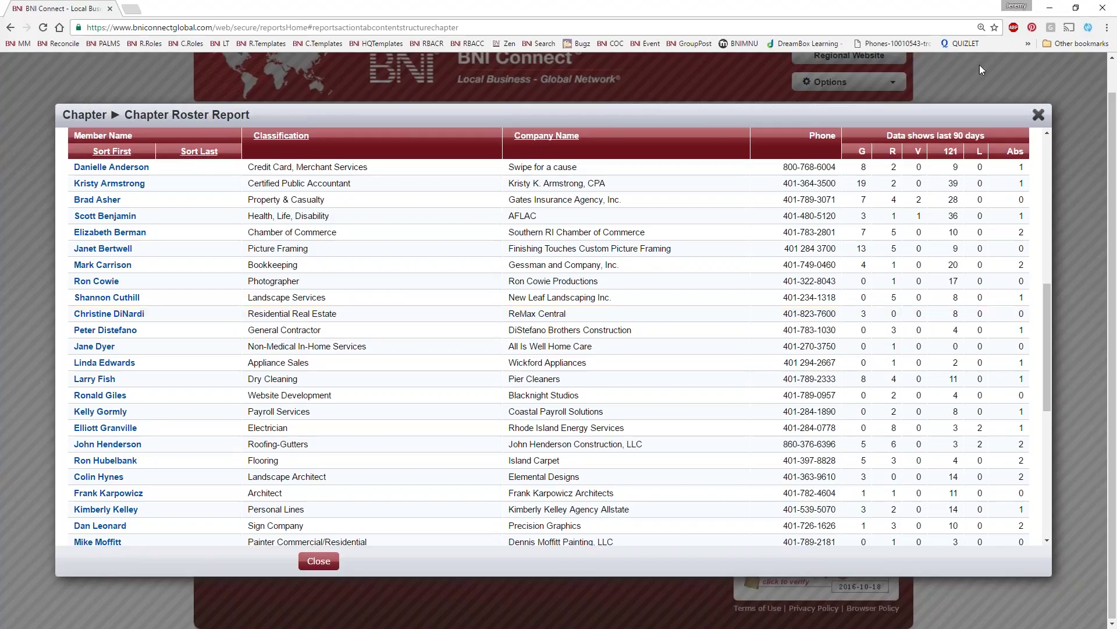
click(1039, 115)
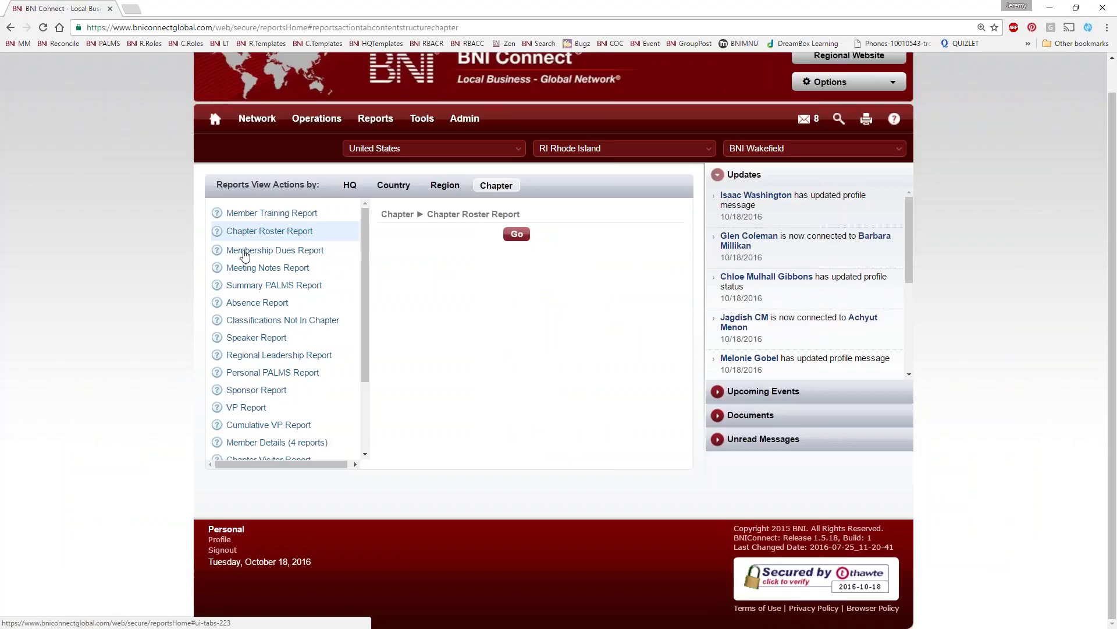
Choose the Meeting Notes Report instead of Membership Dues and run it for BNI Wakefield
click(244, 252)
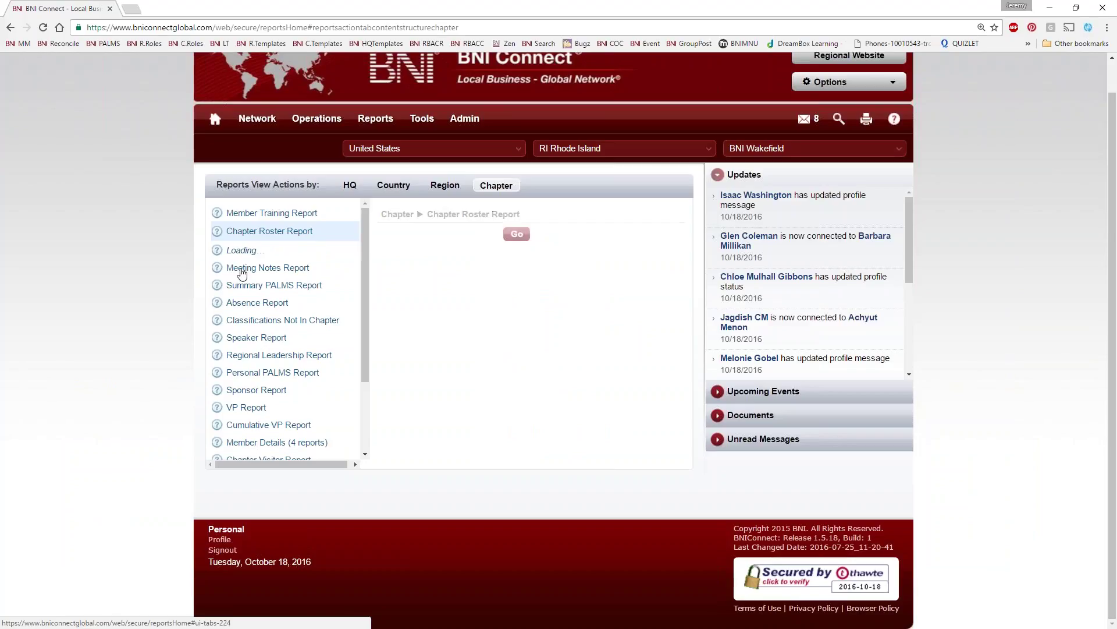
click(282, 267)
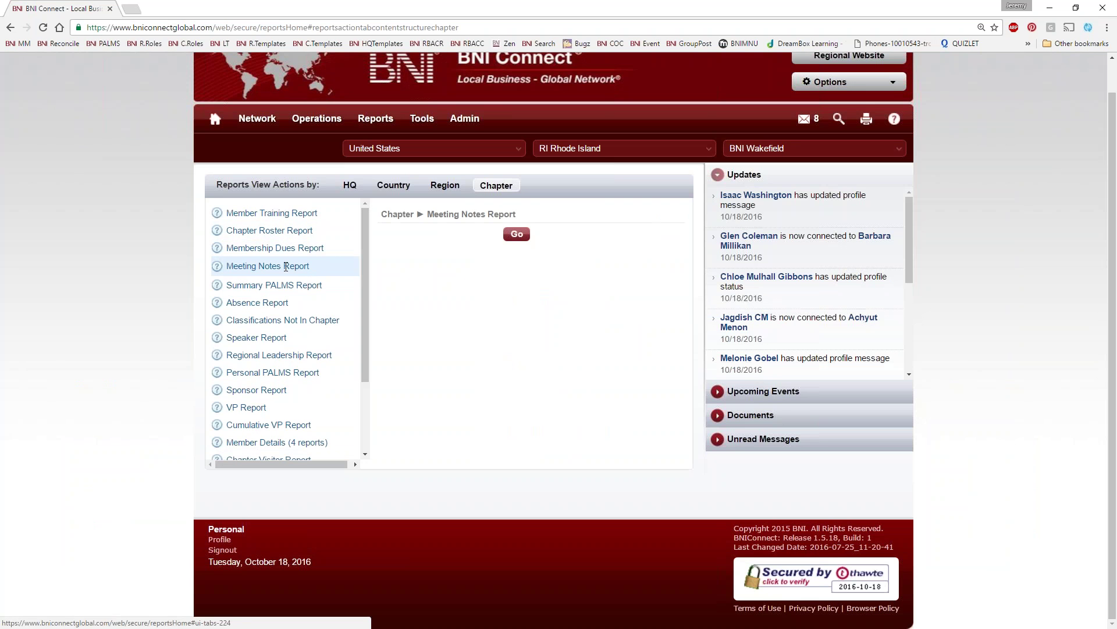
click(517, 234)
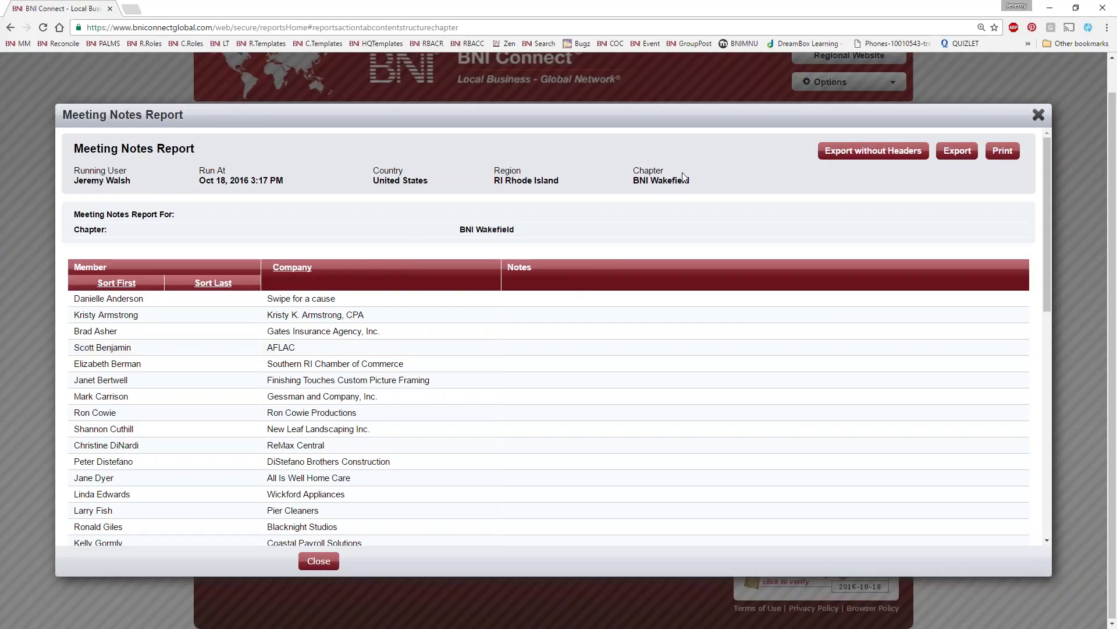
click(1002, 150)
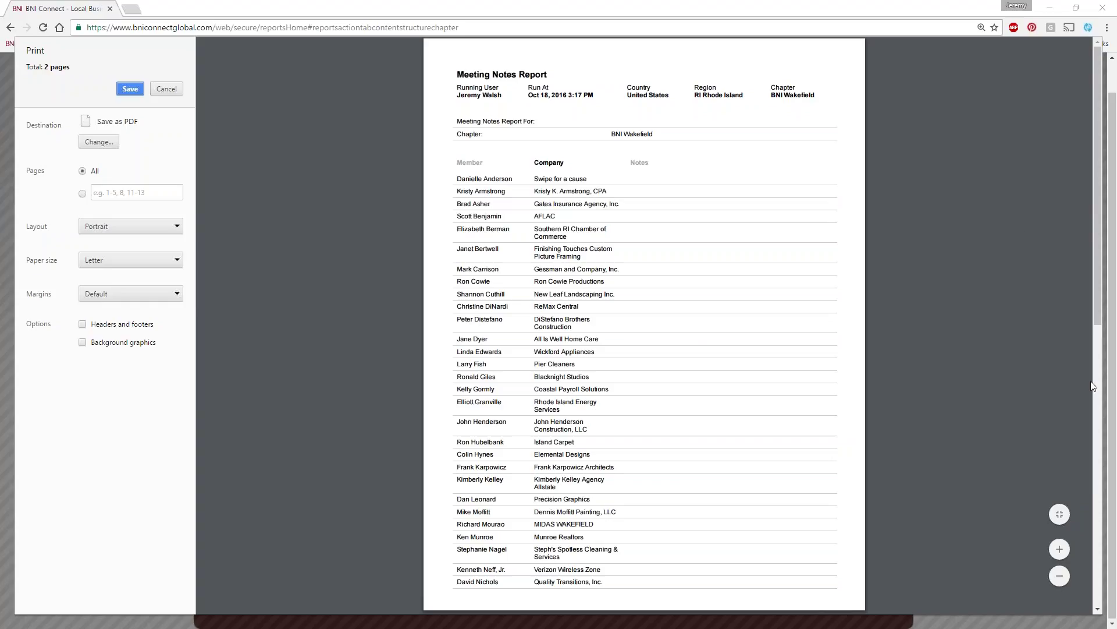
click(168, 90)
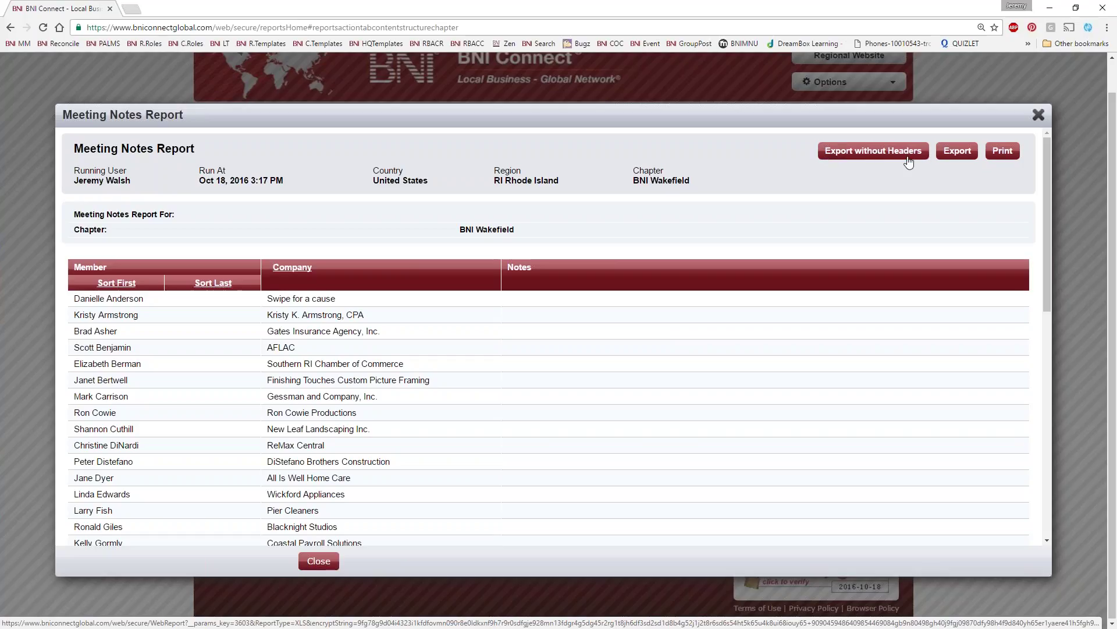
Export the report, noting its Running User, Run At, Country and Region, and open Chapter_Meeting_Notes_Report_10-18-2016_3-19_PM.xls
click(957, 150)
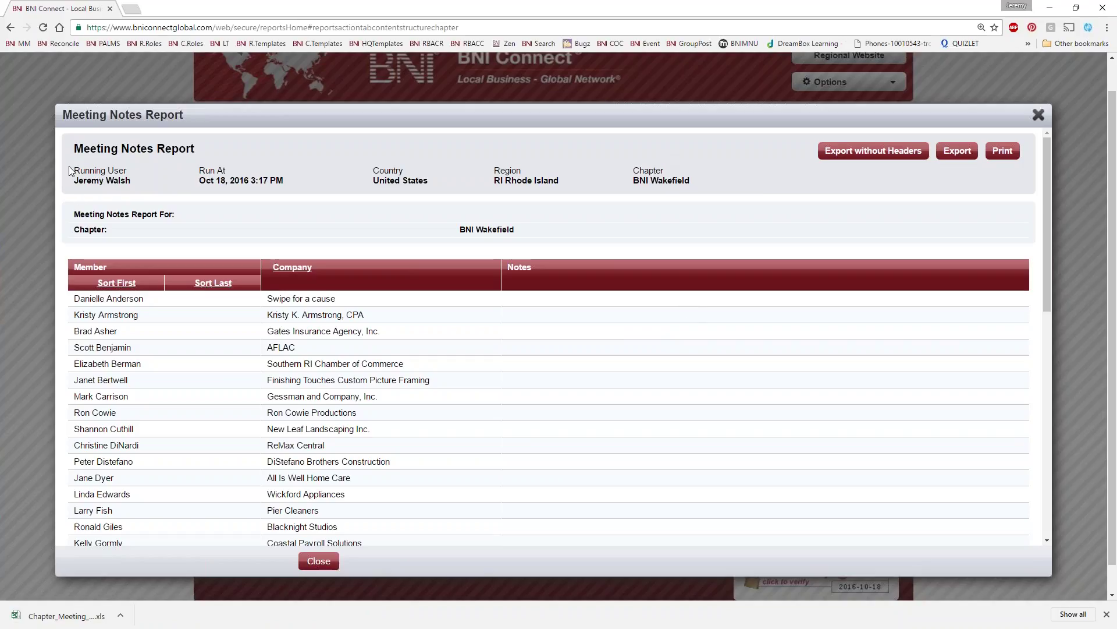
drag(69, 166, 120, 182)
drag(199, 169, 244, 181)
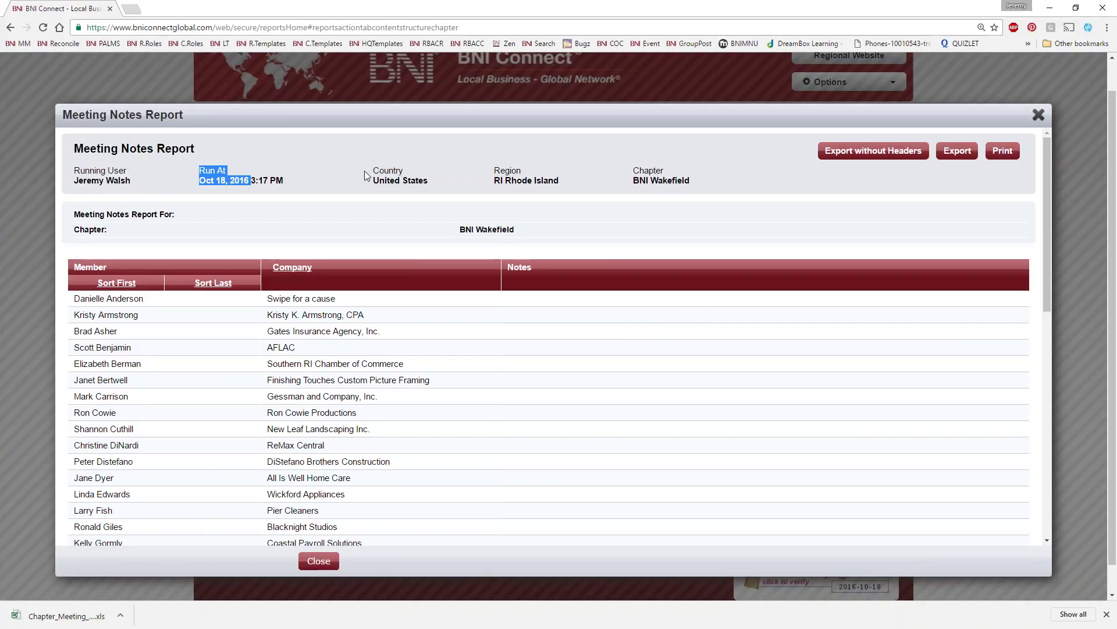
drag(373, 169, 422, 179)
drag(498, 170, 505, 181)
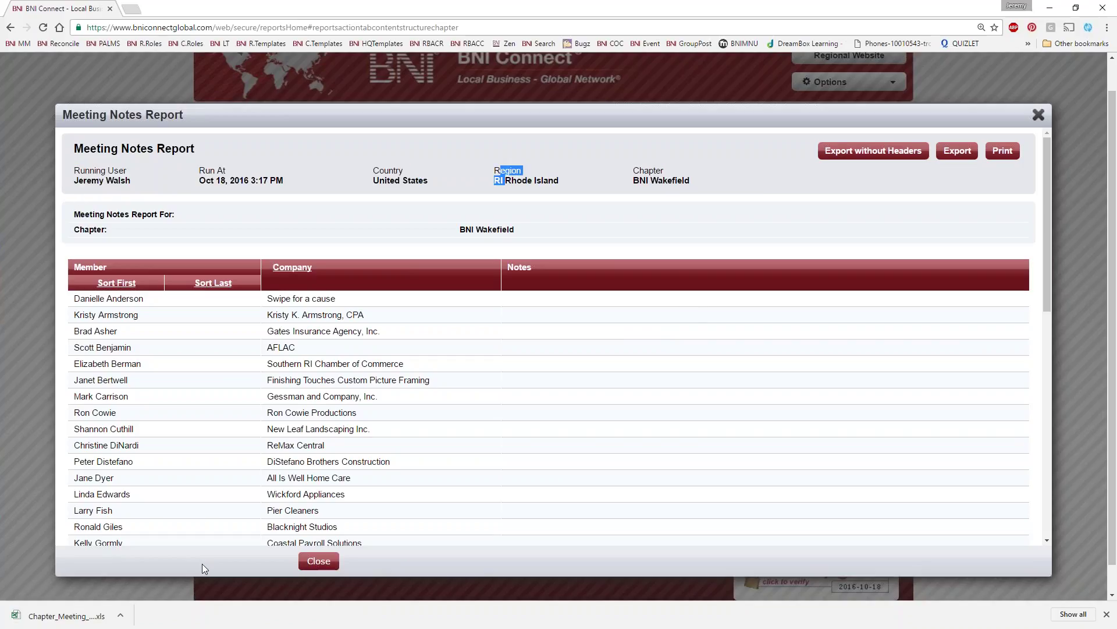
click(58, 616)
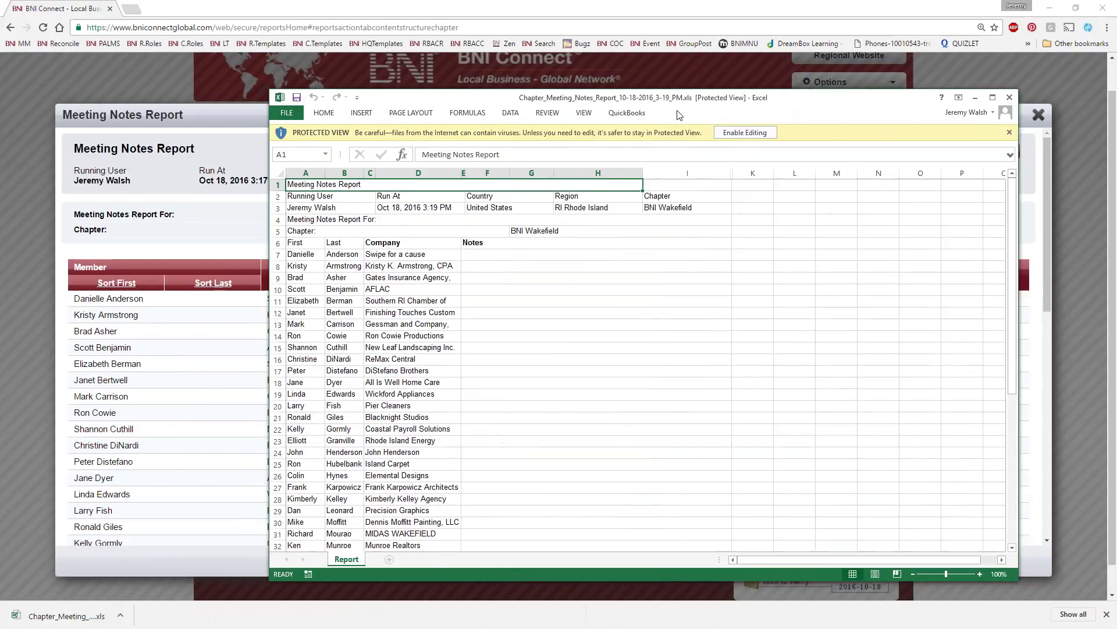
Review the workbook's header block A1:I5, run date in D3, company and empty Notes cells
drag(678, 115, 575, 105)
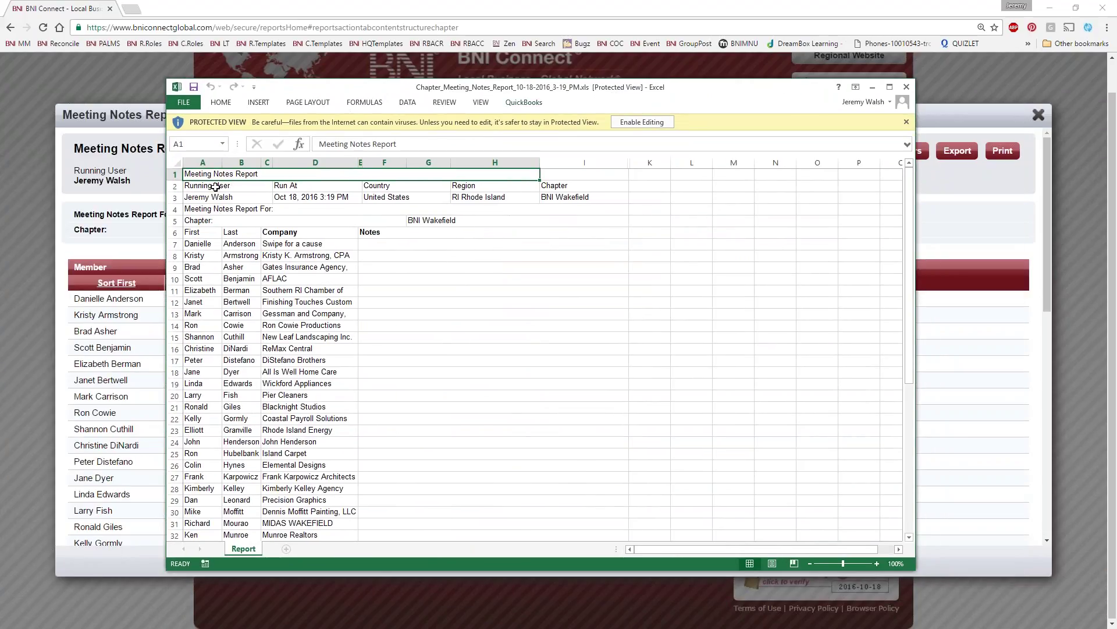
drag(212, 185, 547, 209)
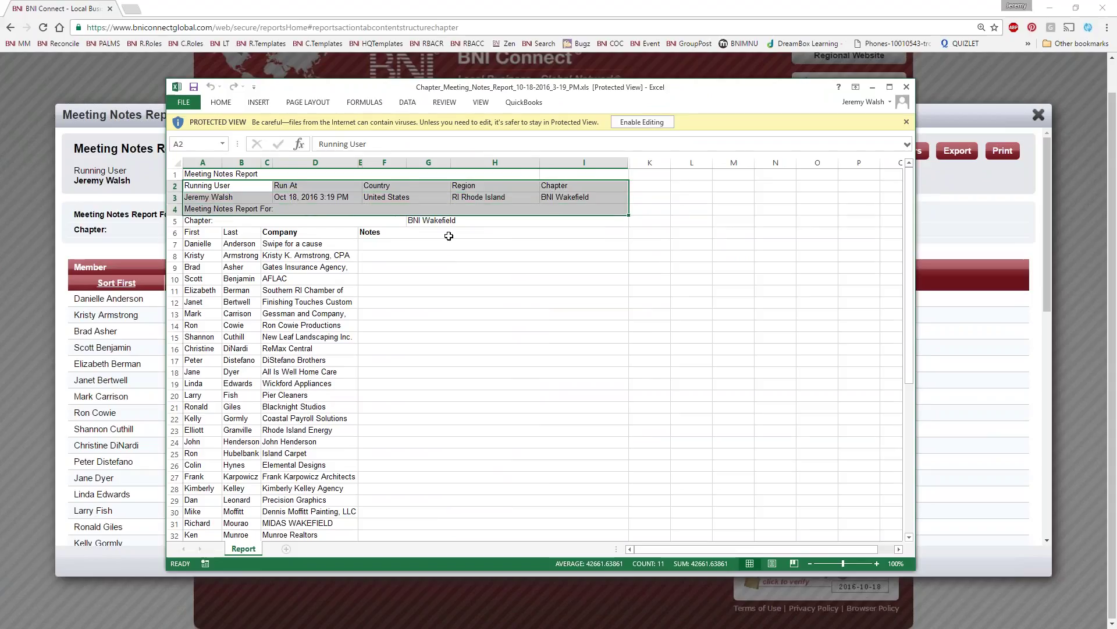
click(348, 243)
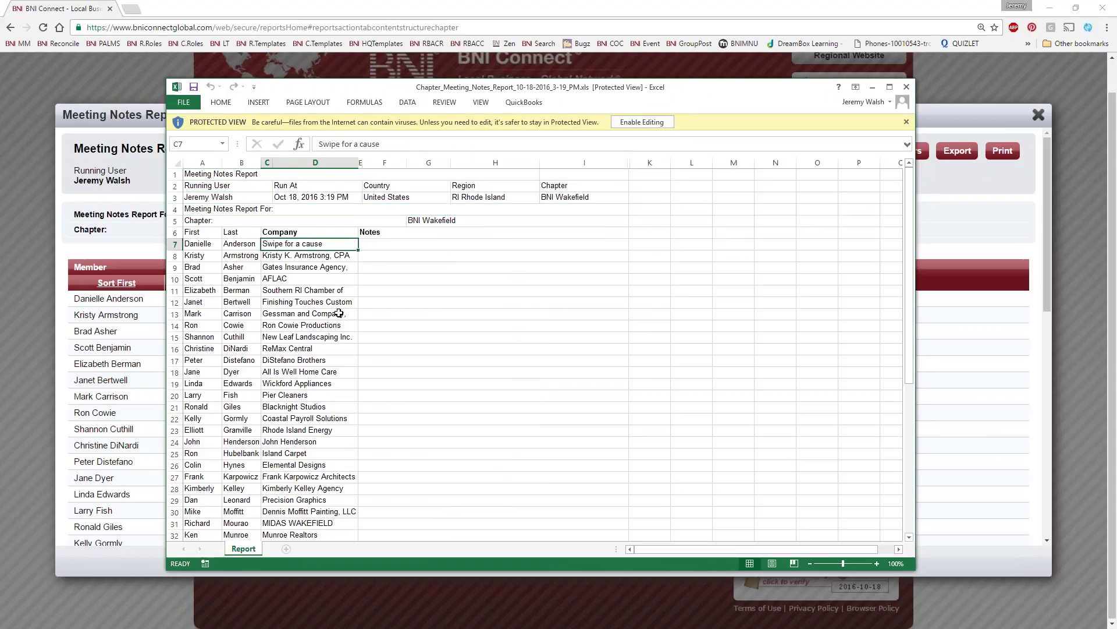
click(230, 175)
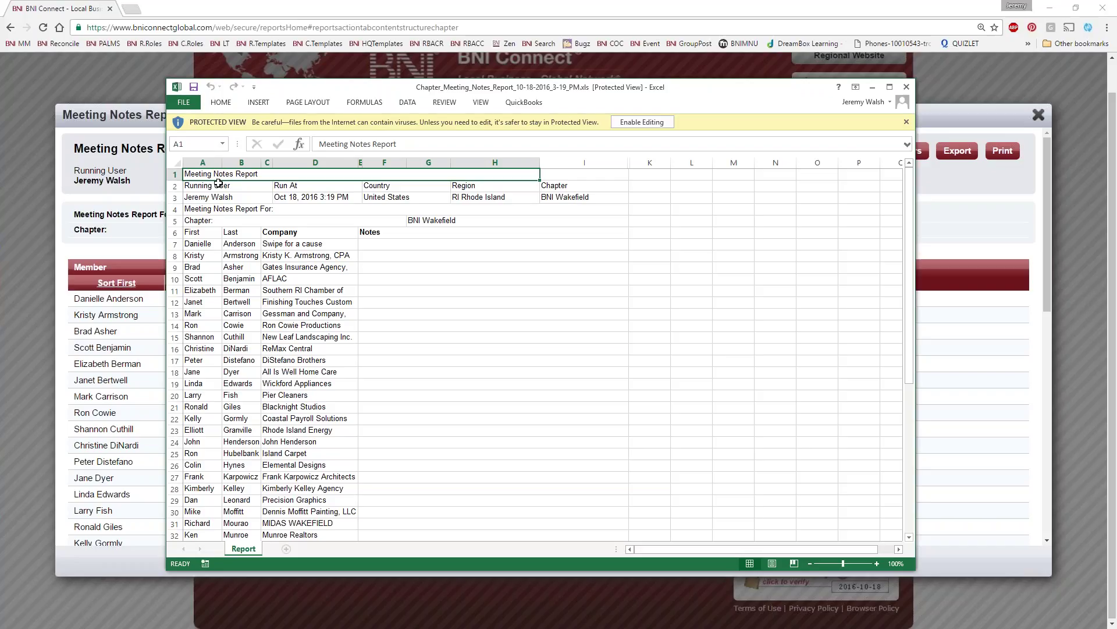
click(289, 197)
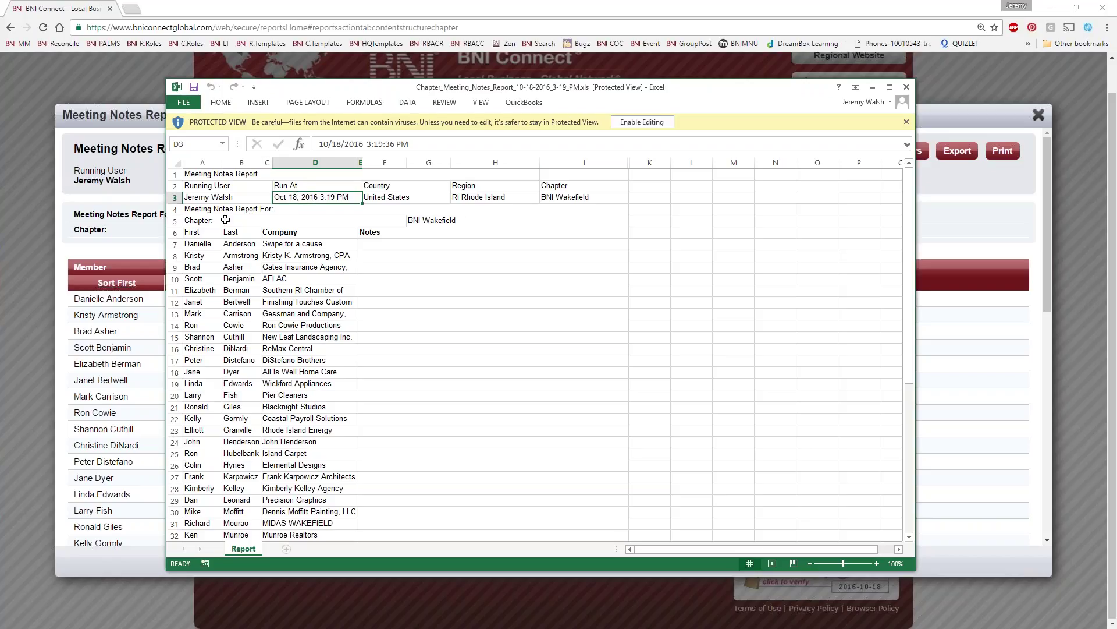
click(384, 244)
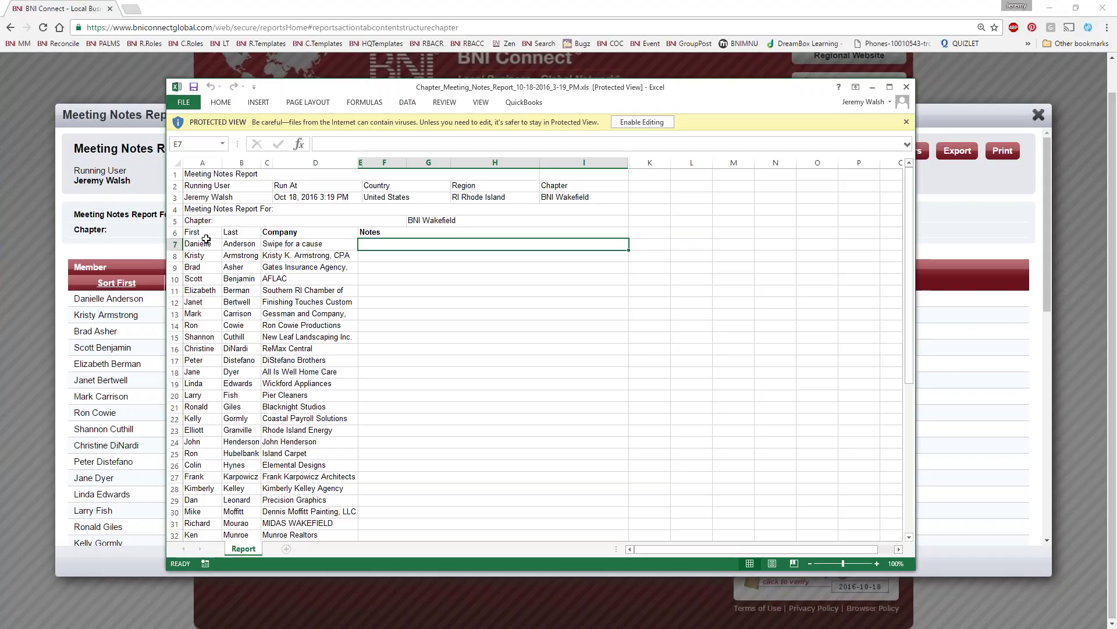
mouse_move(192, 177)
mouse_down()
mouse_move(506, 229)
mouse_move(466, 220)
mouse_up()
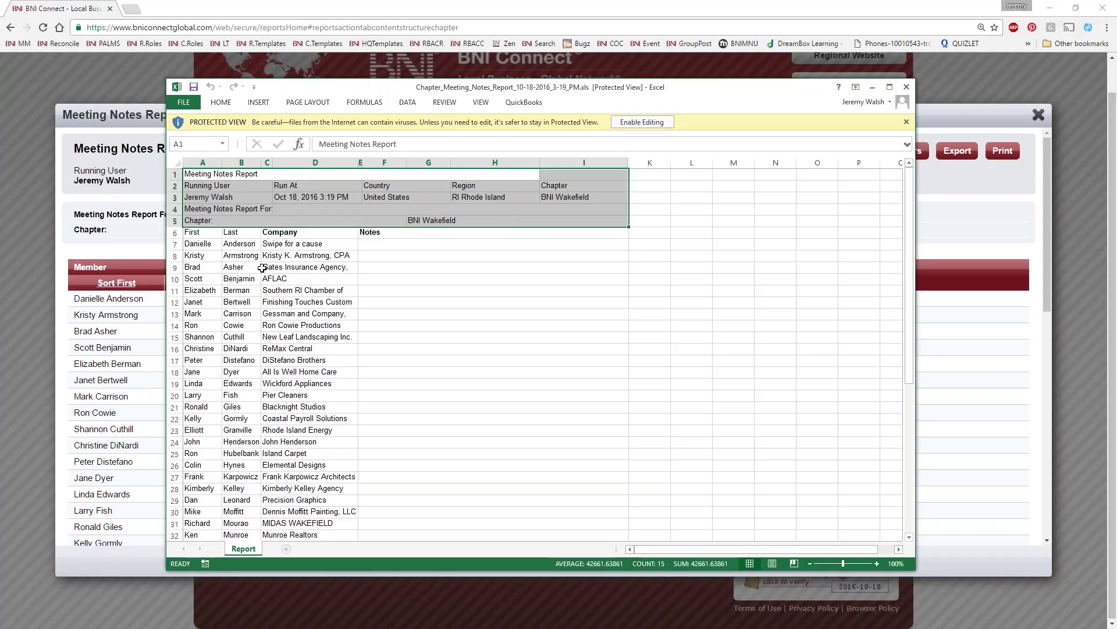
Re-export the report without its header rows and open it in Excel with editing enabled
click(906, 87)
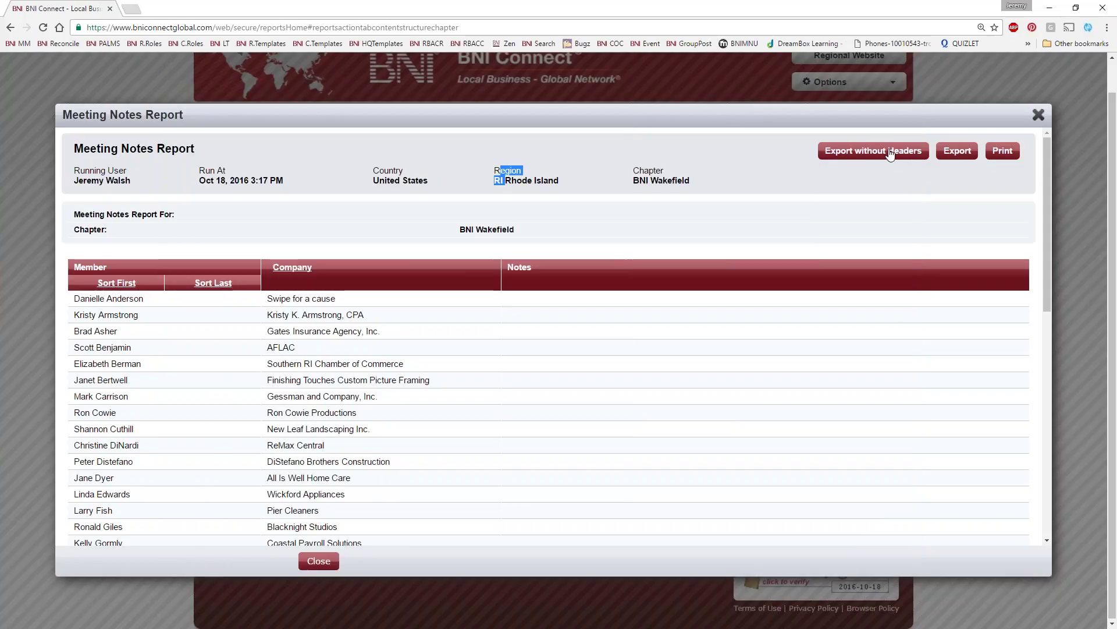
click(877, 152)
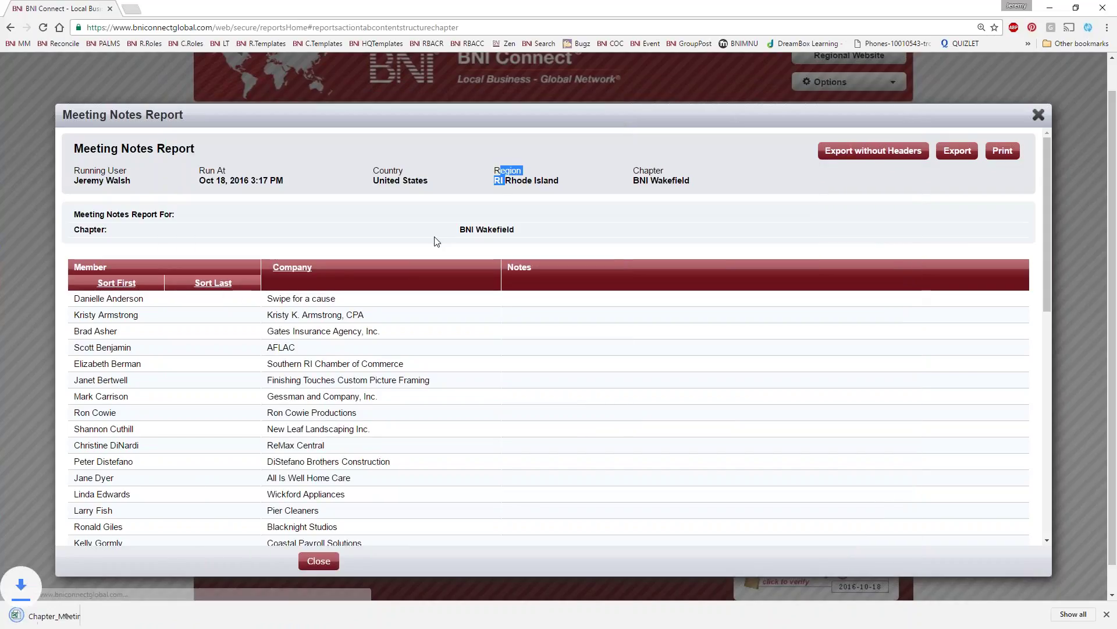
click(64, 615)
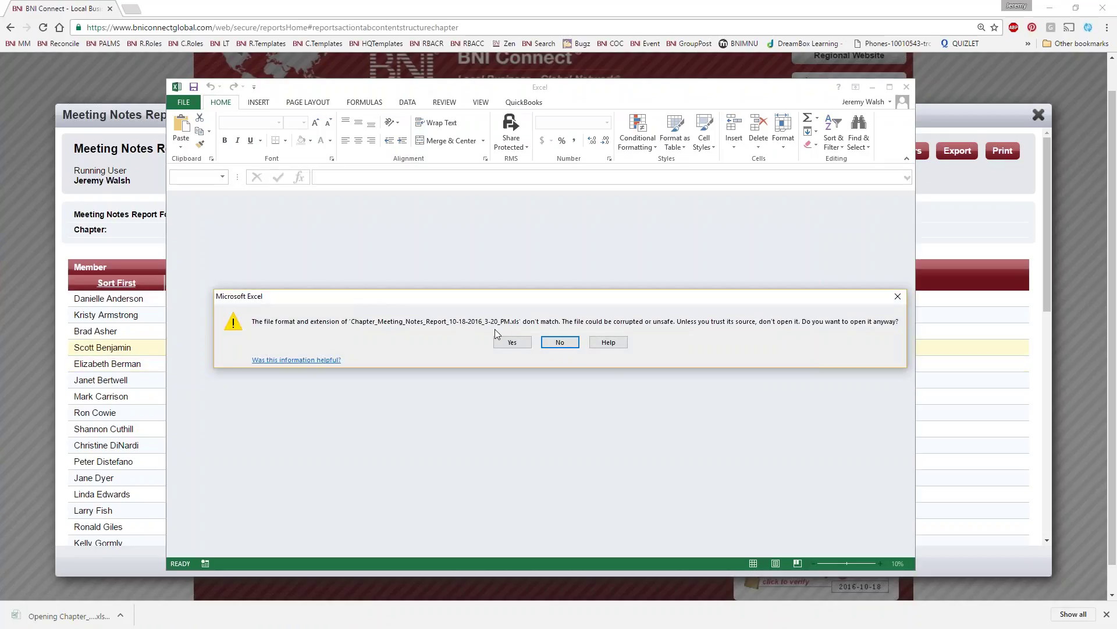
click(513, 342)
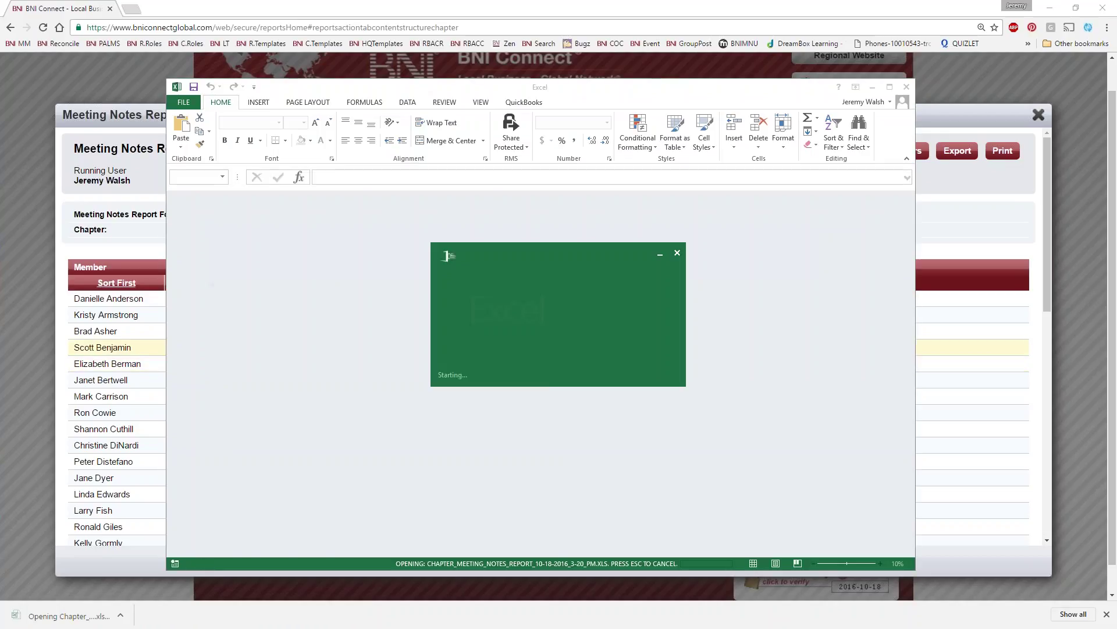
click(642, 122)
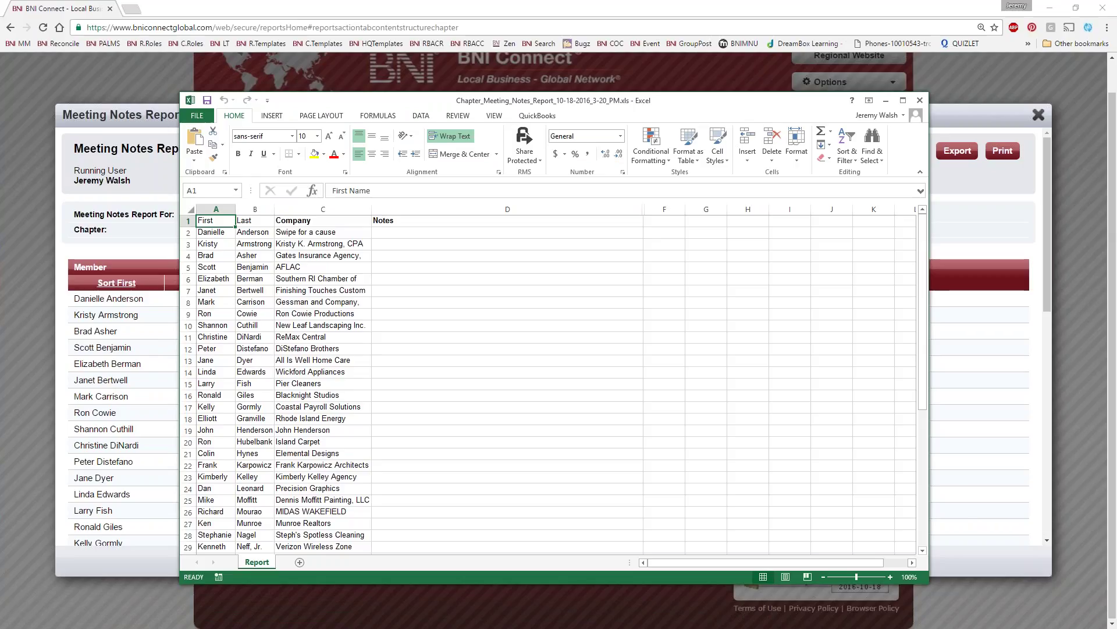
Auto-fit all columns, widen column C slightly and widen the Notes column to about 518 pixels
click(190, 209)
double_click(235, 209)
click(492, 268)
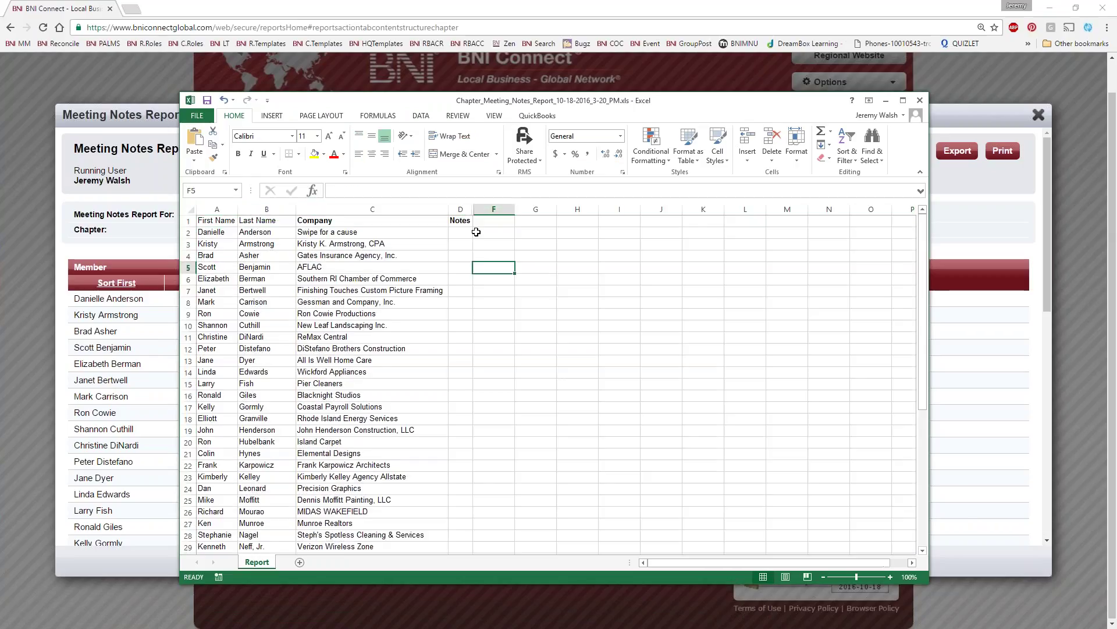
drag(432, 209, 448, 209)
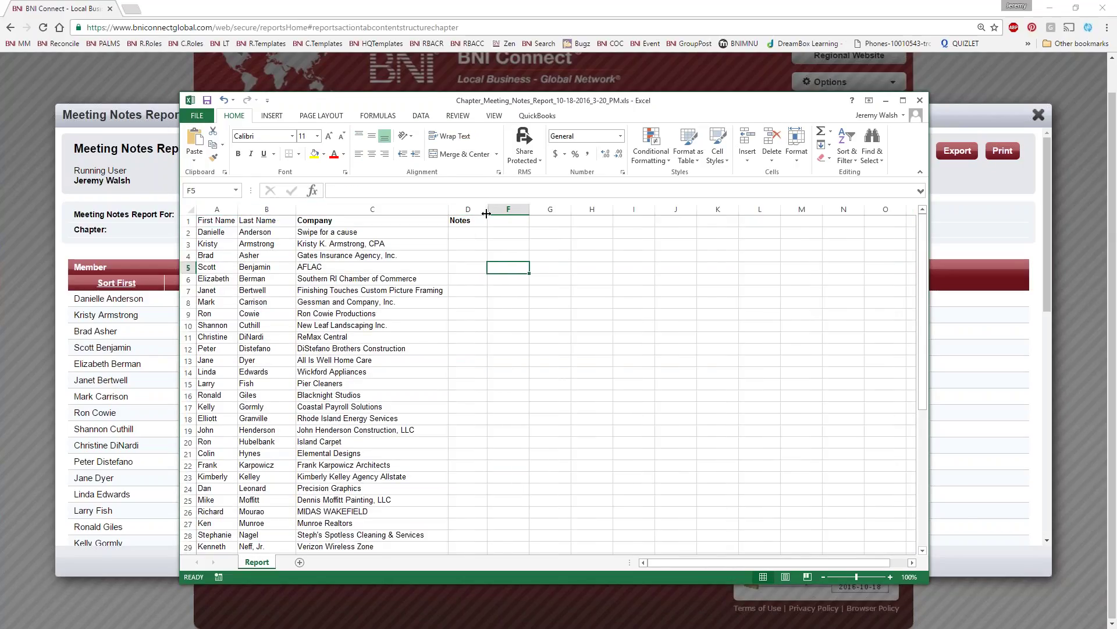
drag(488, 213, 815, 213)
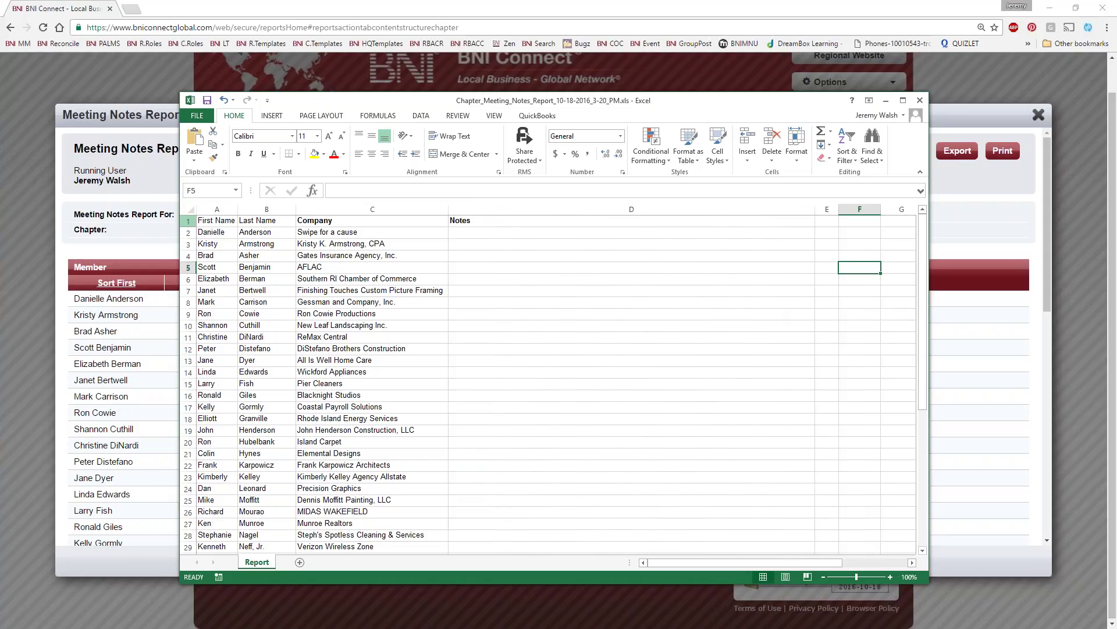
Make all member rows much taller for notes while keeping header row 1 at standard height
click(191, 209)
drag(186, 225, 186, 269)
click(265, 308)
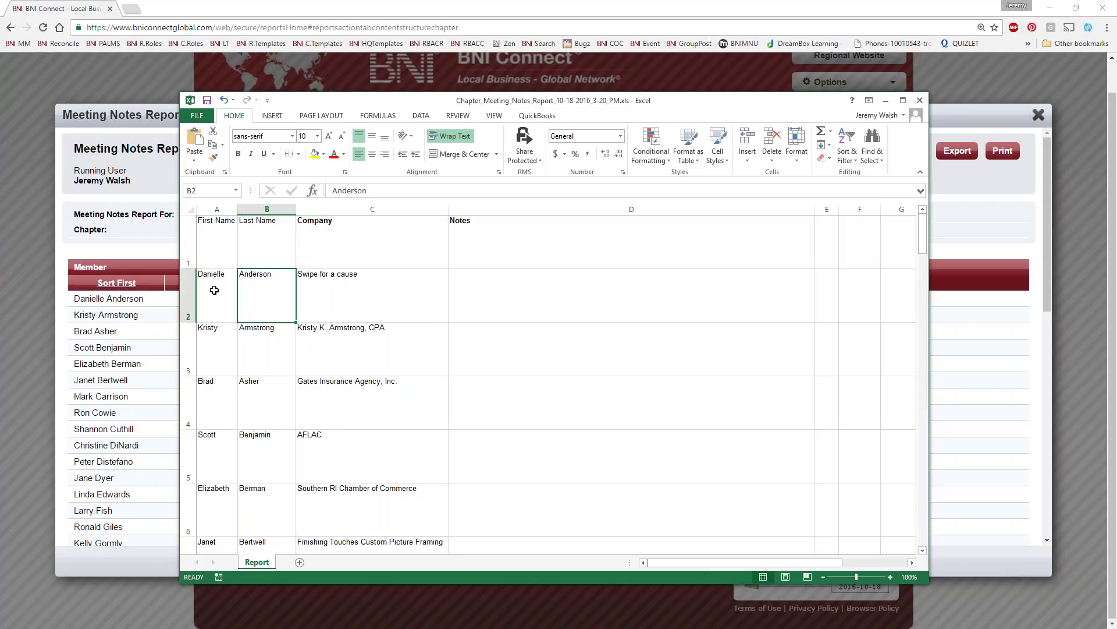
double_click(190, 267)
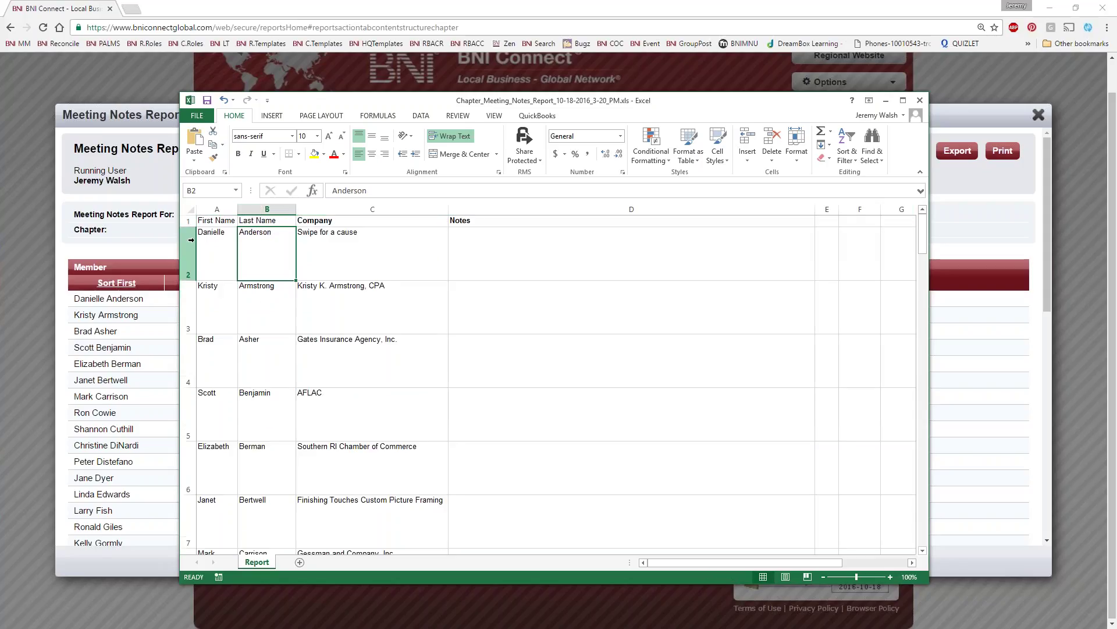
click(640, 257)
click(216, 221)
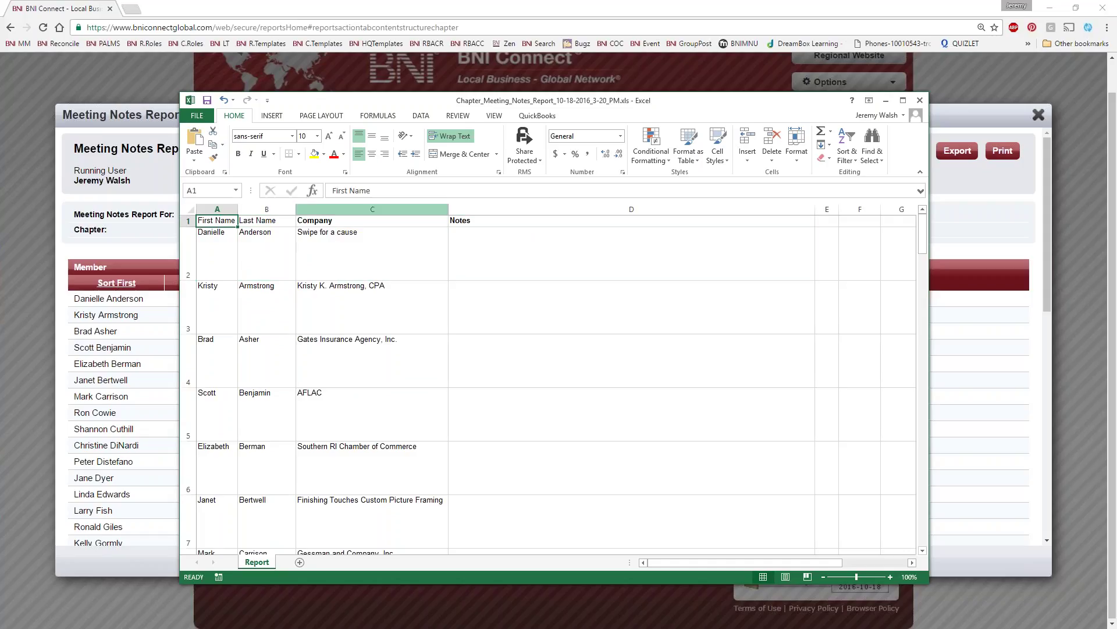
Format range A1:D49 as a table with a green Medium style
click(650, 146)
click(698, 148)
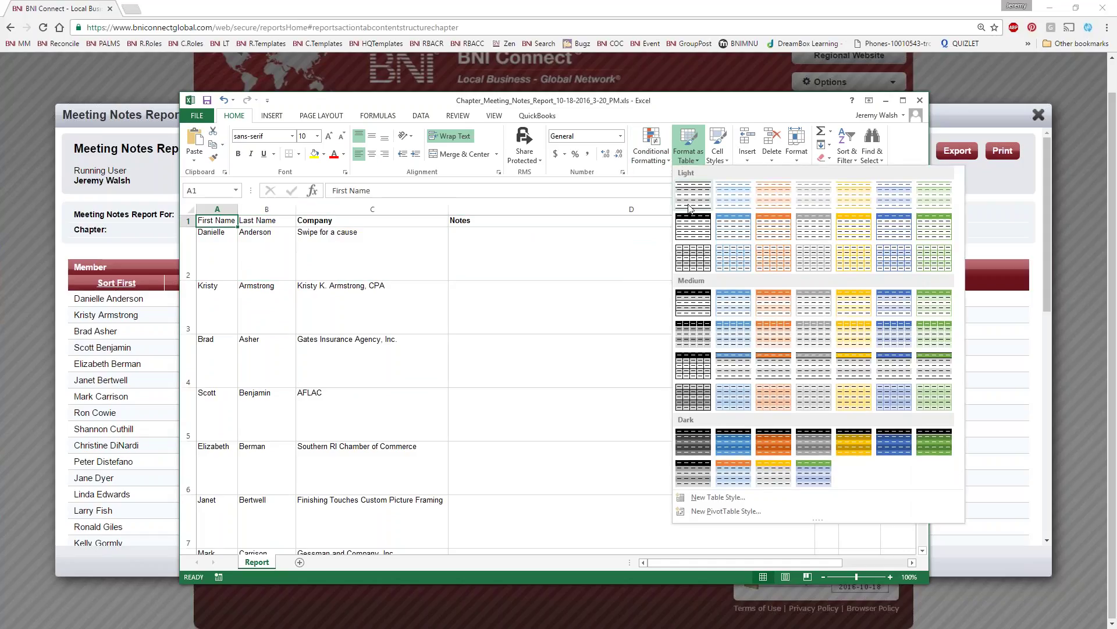
click(936, 305)
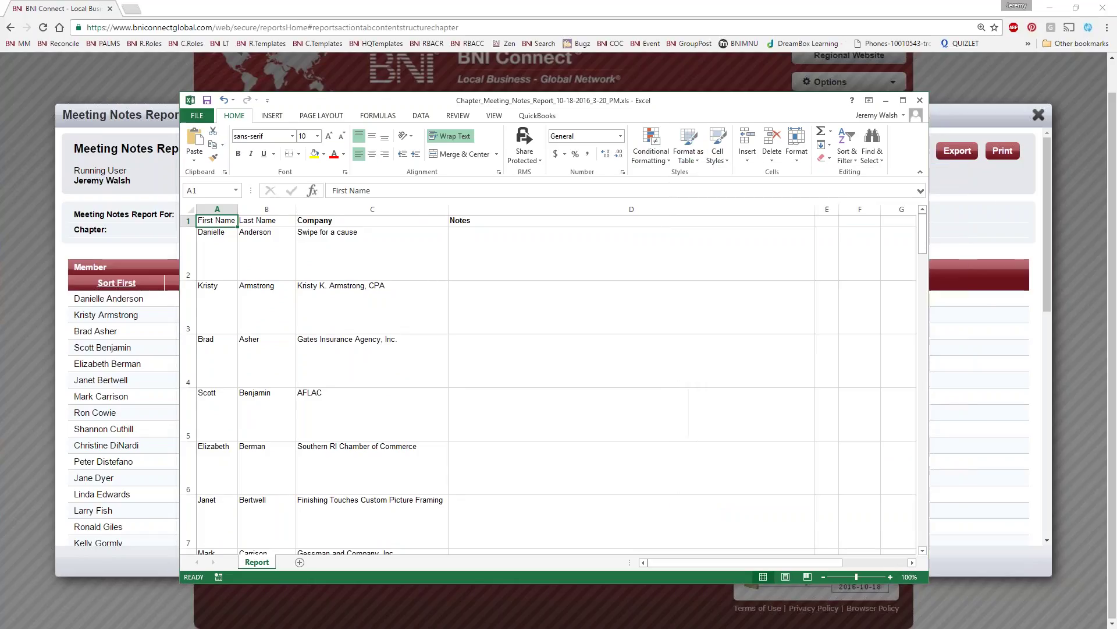
click(766, 280)
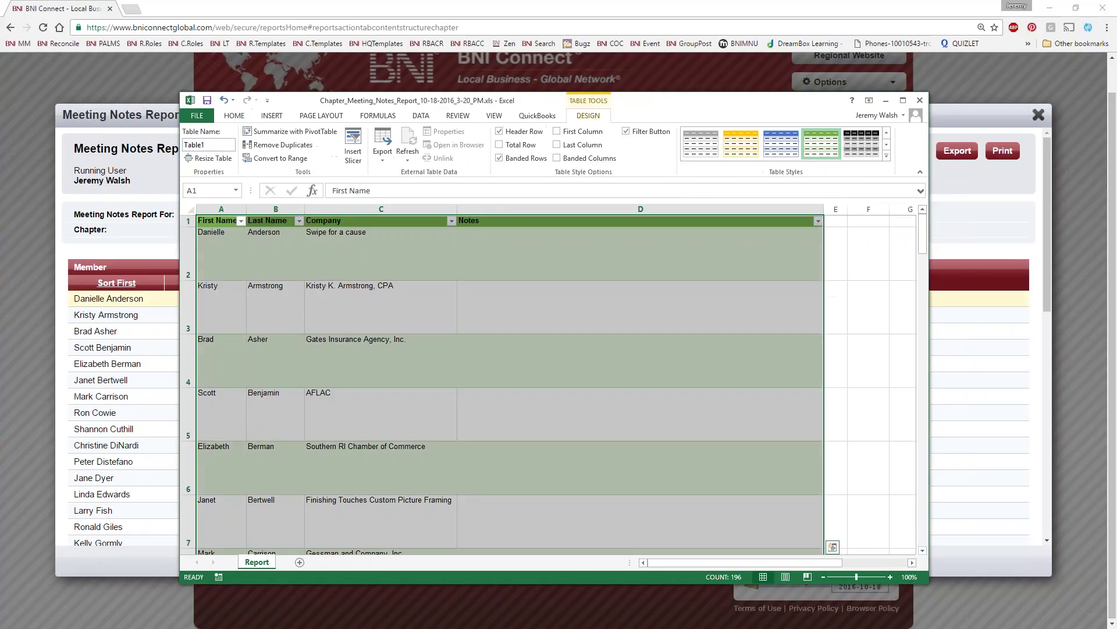
click(434, 247)
Sort the table by Last Name Z to A, then by First Name A to Z
click(299, 221)
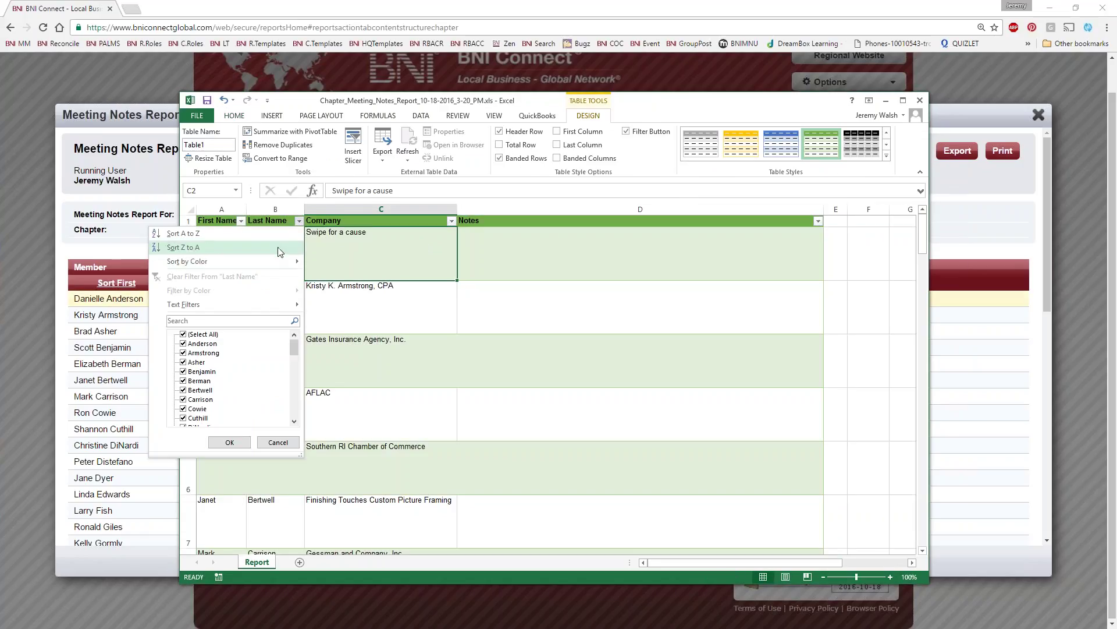
click(183, 246)
click(240, 221)
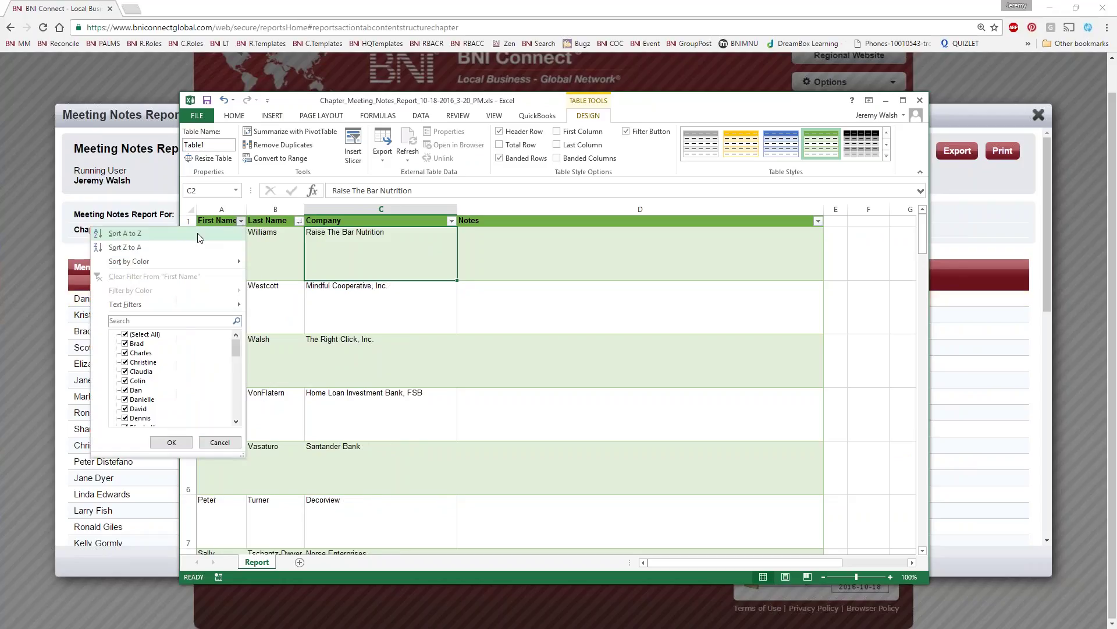
click(137, 234)
click(563, 248)
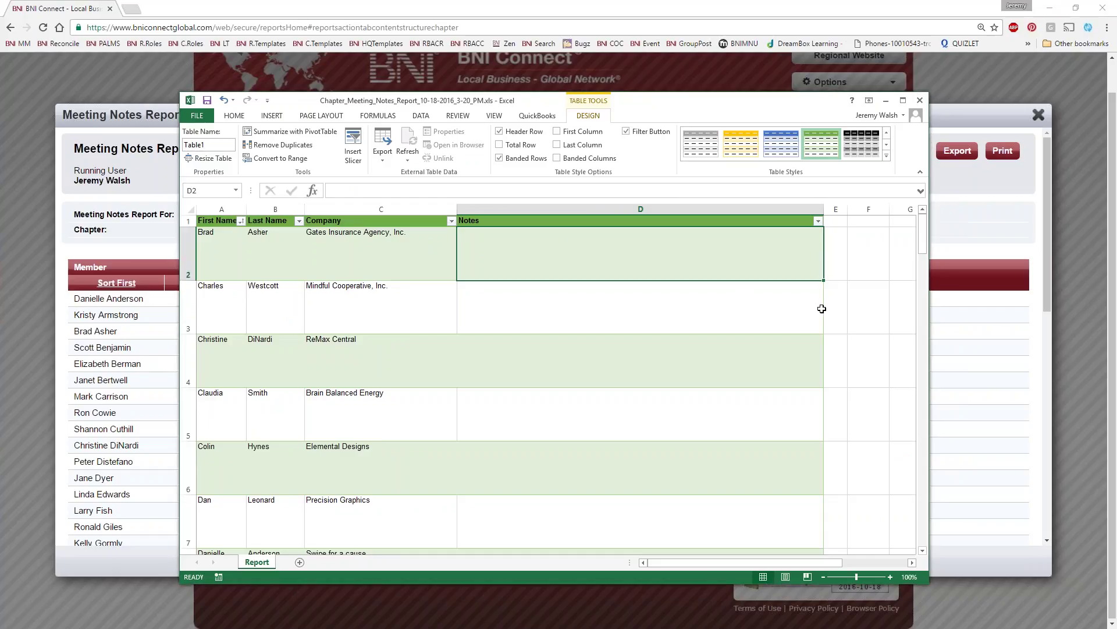
Close Excel without saving, close the Meeting Notes Report, and choose the Summary PALMS Report
click(920, 100)
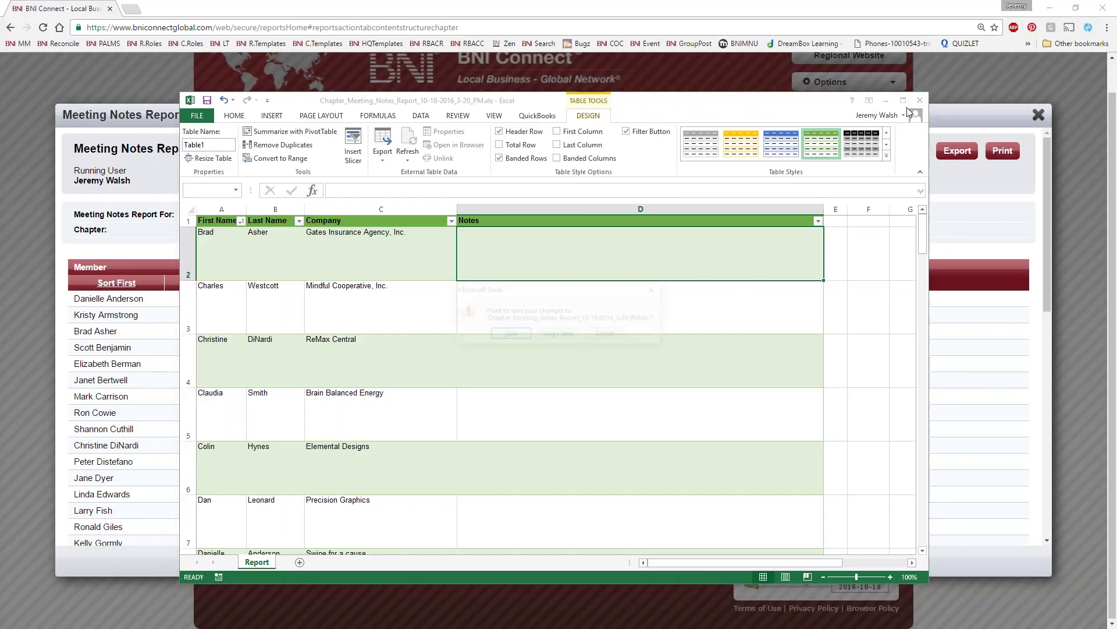
click(559, 337)
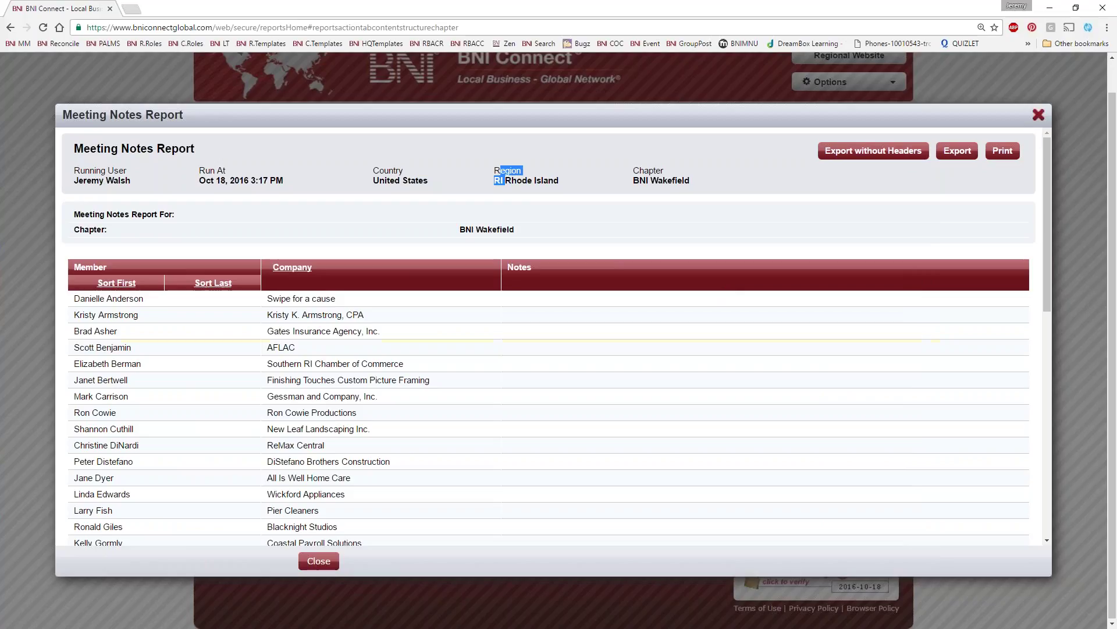
click(1039, 115)
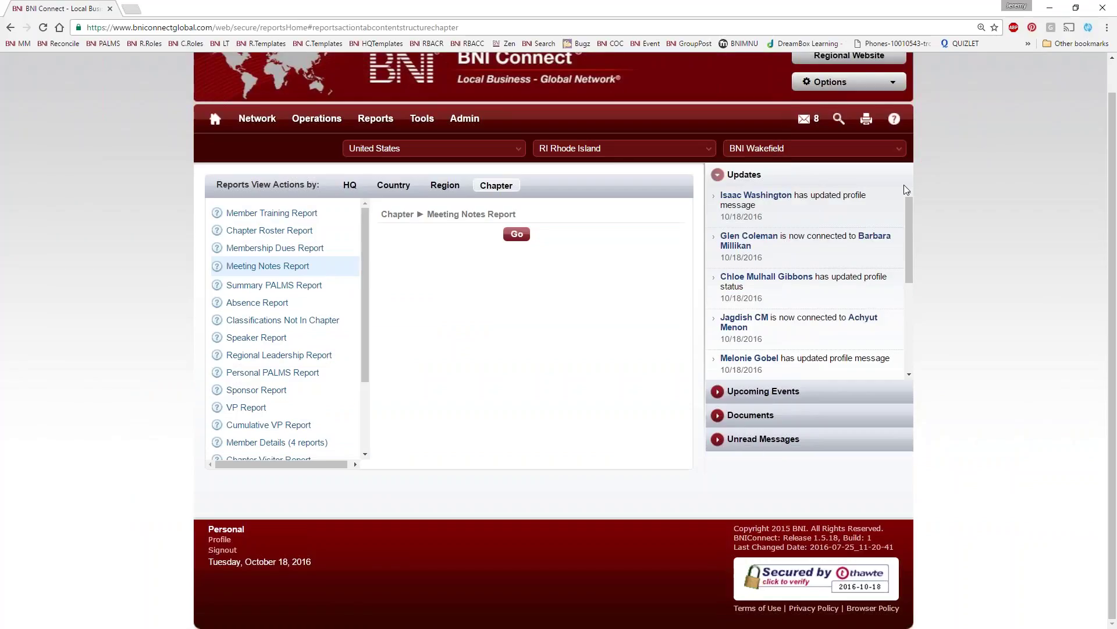
click(273, 286)
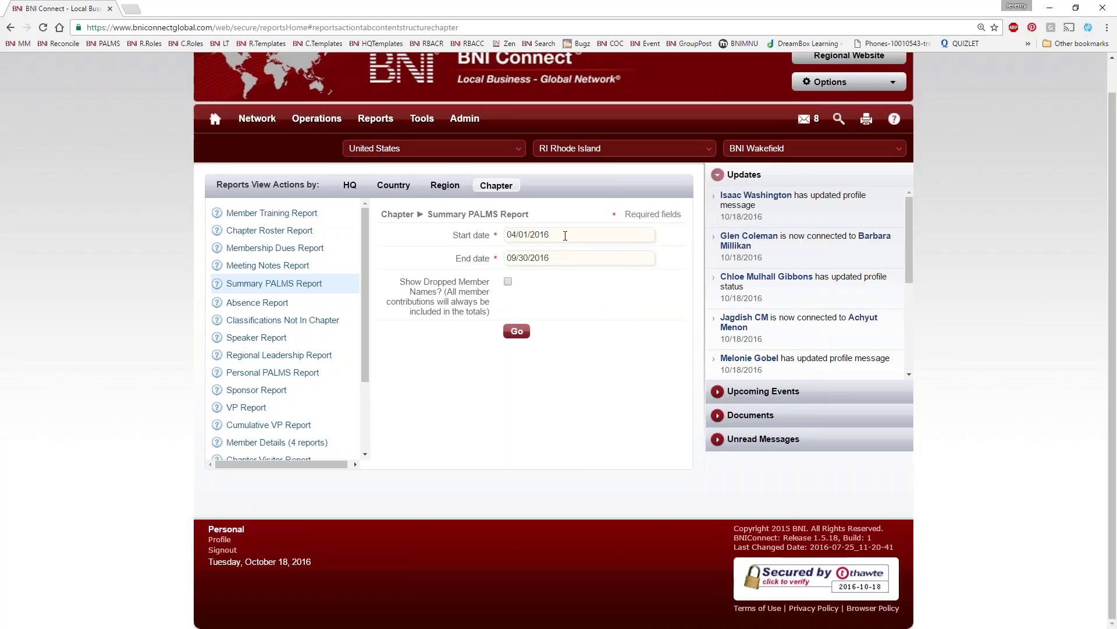
Pick January 1, 2016 as the start date and October 18, 2016 as the end date
click(565, 236)
click(549, 253)
click(551, 269)
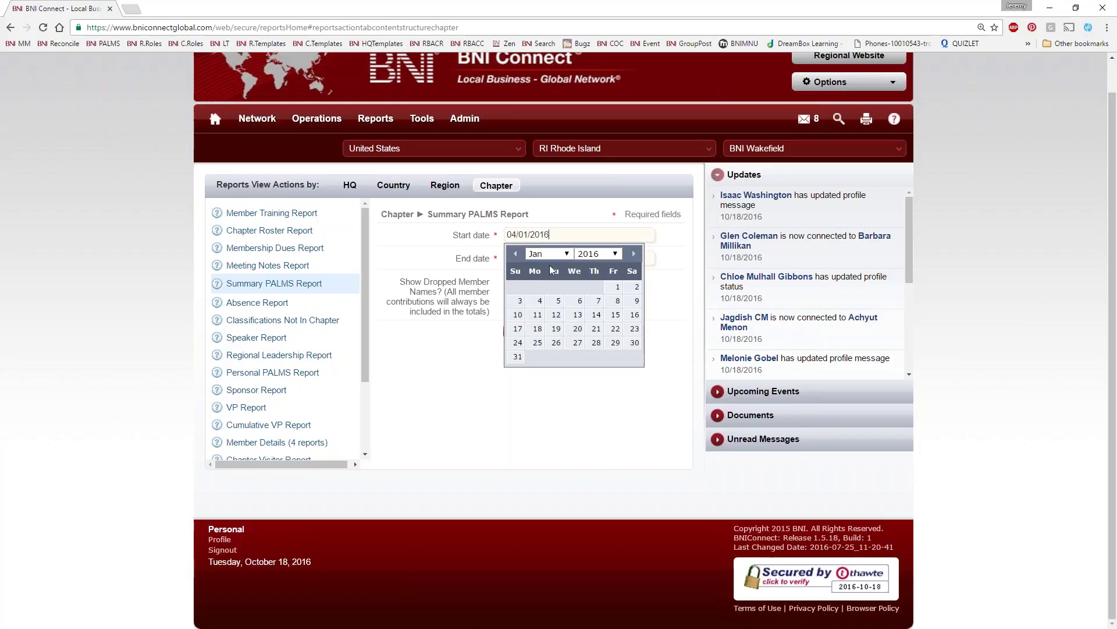
click(618, 287)
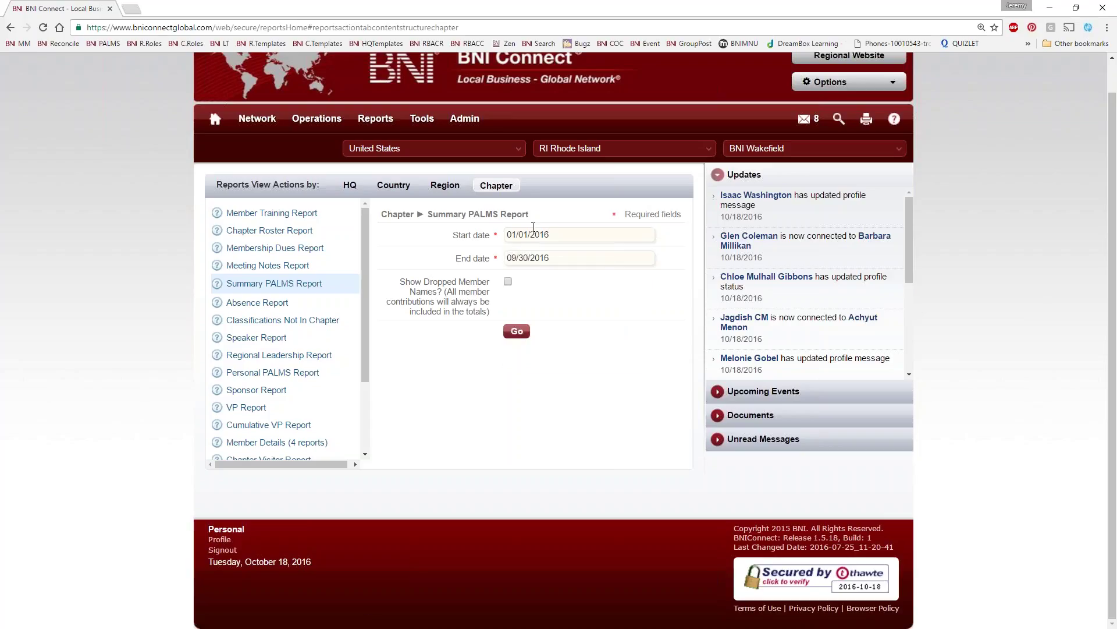
click(573, 258)
click(633, 276)
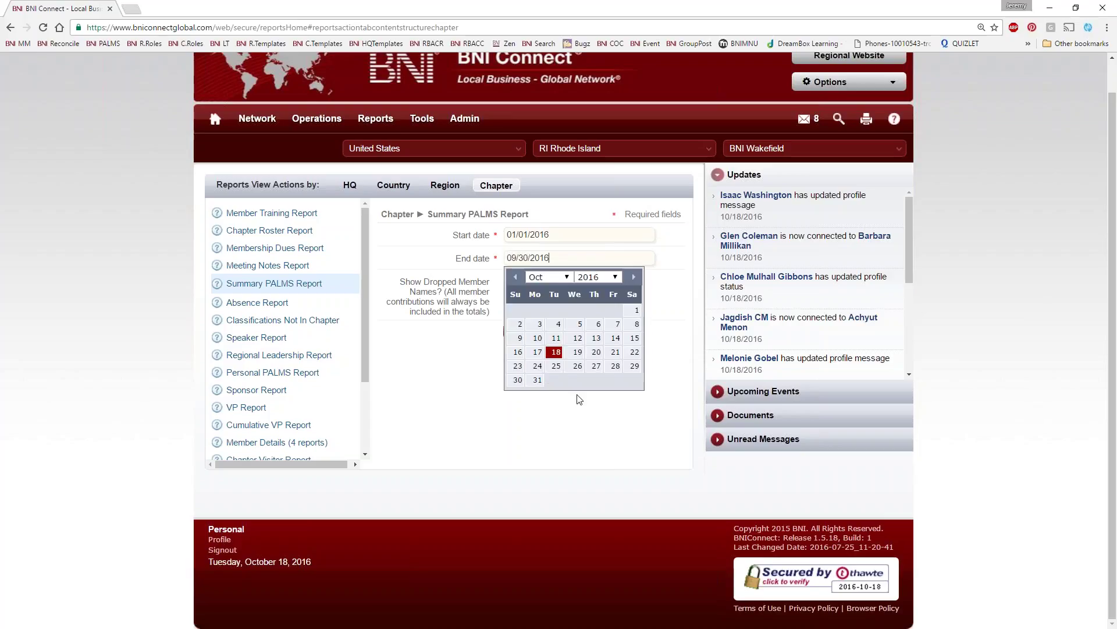
click(556, 352)
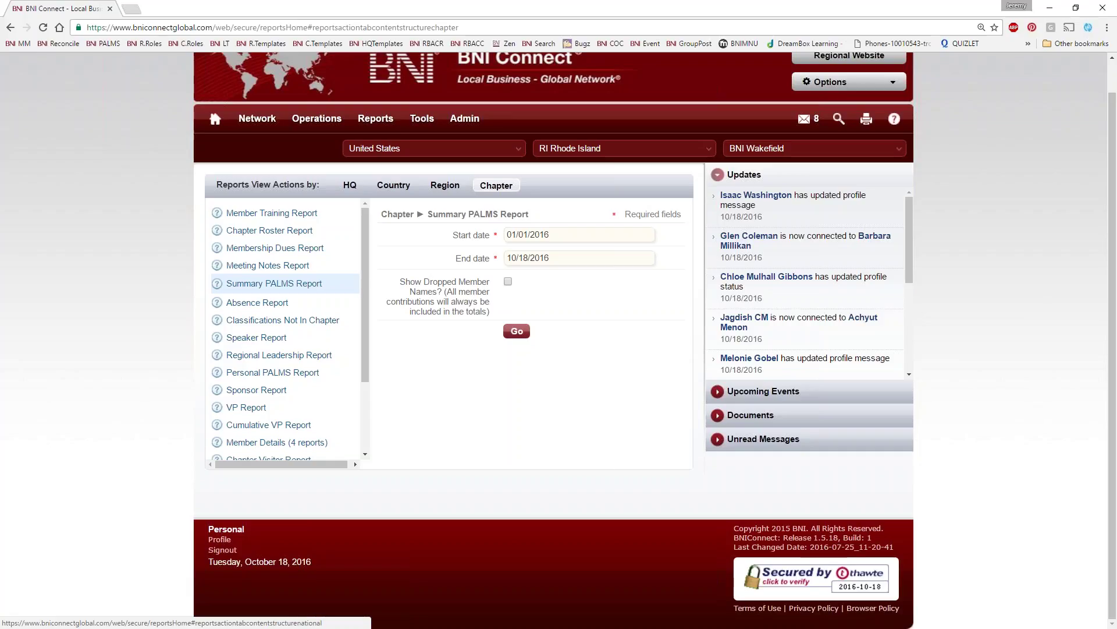
click(517, 330)
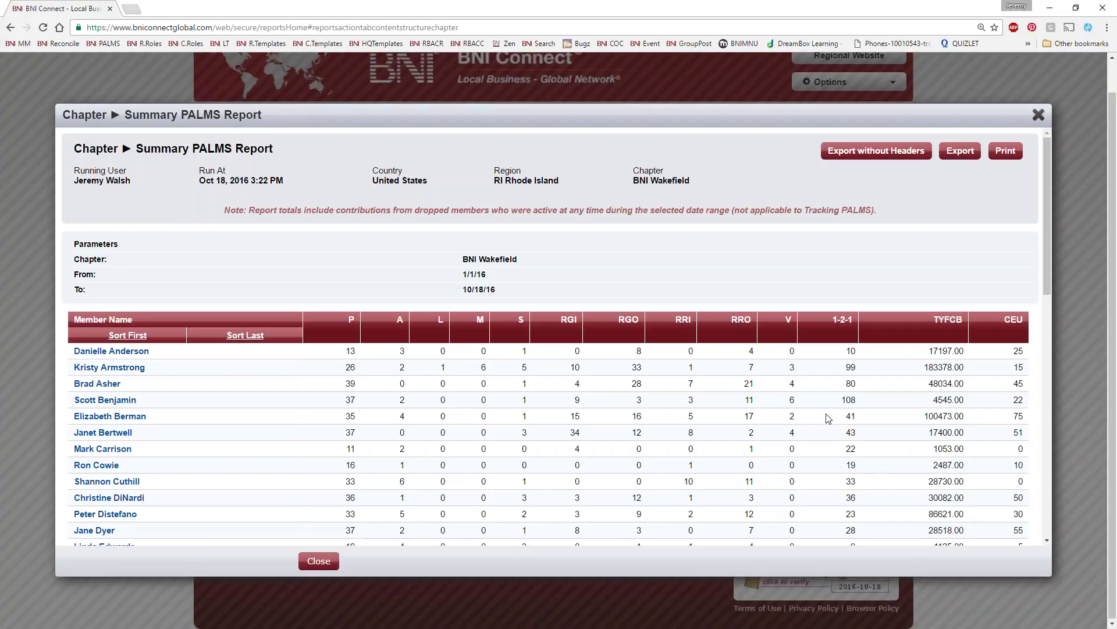
scroll(641, 445, down, 5)
scroll(637, 448, down, 10)
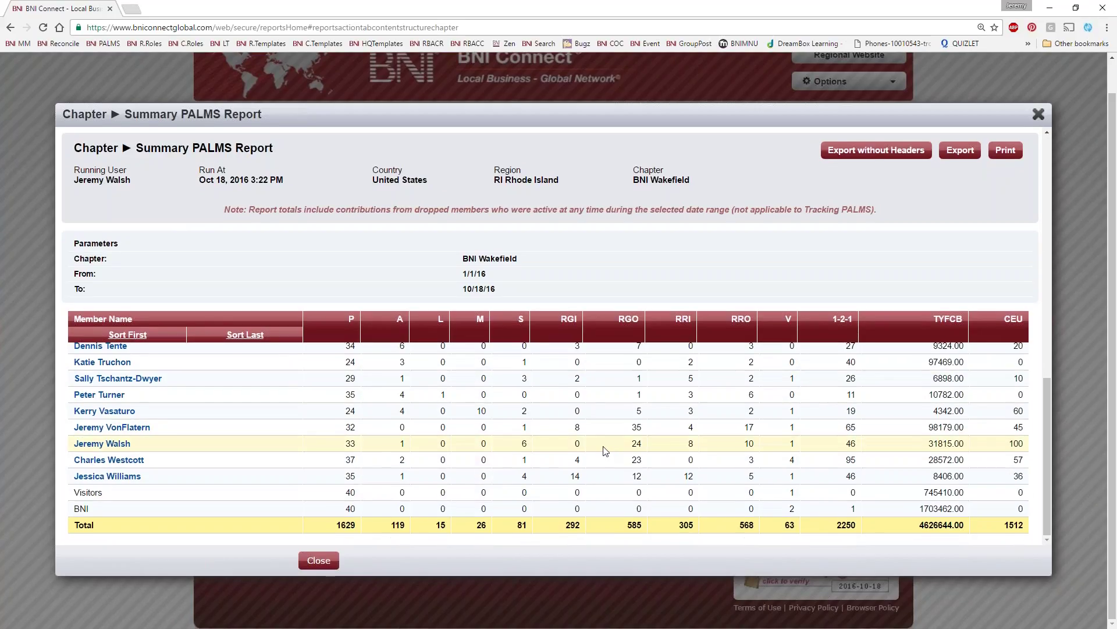
scroll(606, 450, up, 10)
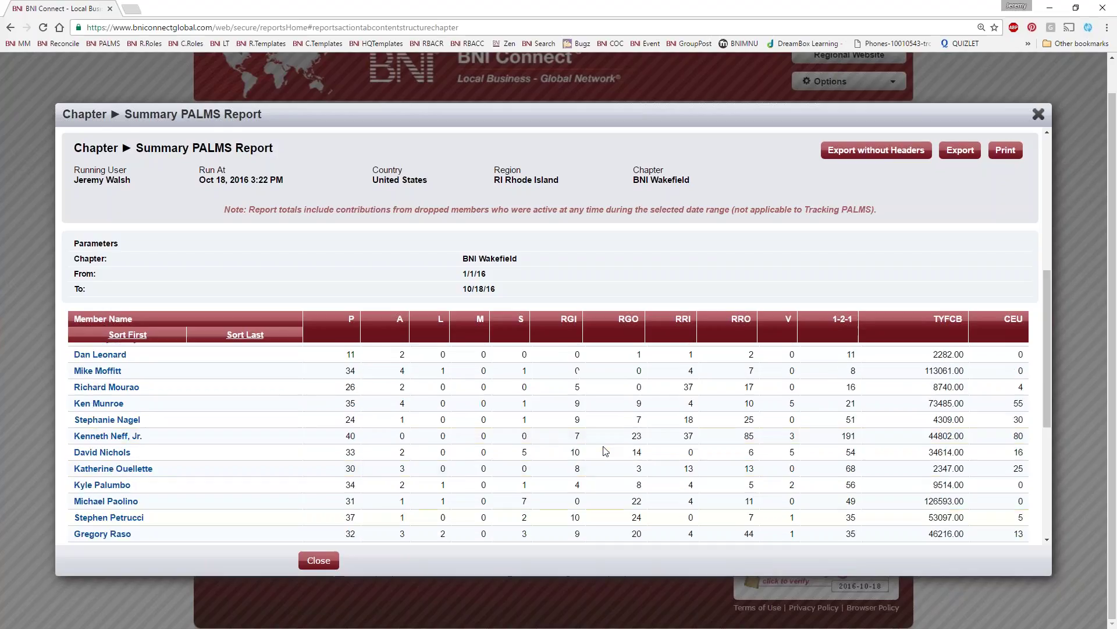
scroll(602, 450, up, 3)
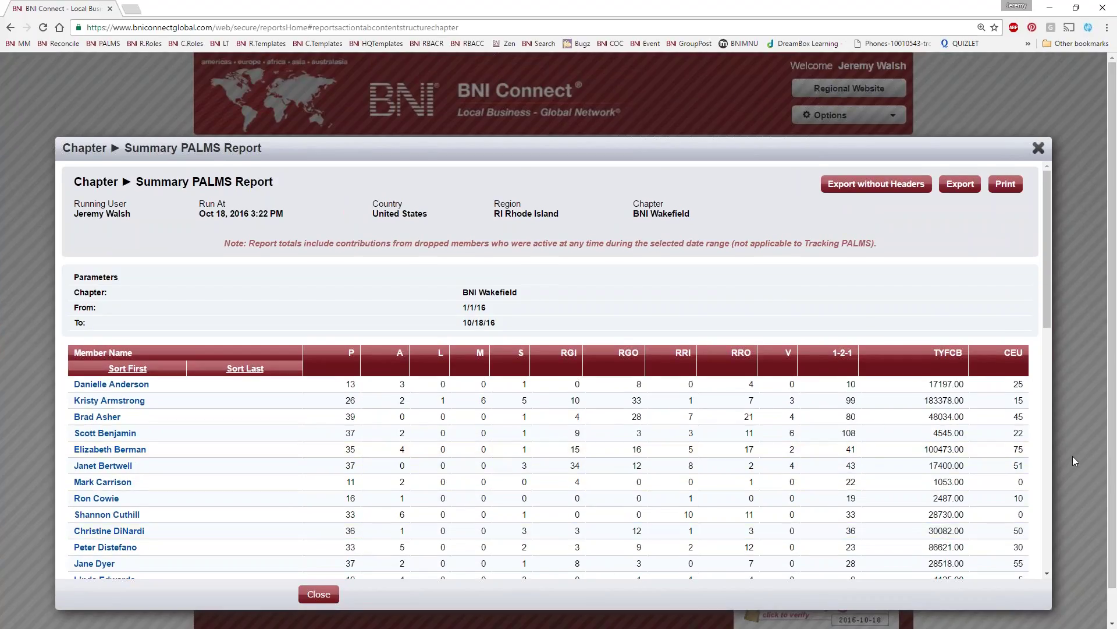
scroll(1073, 459, down, 1)
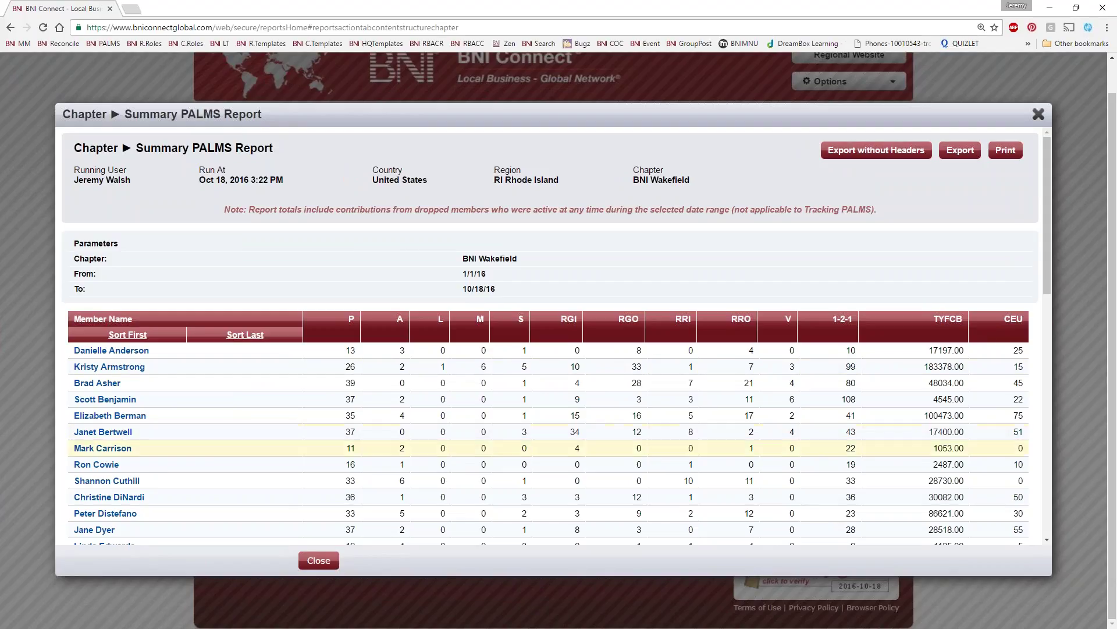
scroll(757, 446, down, 10)
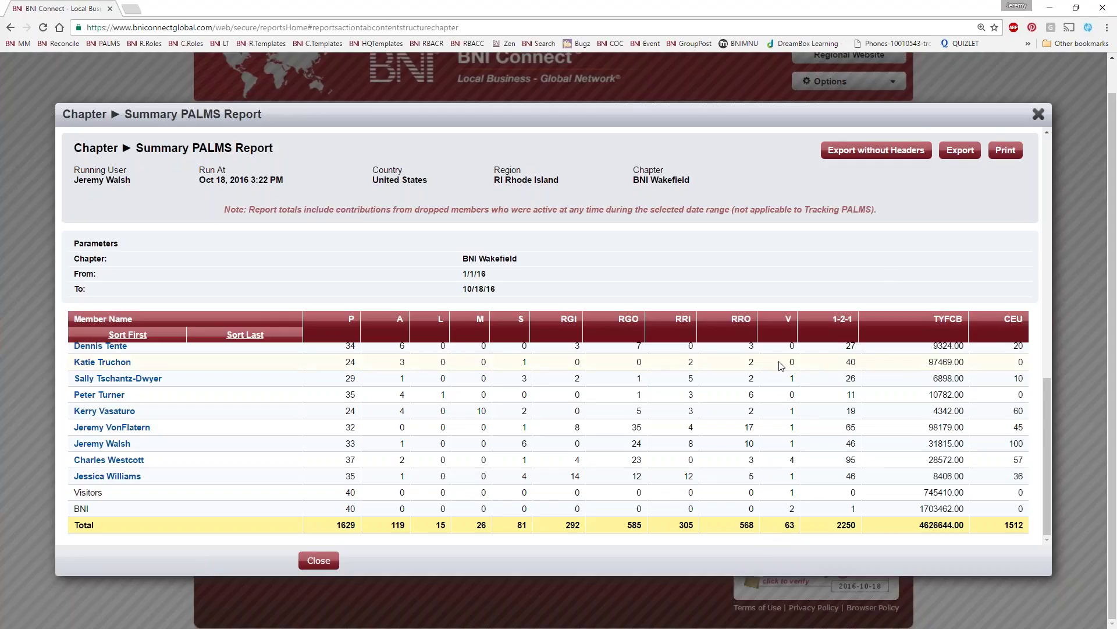
click(1039, 114)
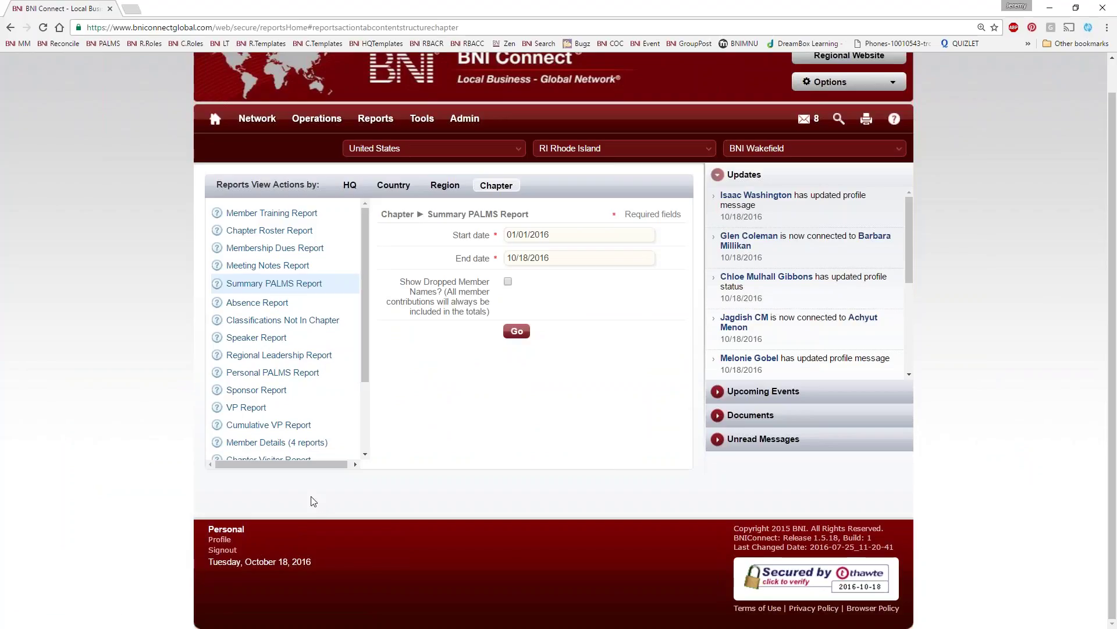
Choose and run the Classifications Not In Chapter report for BNI Wakefield
click(321, 326)
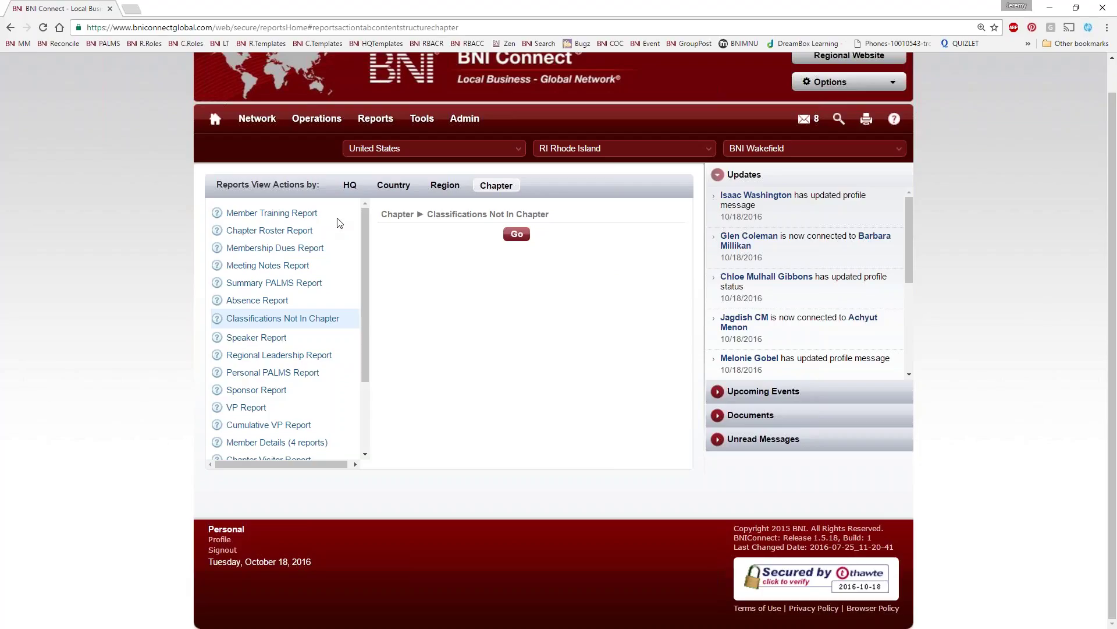
click(517, 234)
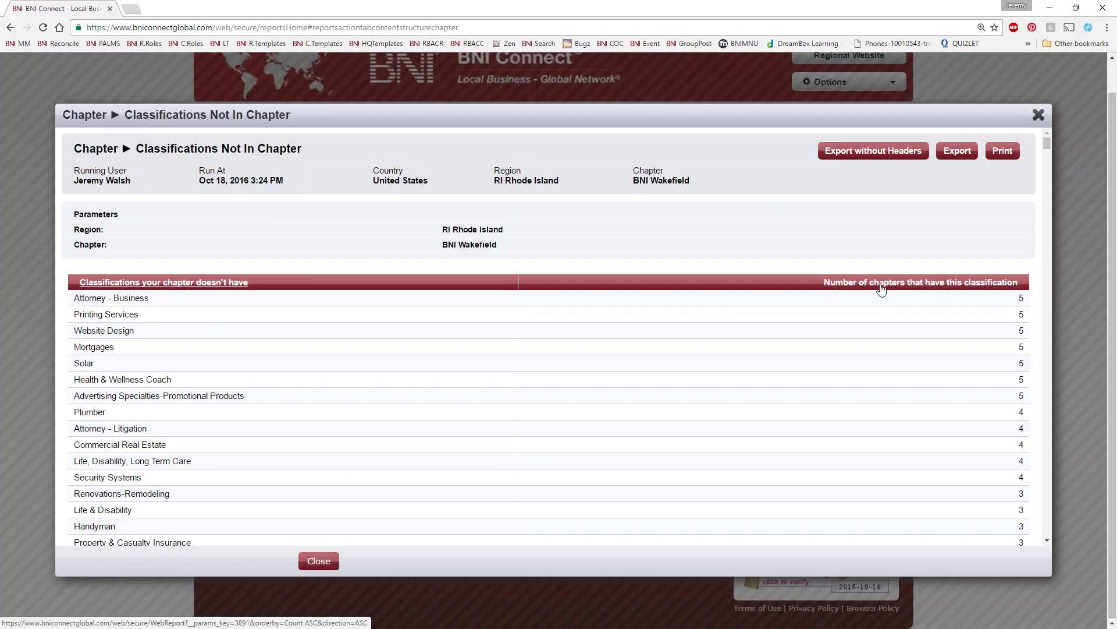
click(965, 285)
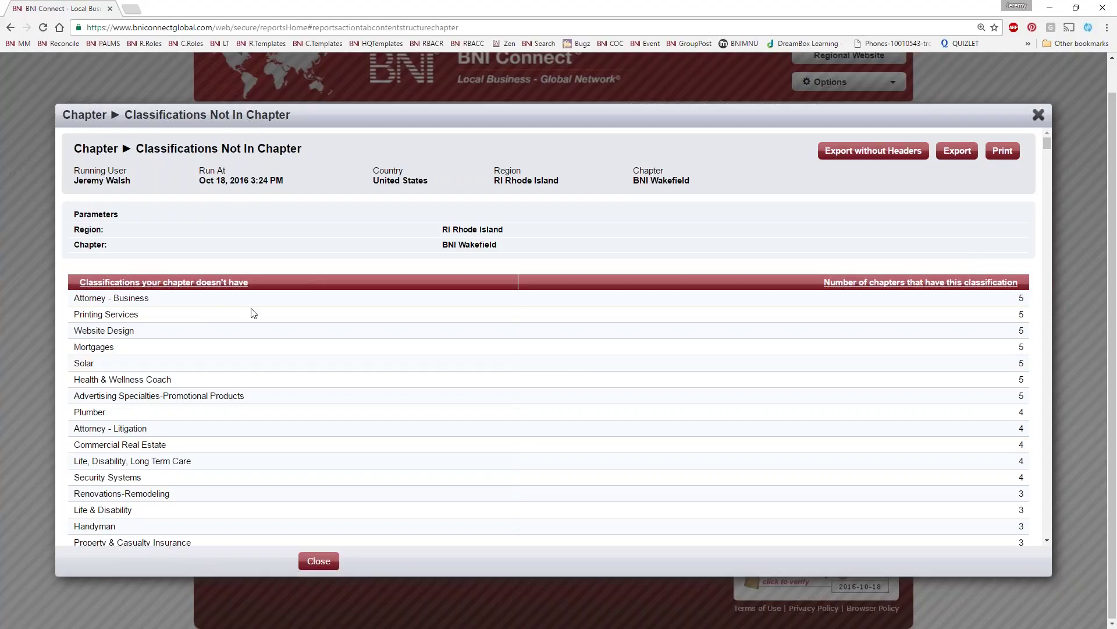
drag(154, 300, 72, 294)
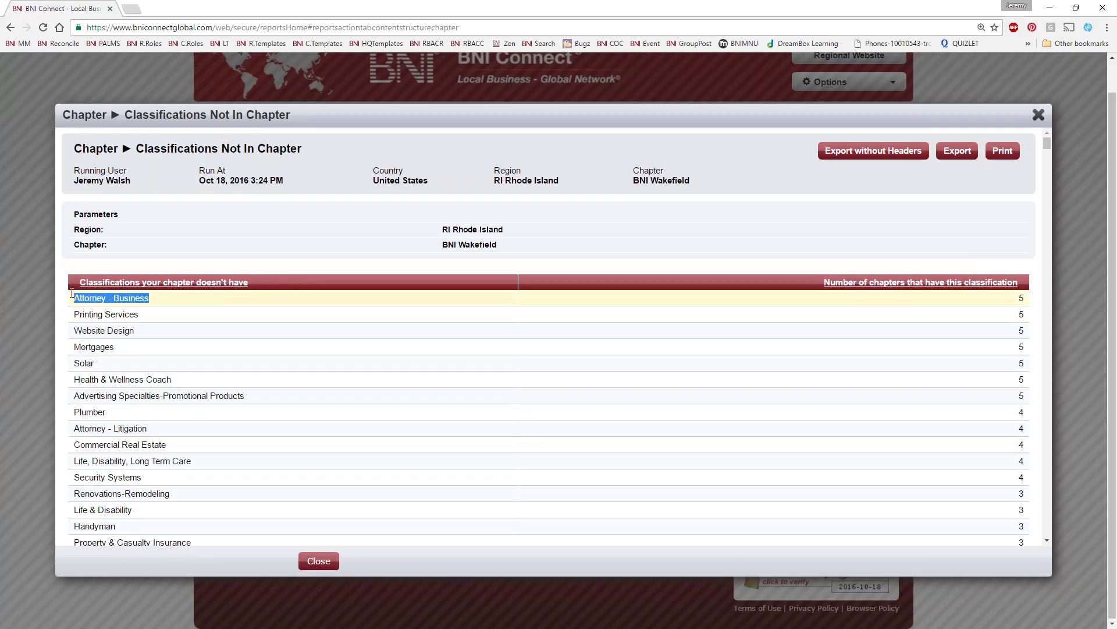
click(123, 314)
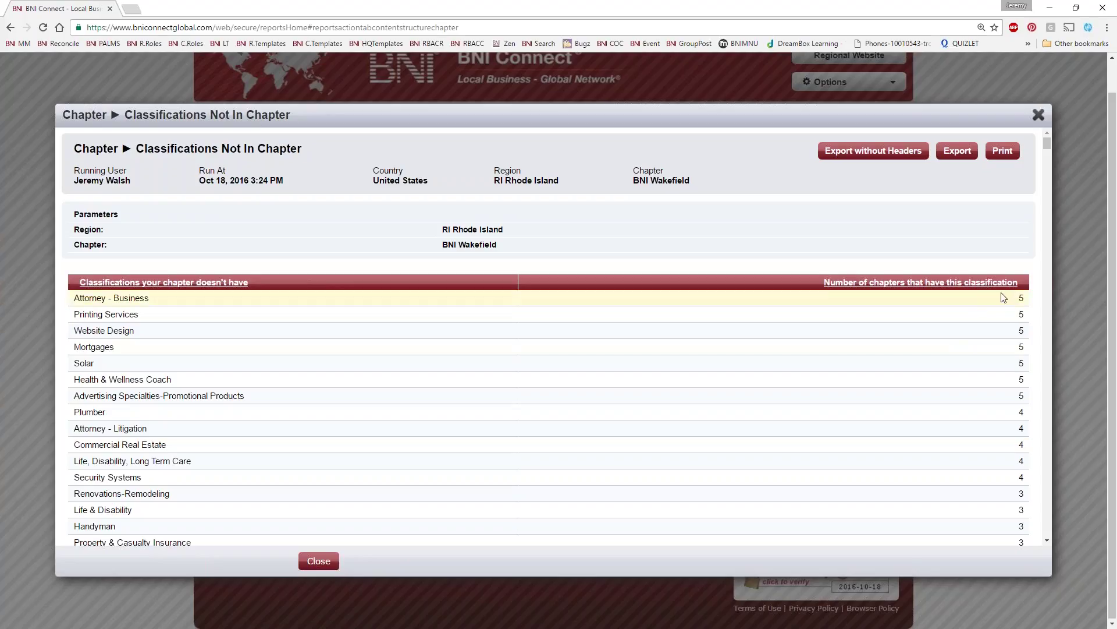
drag(1030, 299, 1017, 298)
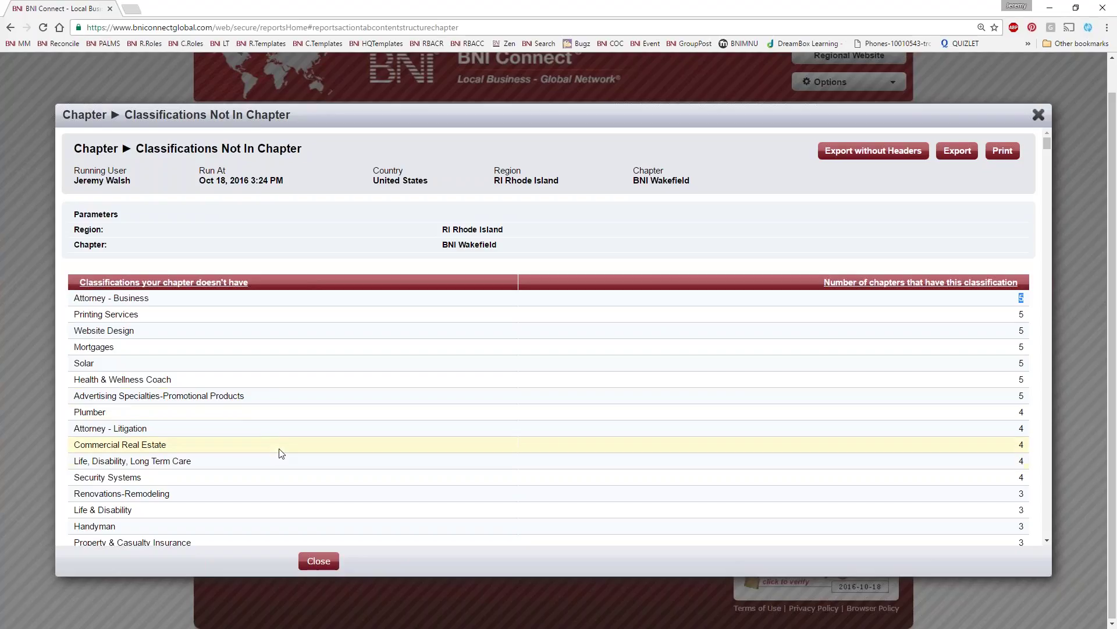
drag(114, 348, 73, 348)
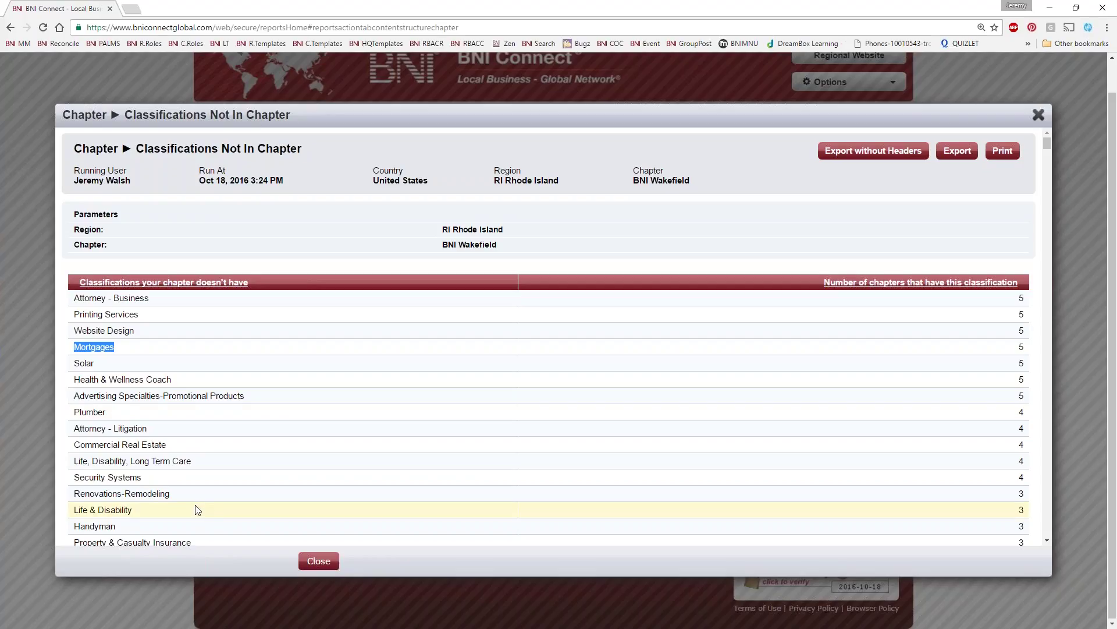
Scroll the missing classifications, highlighting Video Services and Seminars, then close the results
scroll(205, 492, down, 10)
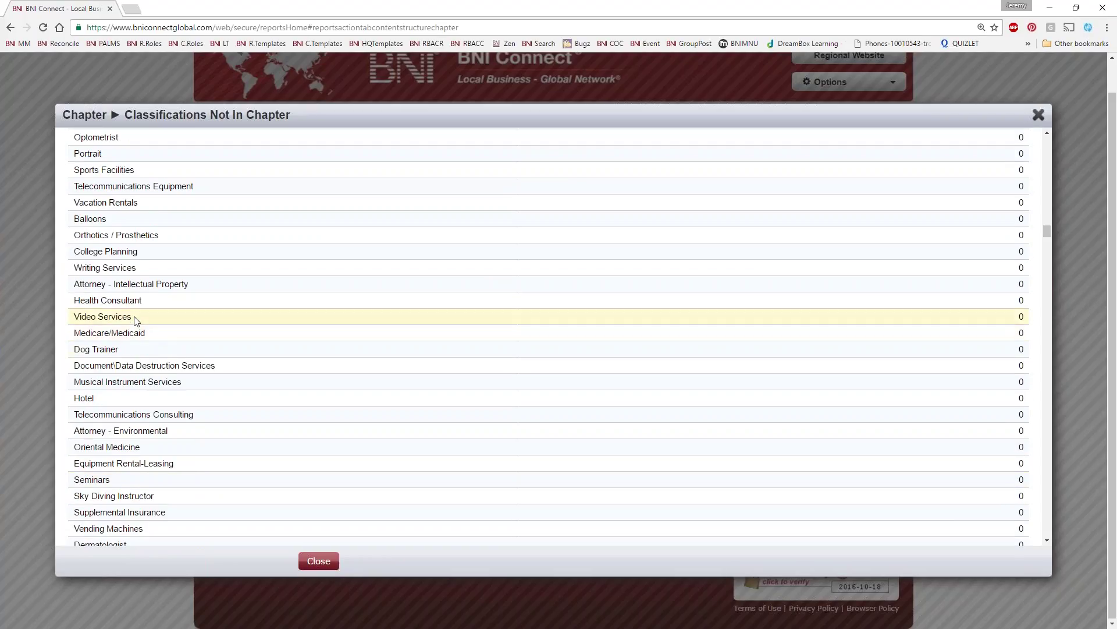
drag(137, 317, 86, 316)
scroll(86, 316, down, 1)
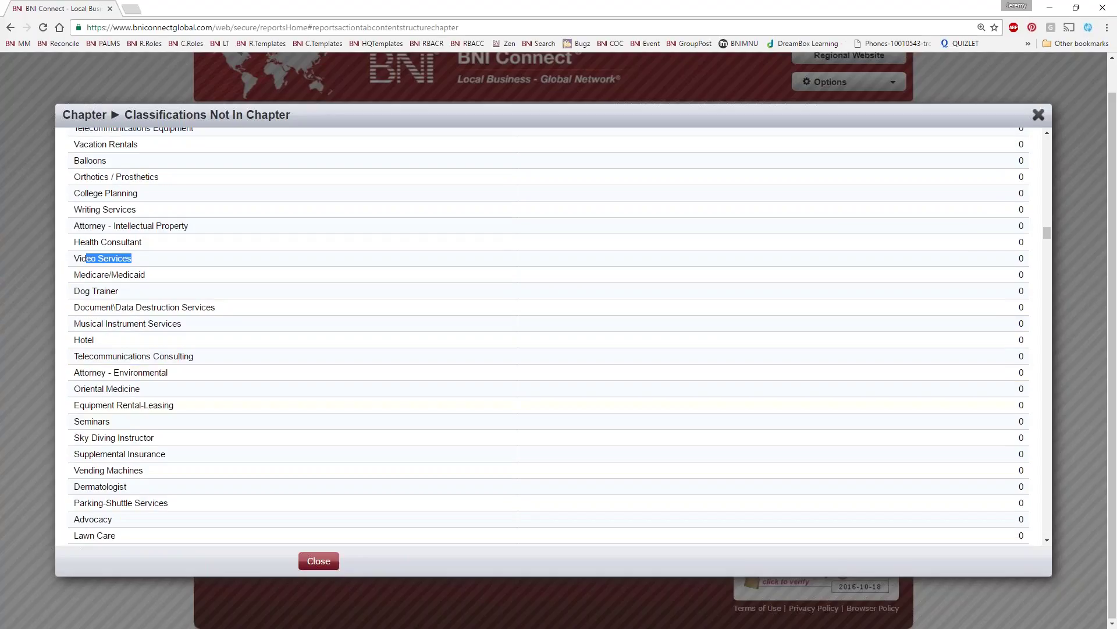
drag(111, 421, 95, 425)
scroll(194, 436, down, 2)
drag(155, 321, 74, 324)
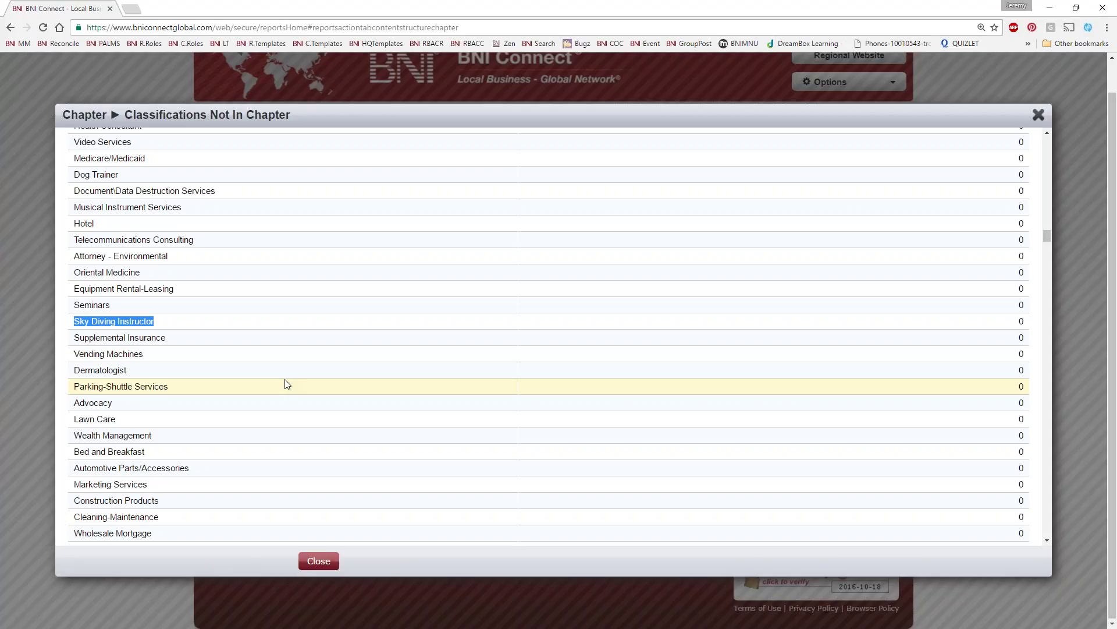
scroll(300, 375, down, 2)
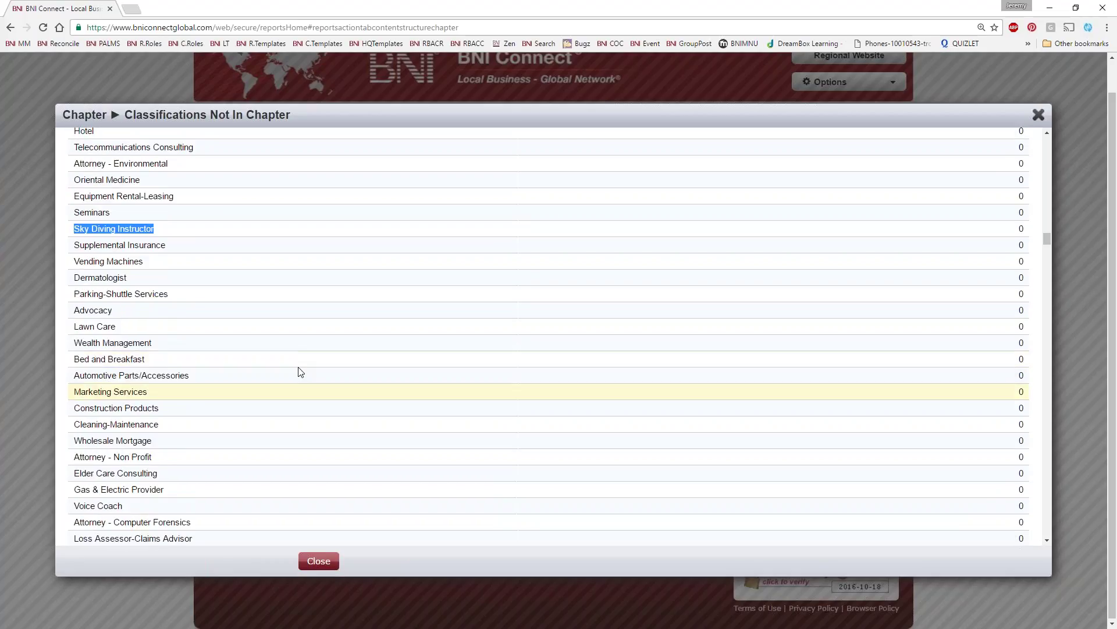
scroll(300, 372, up, 10)
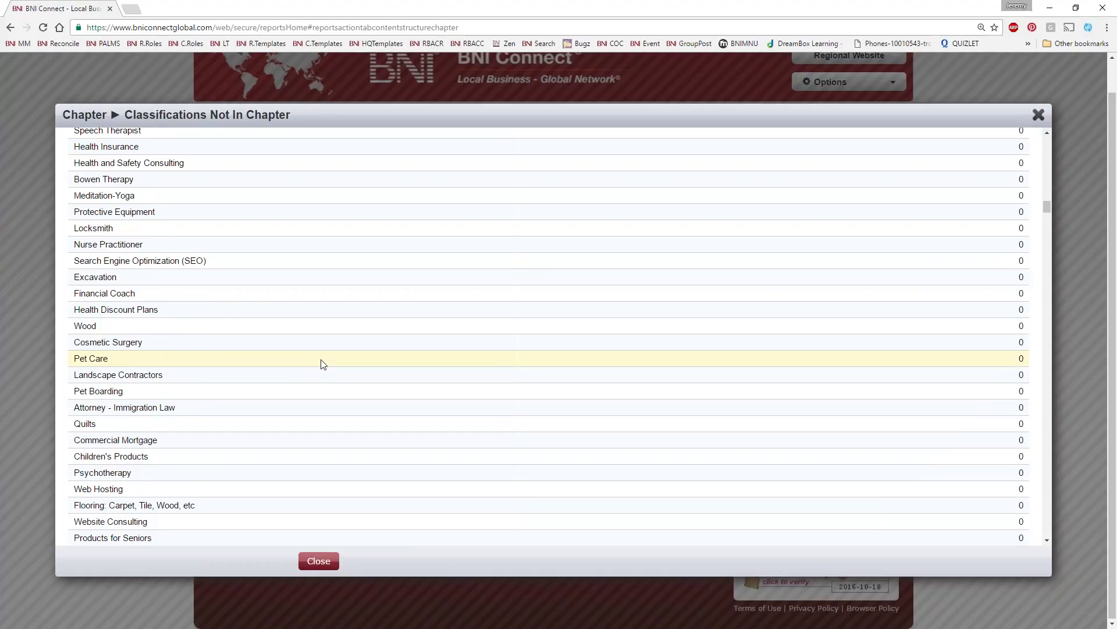
scroll(323, 365, up, 9)
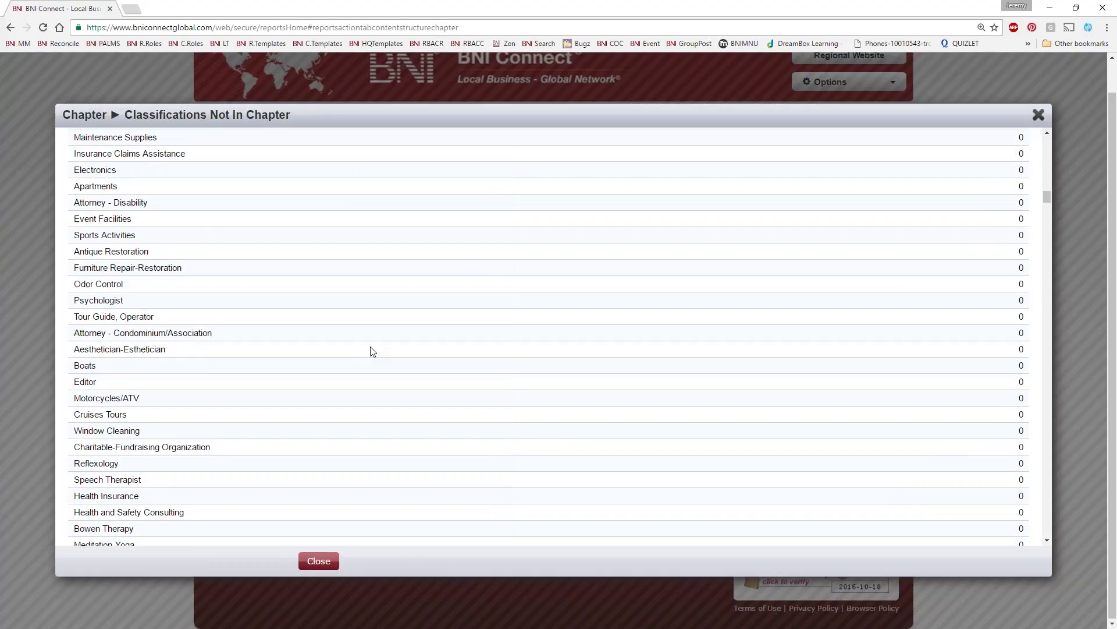
click(1039, 114)
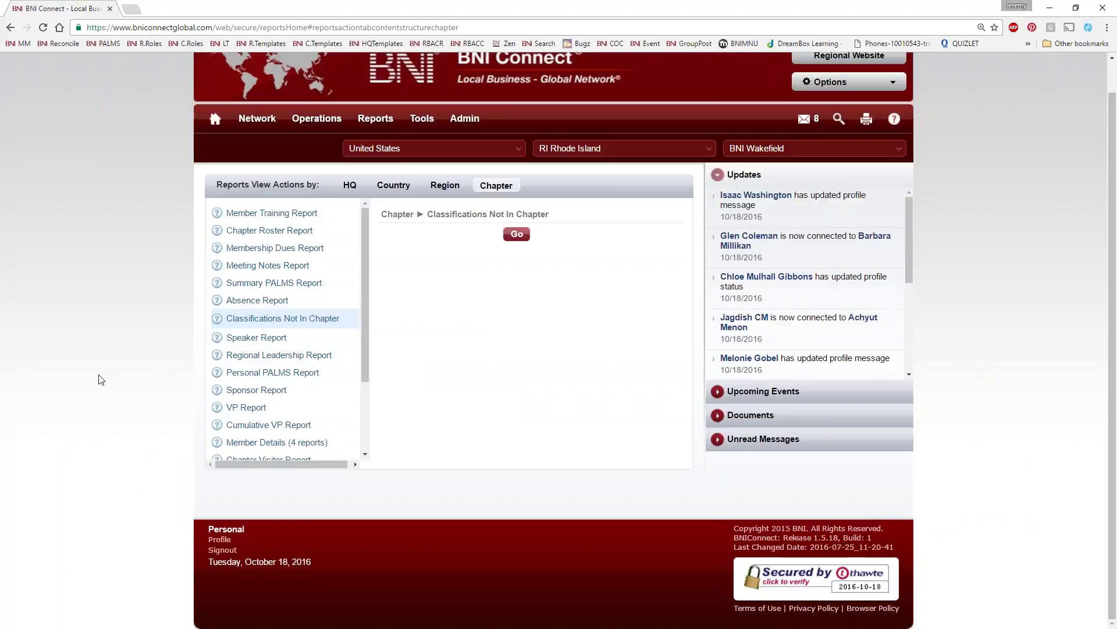
Open the Personal PALMS Report form and choose the member it is for
click(263, 379)
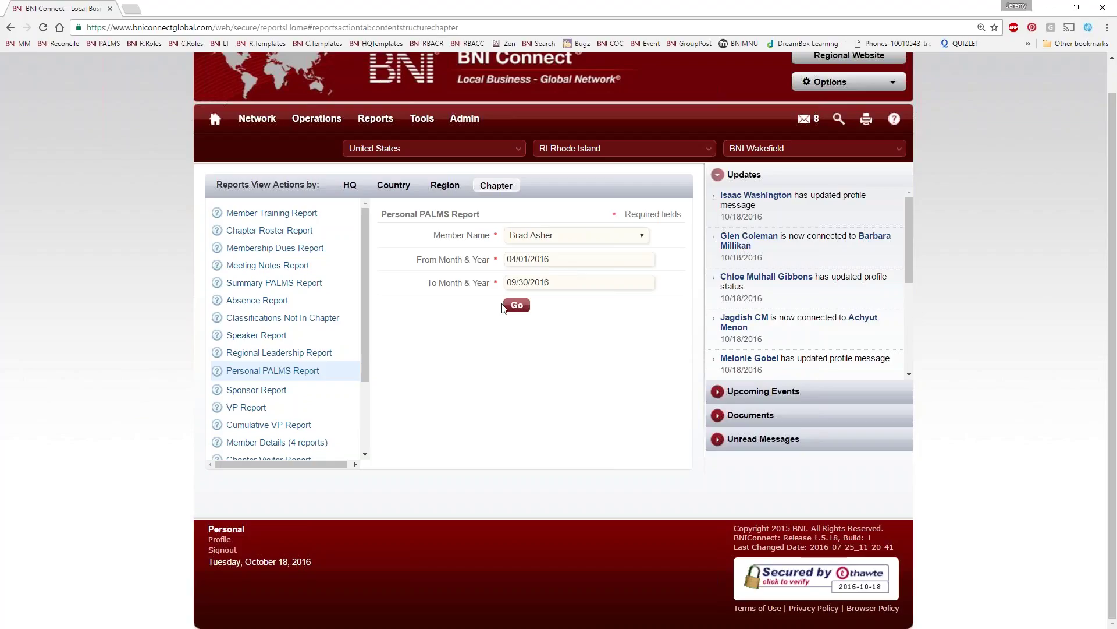
click(575, 235)
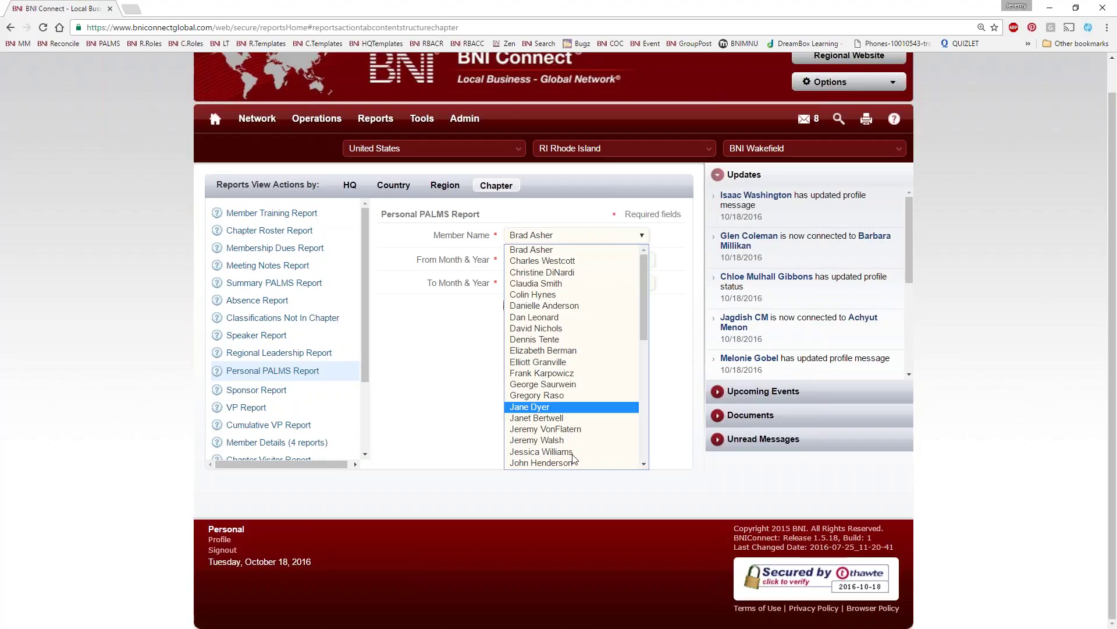
scroll(601, 416, down, 2)
scroll(582, 378, up, 3)
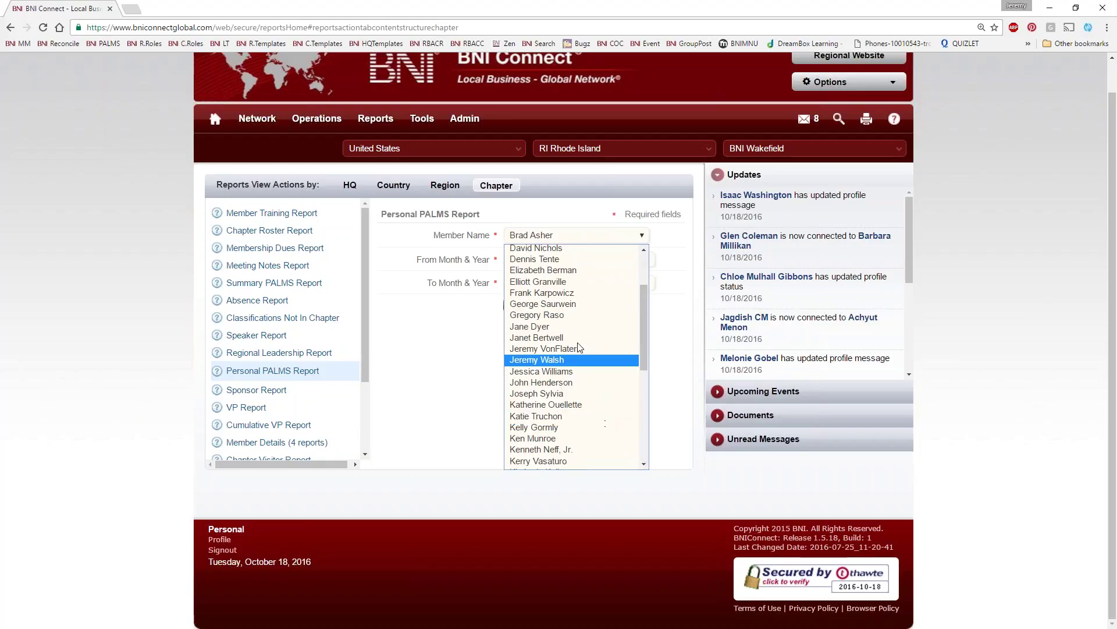
click(532, 341)
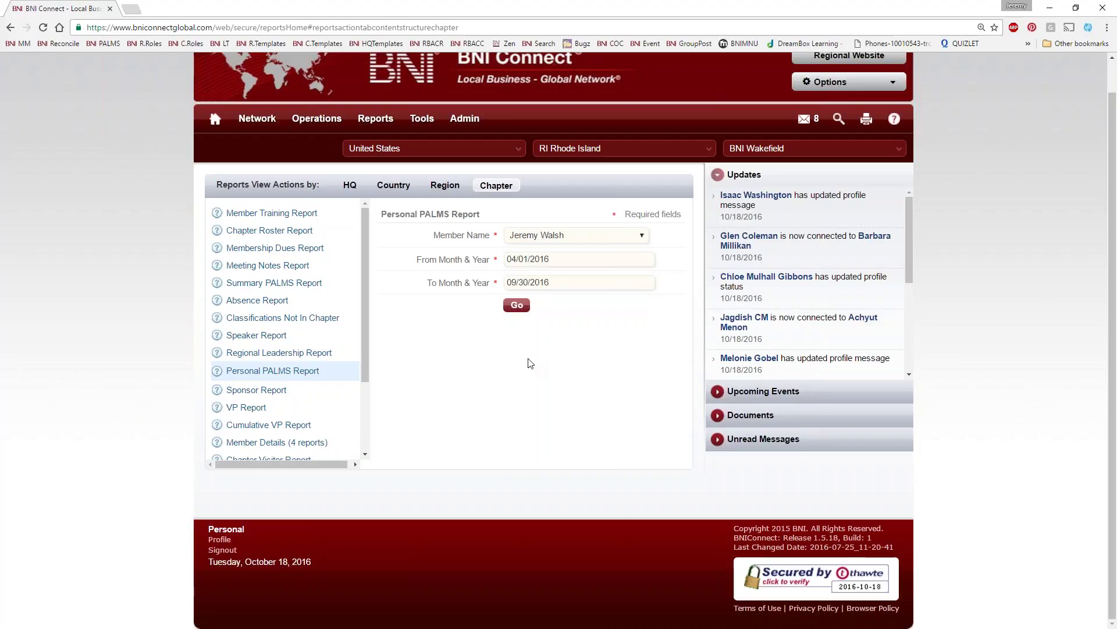
Set the From date to 01/01/2002 and run the report through 09/30/2016
click(568, 258)
click(547, 278)
click(550, 291)
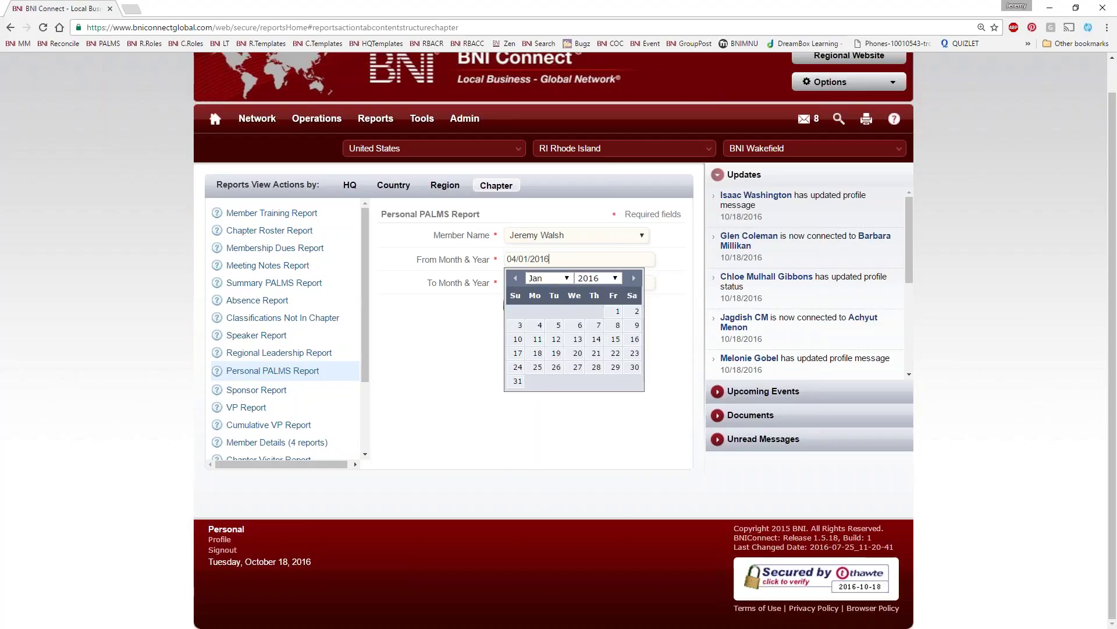
click(619, 312)
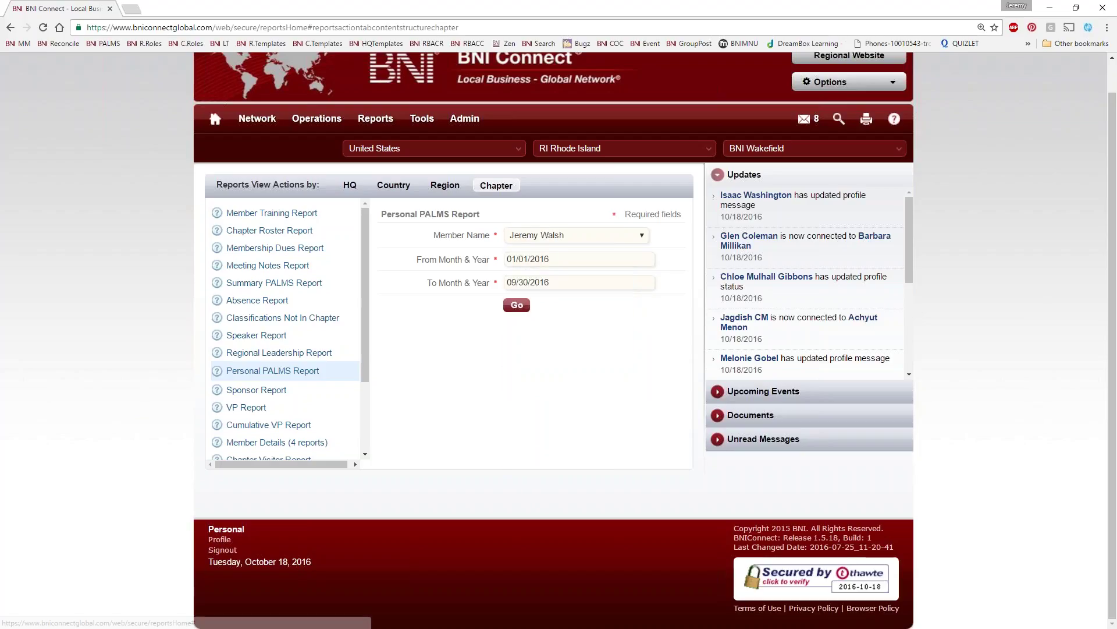
click(556, 261)
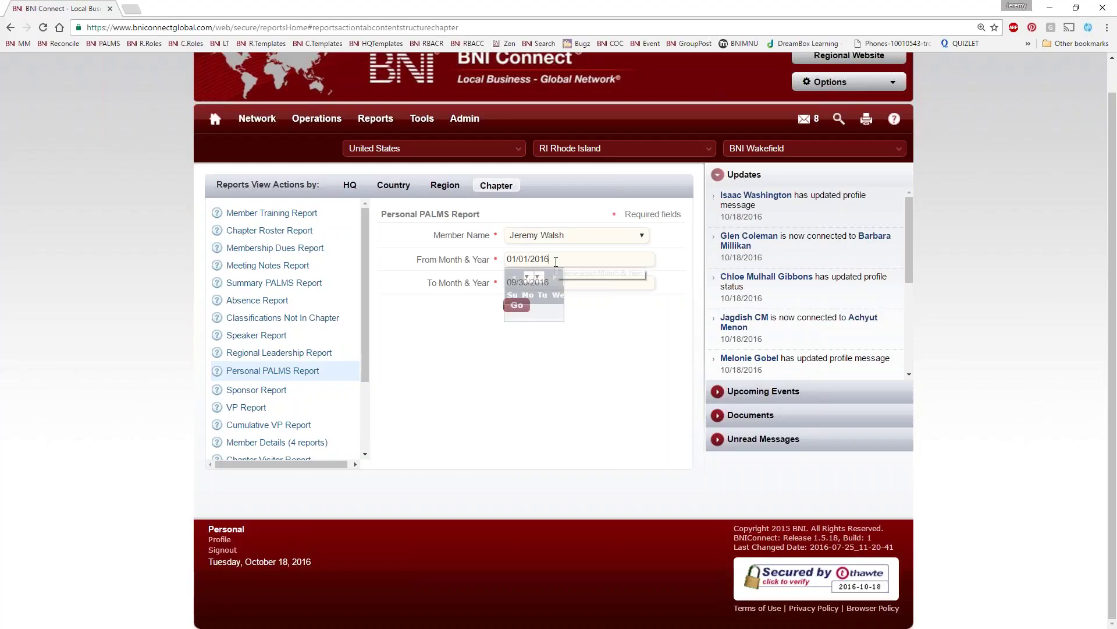
click(598, 277)
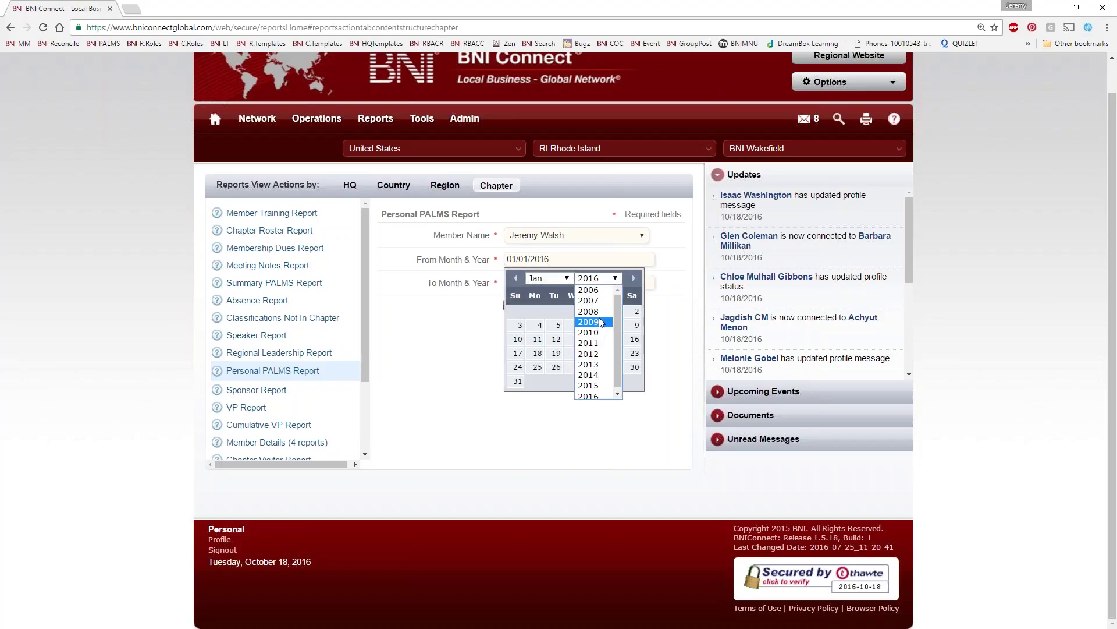
click(594, 289)
click(597, 278)
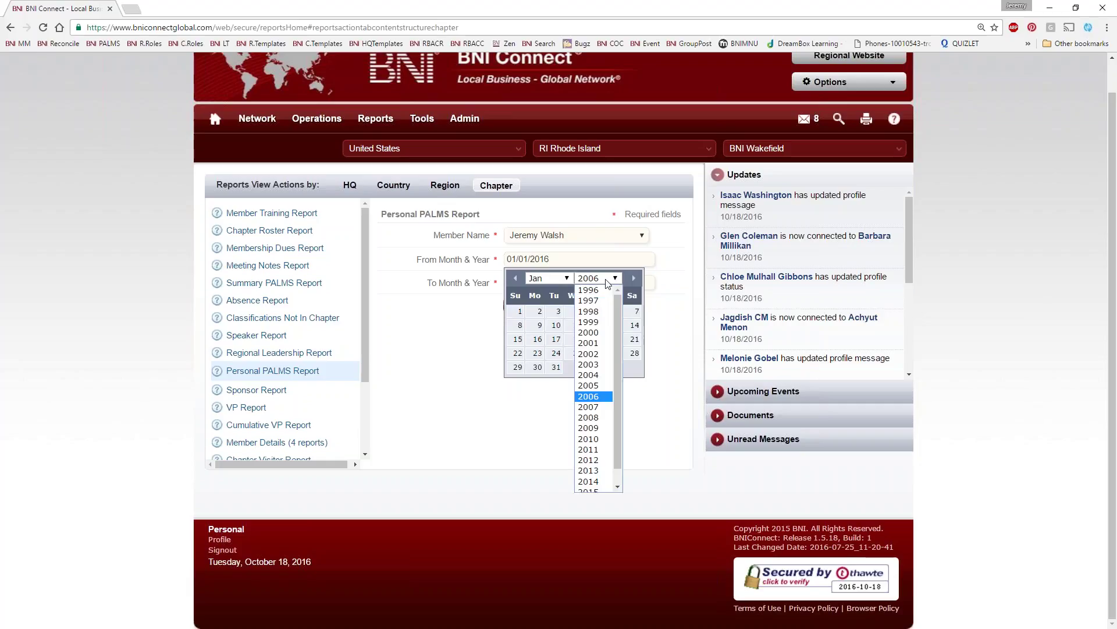
click(588, 353)
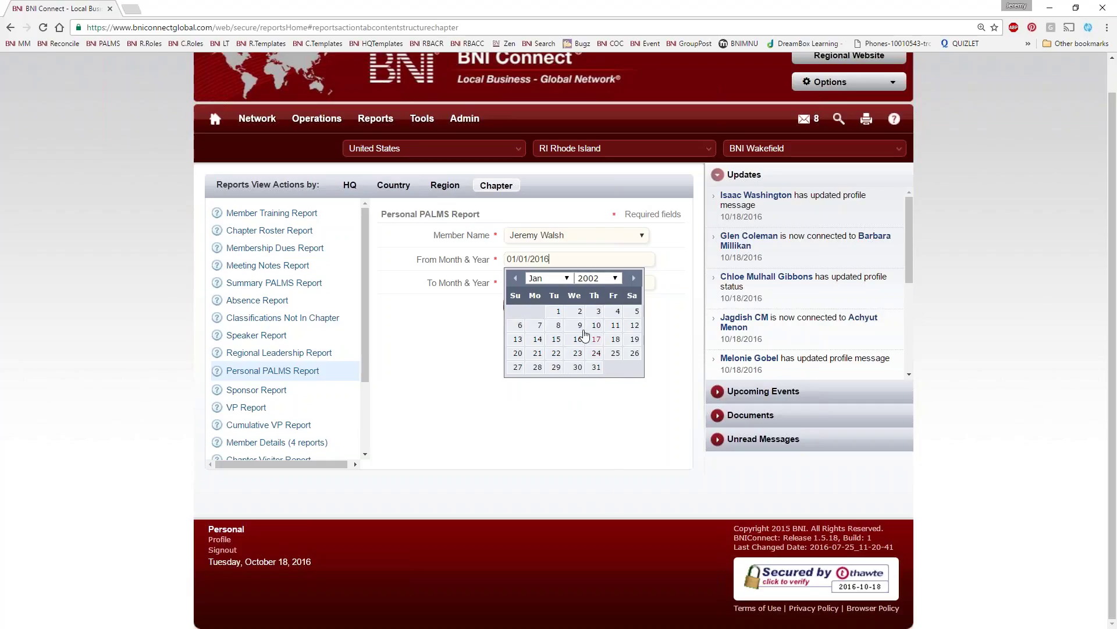
click(557, 314)
click(514, 304)
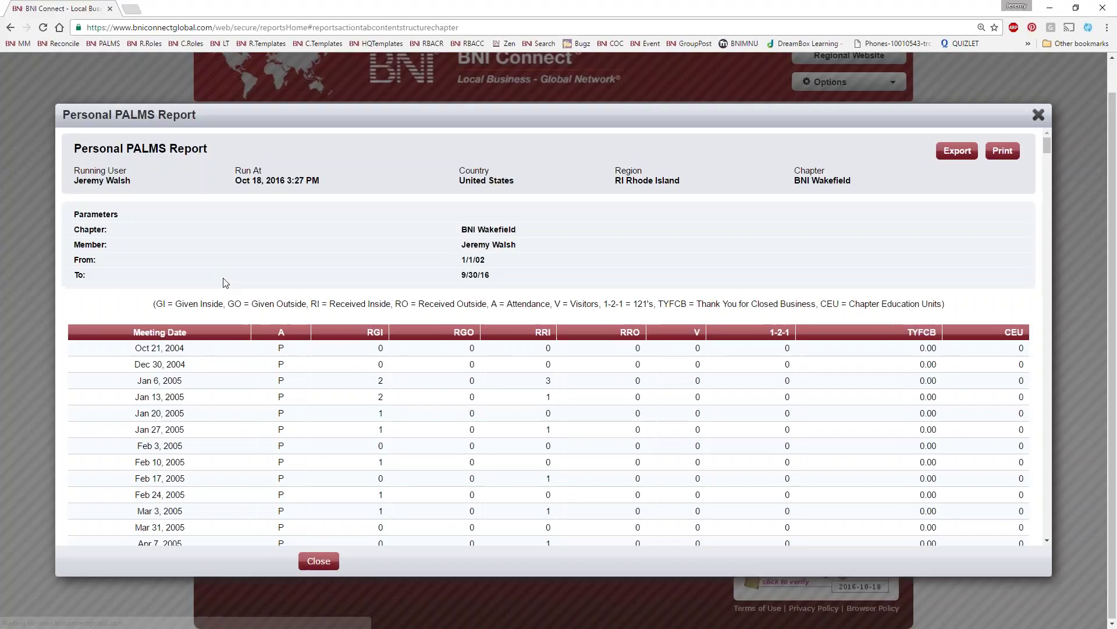
Scroll through the report's meeting rows, totals, sponsored members and training, then close it
scroll(199, 371, down, 1)
scroll(198, 372, down, 2)
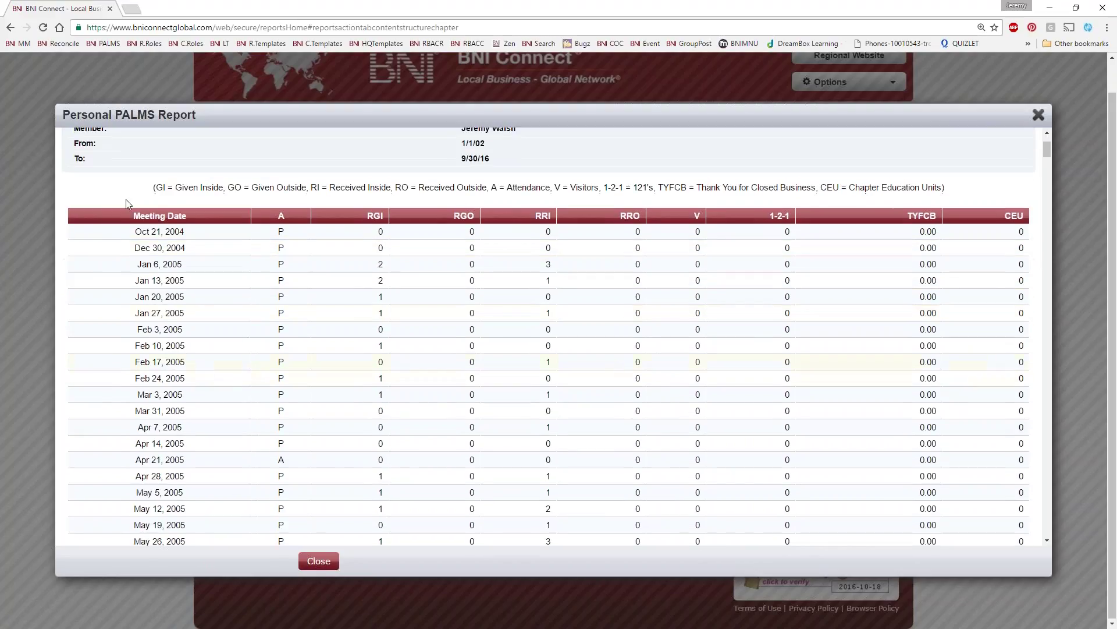
drag(185, 231, 134, 231)
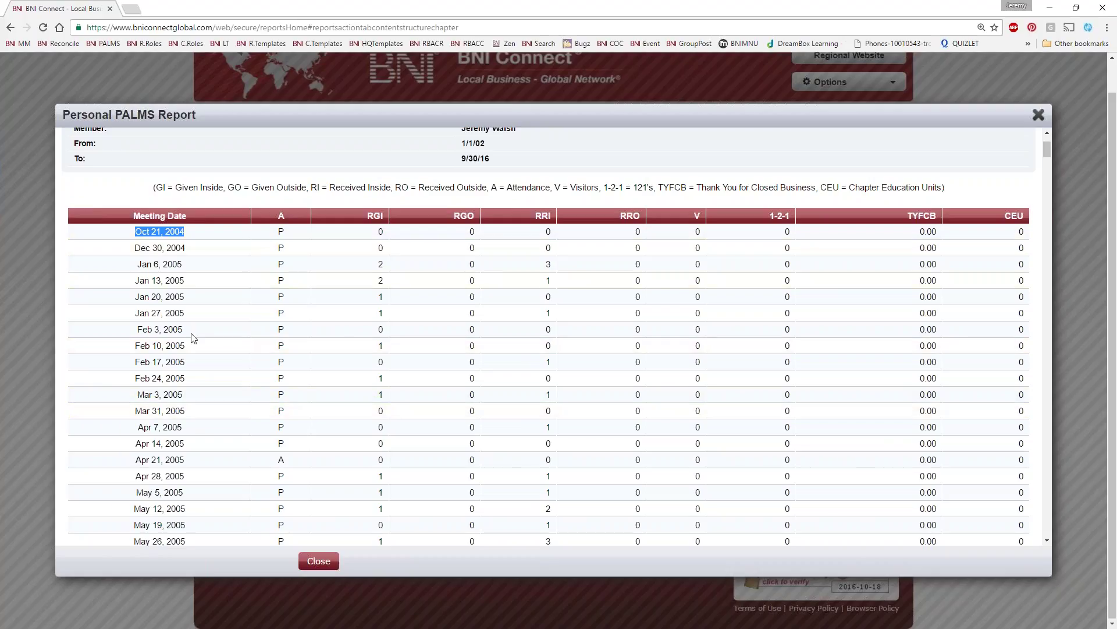
scroll(304, 312, down, 4)
scroll(304, 313, down, 8)
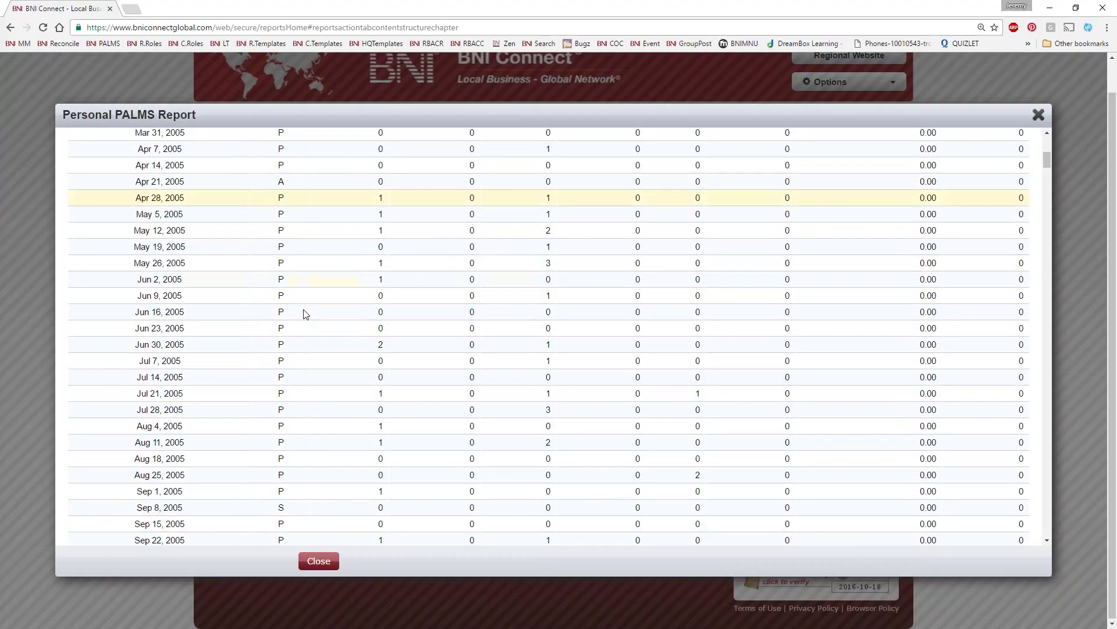
scroll(414, 319, down, 10)
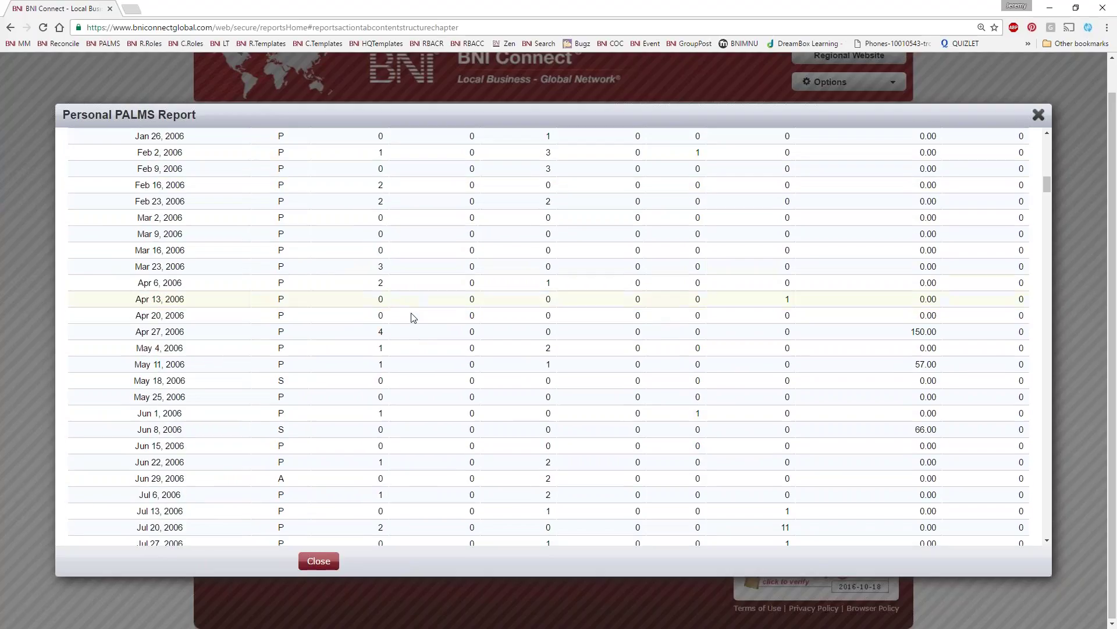
scroll(412, 324, down, 10)
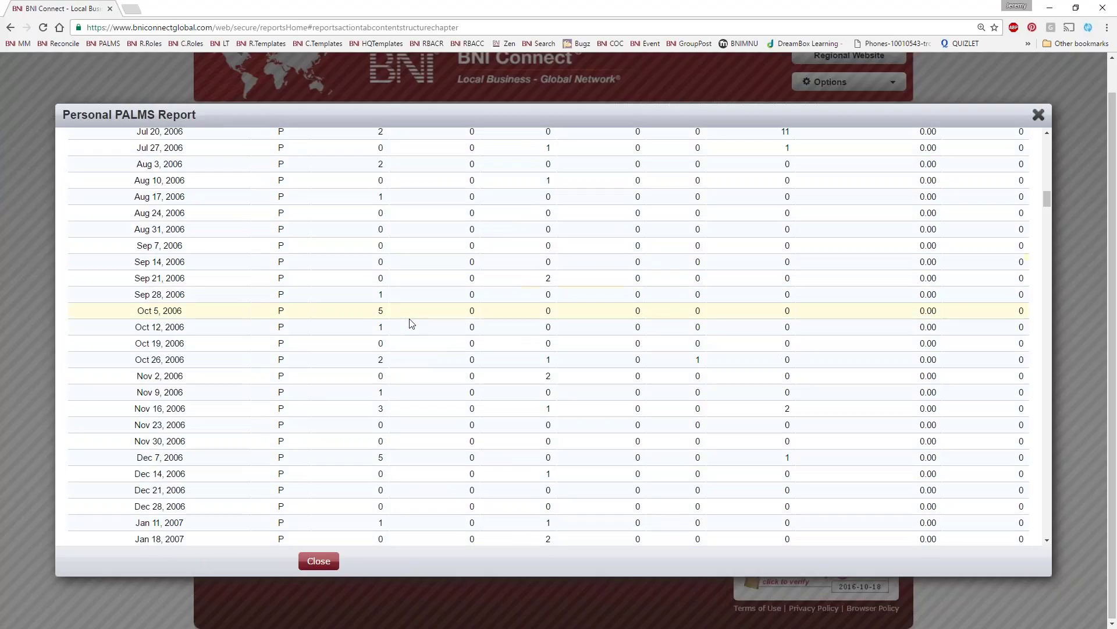
scroll(411, 326, down, 20)
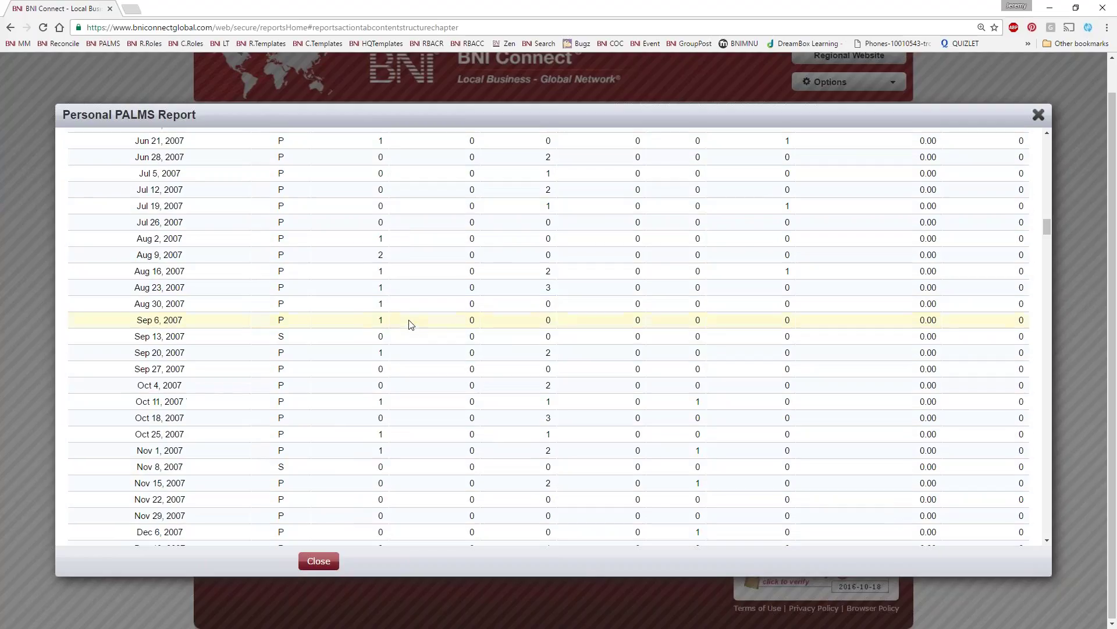
scroll(411, 324, down, 20)
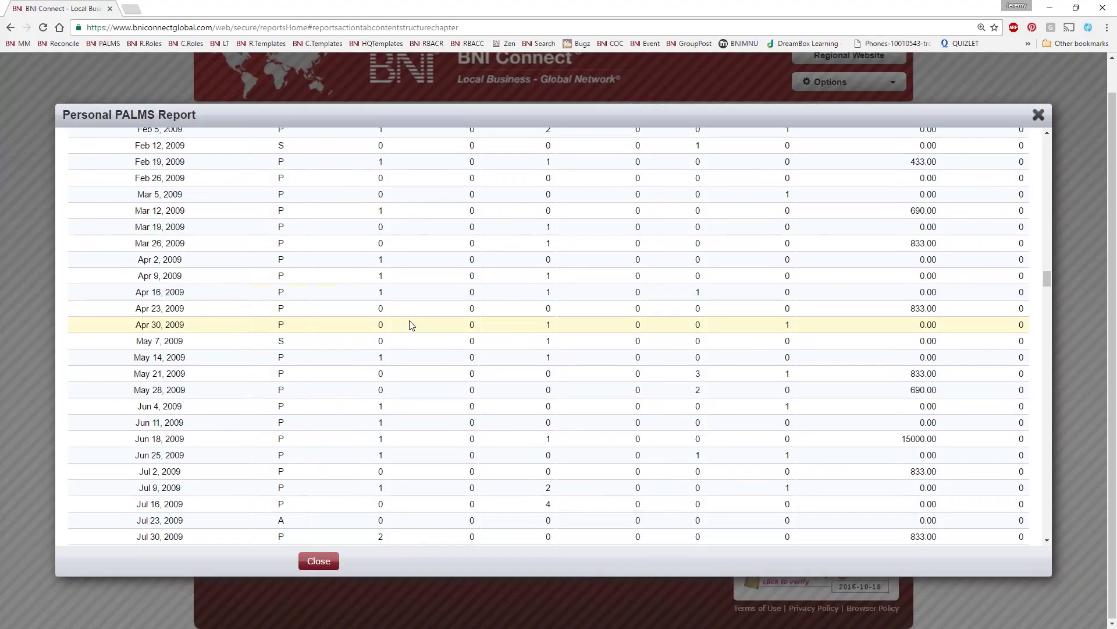
scroll(411, 324, down, 20)
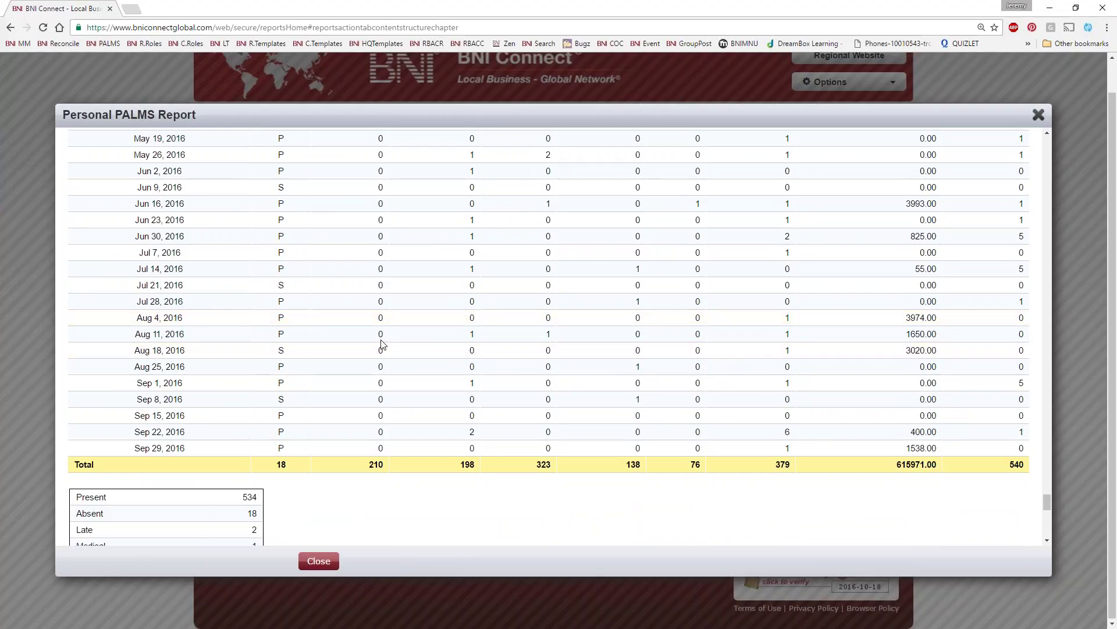
scroll(379, 332, down, 4)
scroll(310, 345, down, 2)
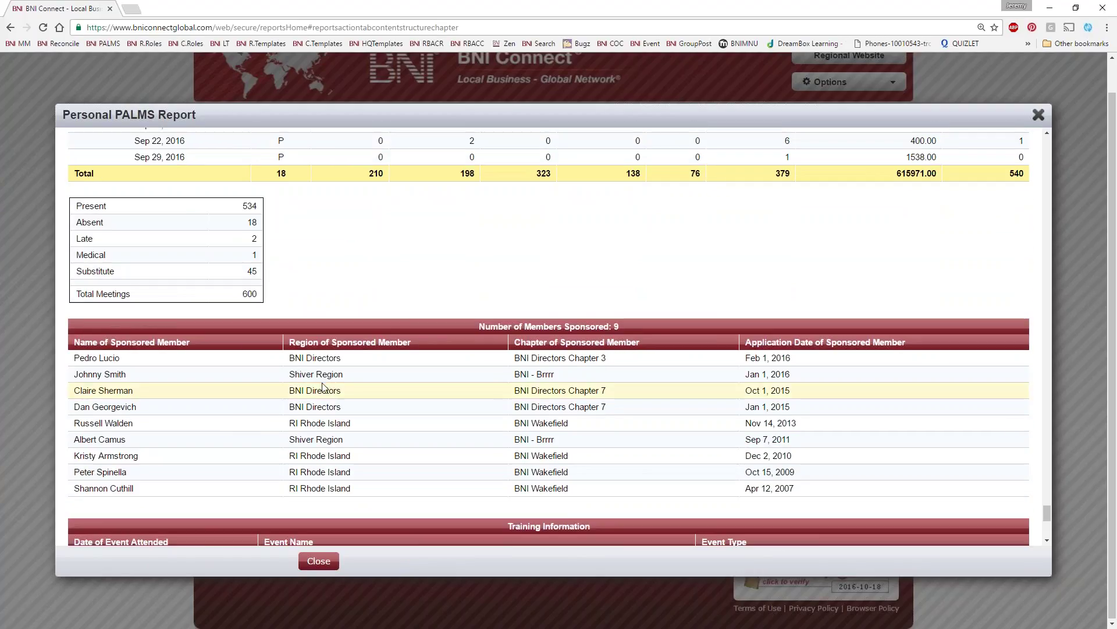
scroll(323, 388, down, 6)
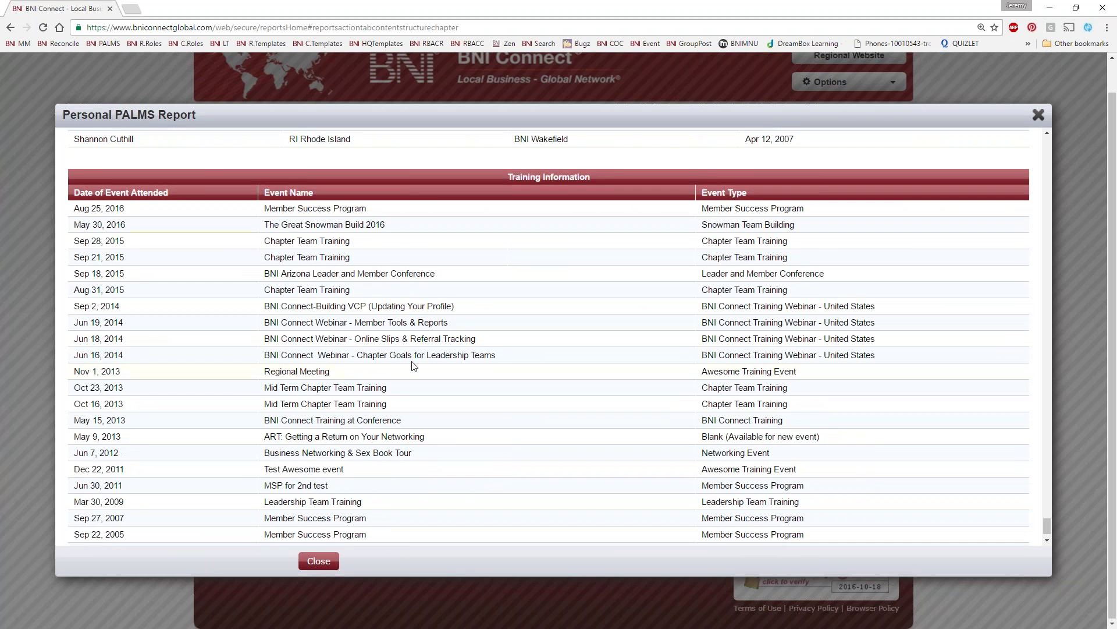
scroll(383, 319, down, 1)
scroll(407, 349, up, 20)
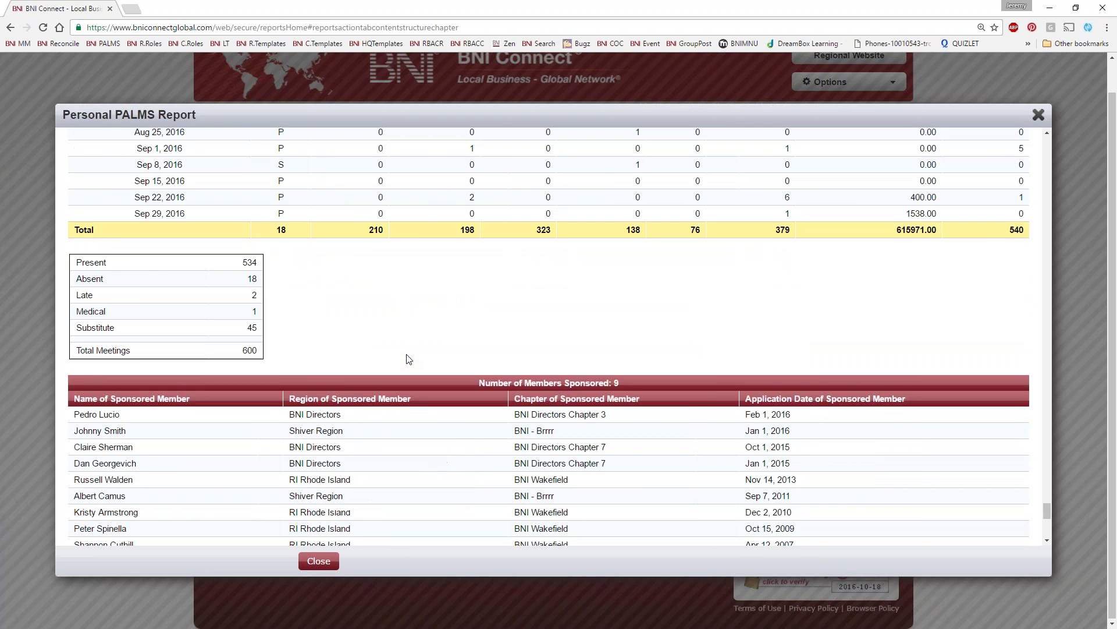
scroll(400, 340, up, 20)
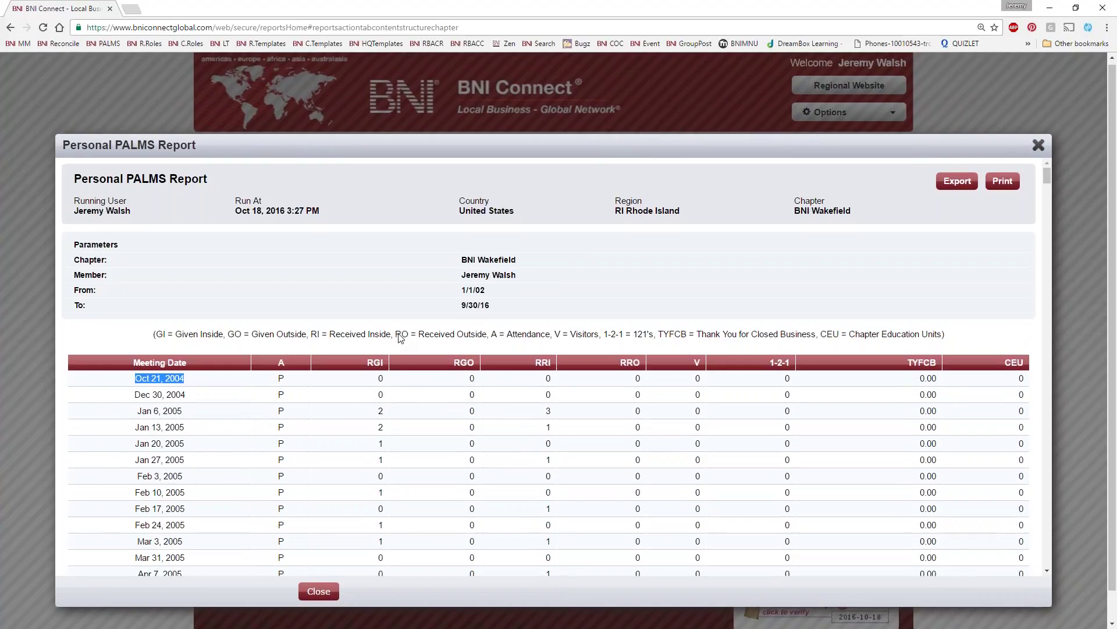
click(1039, 148)
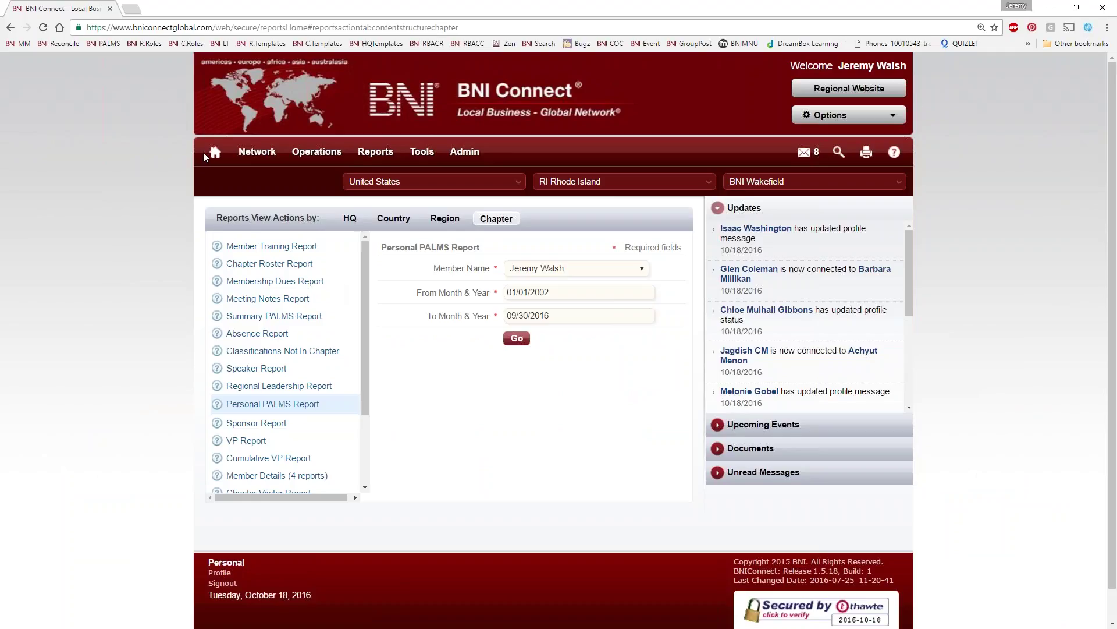
Return home, view the My Network overview, then show the Chapter section's report links
click(213, 152)
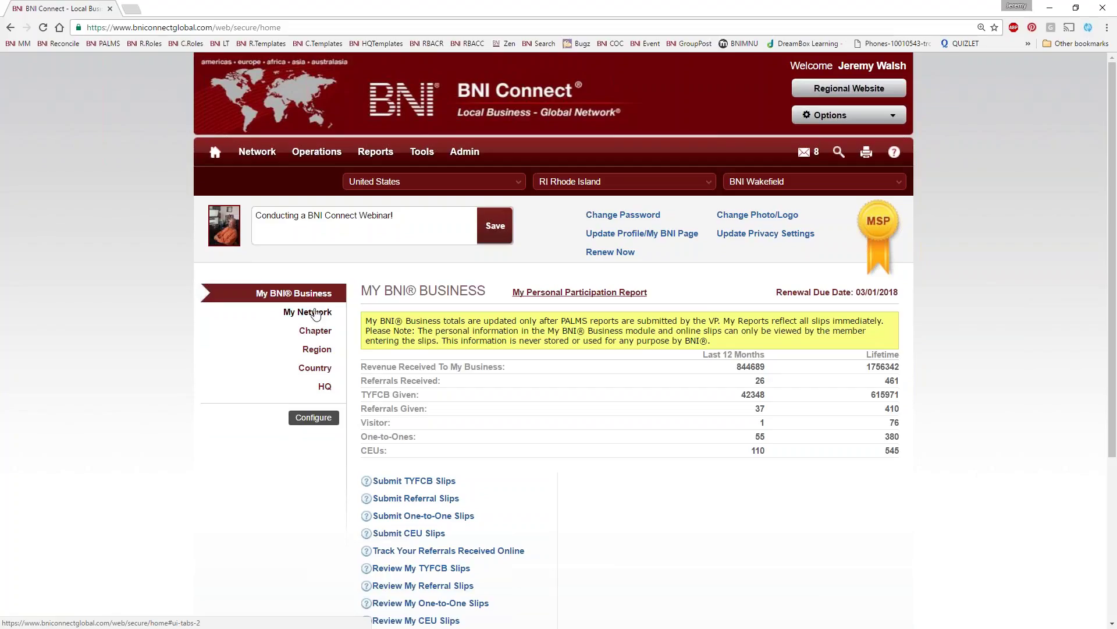
click(246, 309)
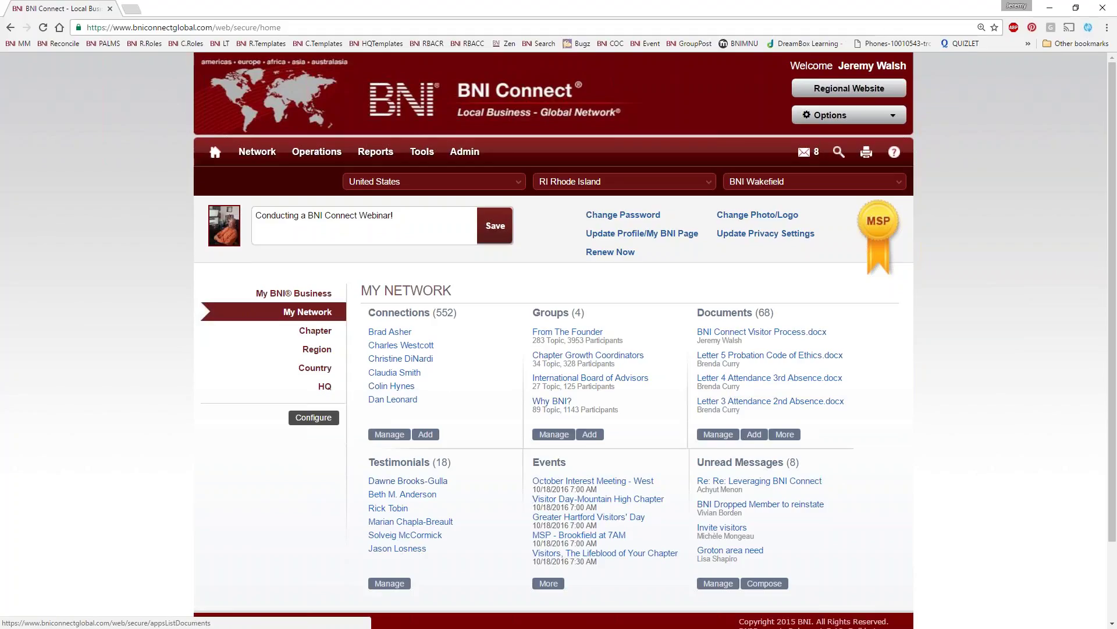
drag(795, 320, 685, 310)
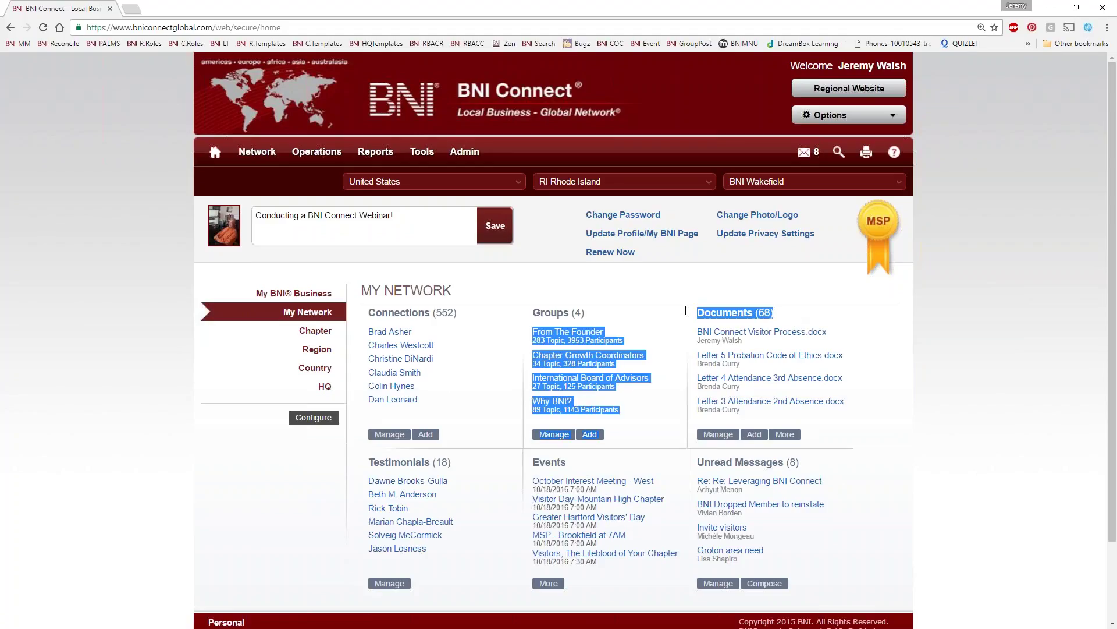
click(692, 395)
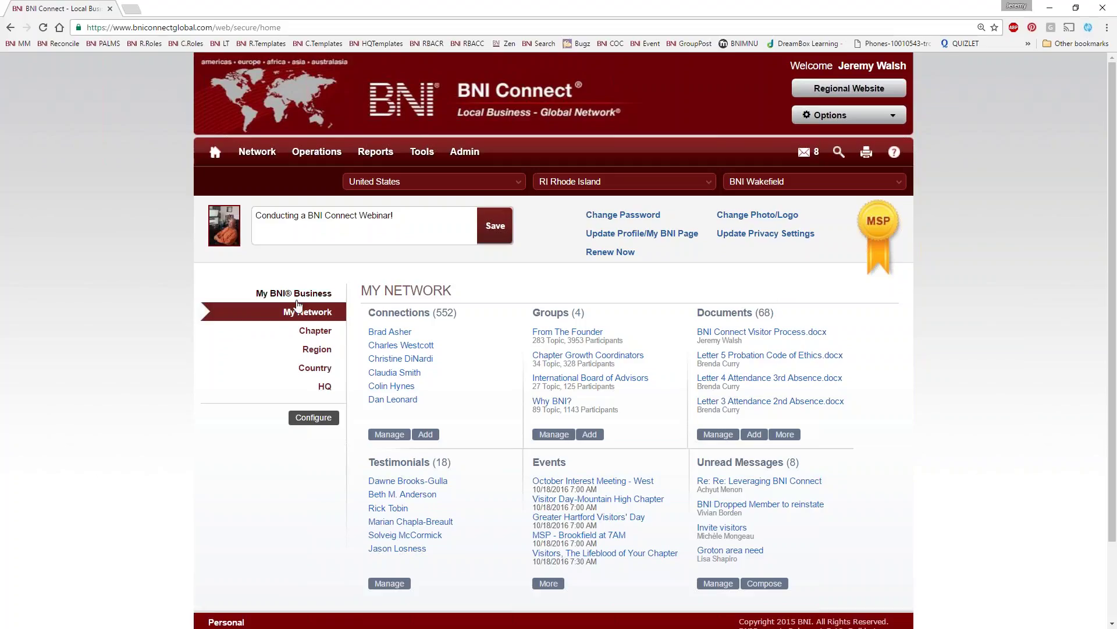
click(311, 333)
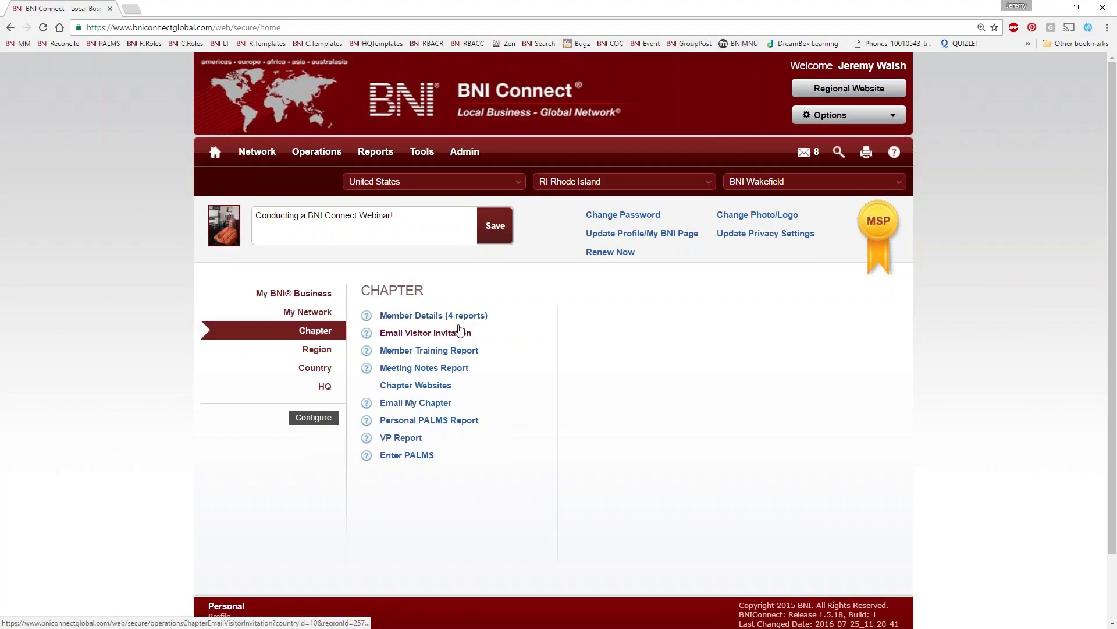
Add PALMS Attendance Report, Chapter Roster Report and Register a Prospective Visitor to the quick links
click(313, 419)
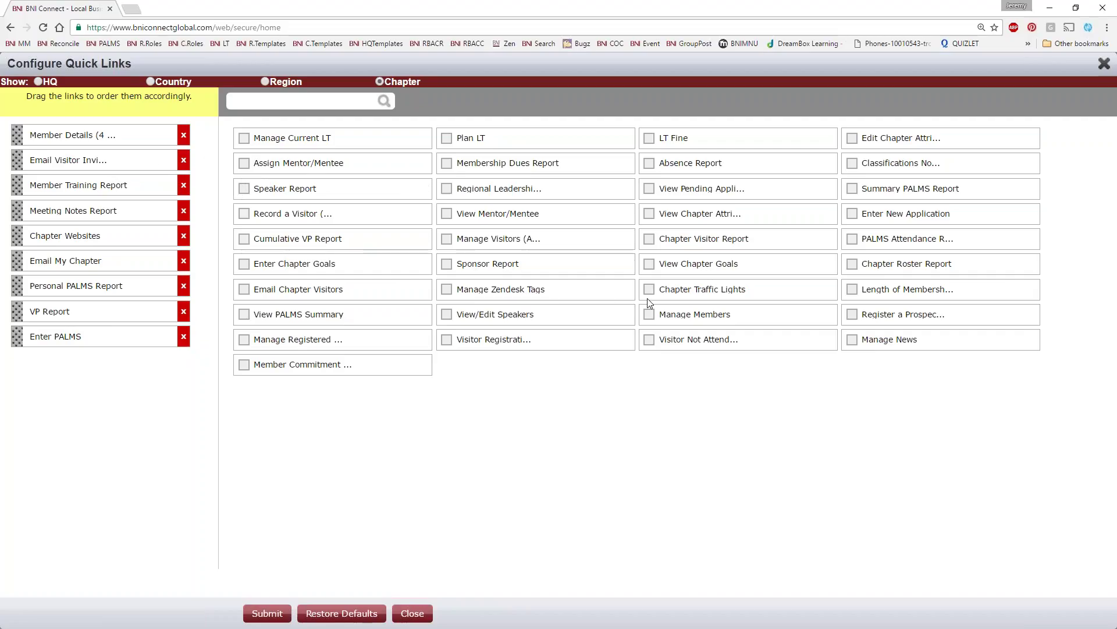
click(852, 239)
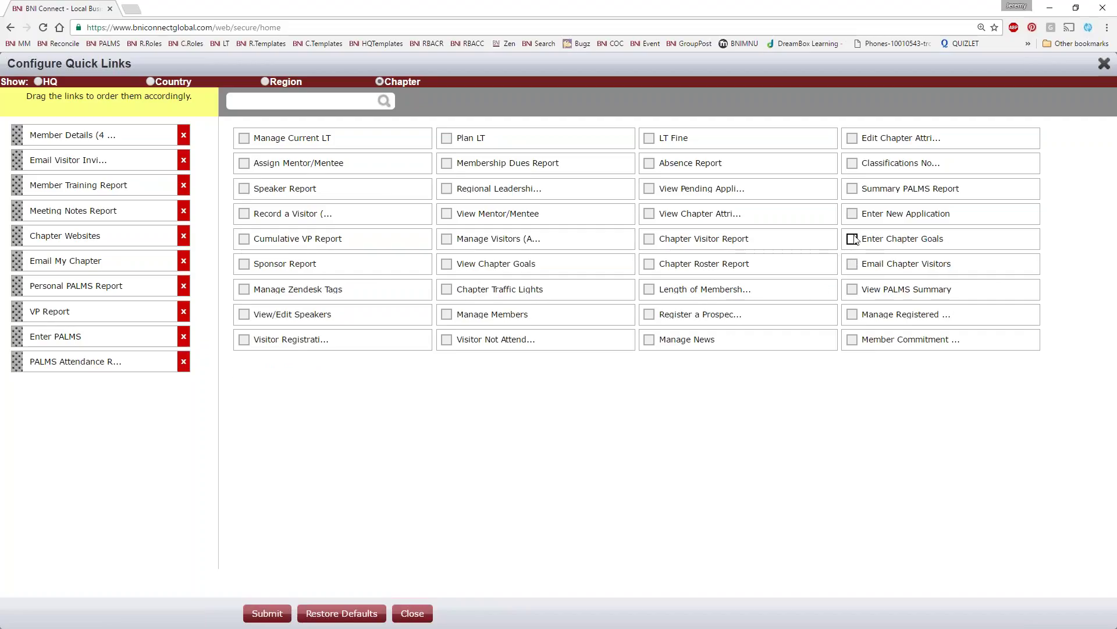
click(649, 264)
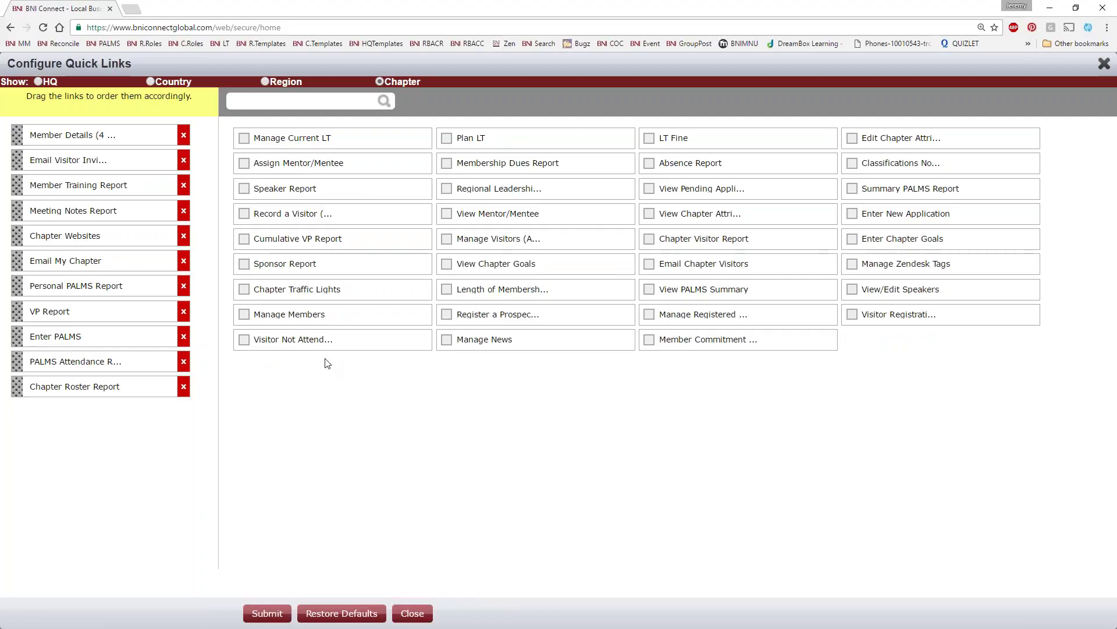
click(446, 315)
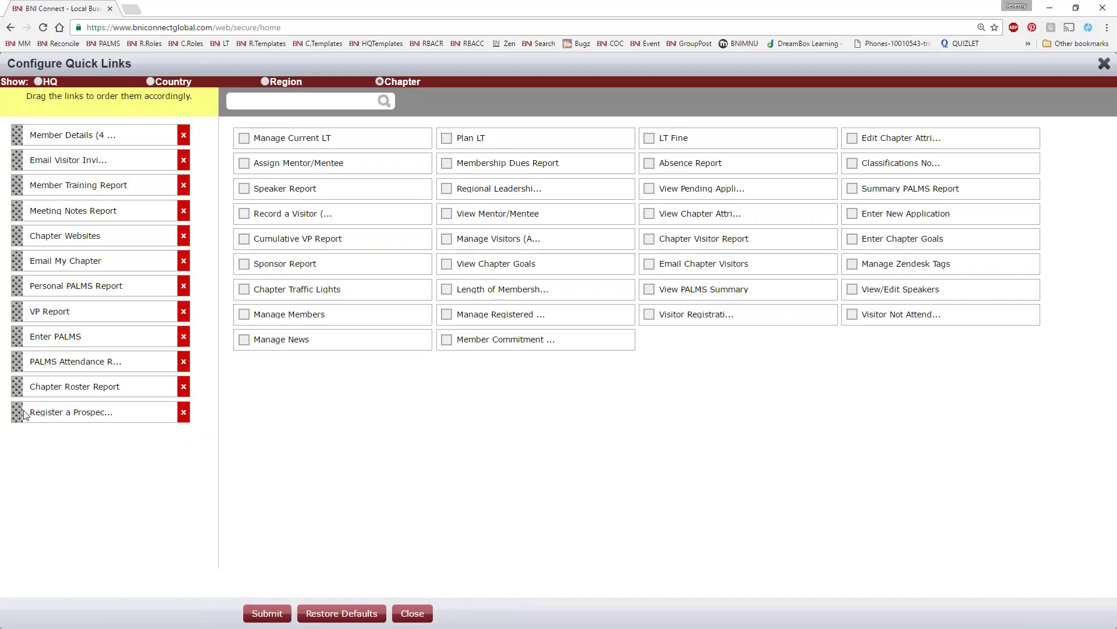
Move Email Visitor Invitation and Register a Prospective Visitor to the top and save
drag(24, 415, 13, 133)
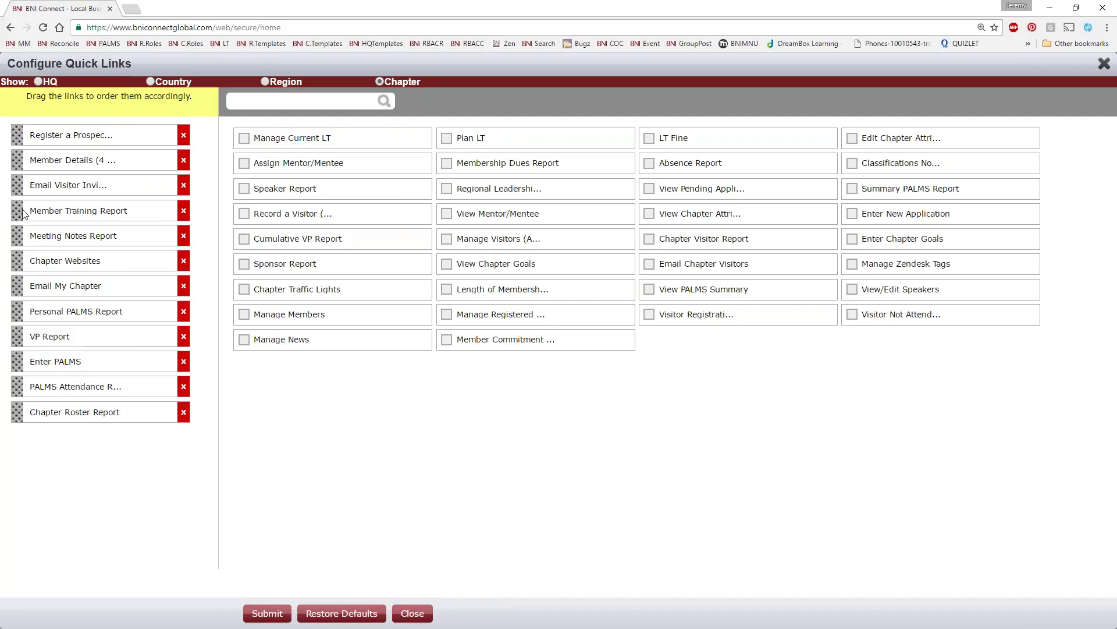
drag(25, 188, 25, 134)
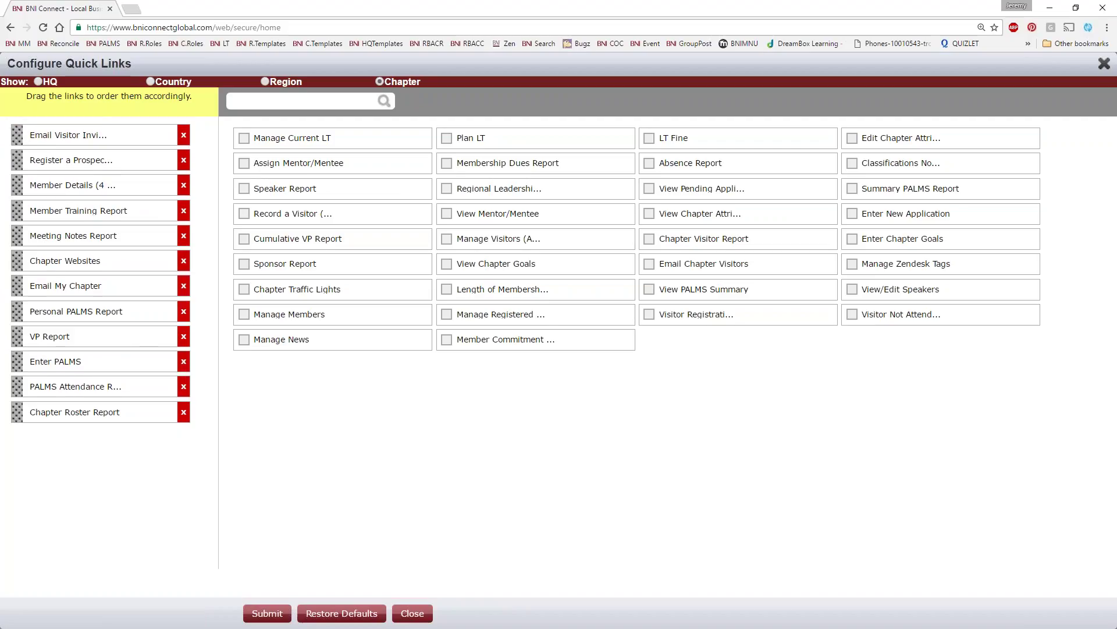
click(271, 614)
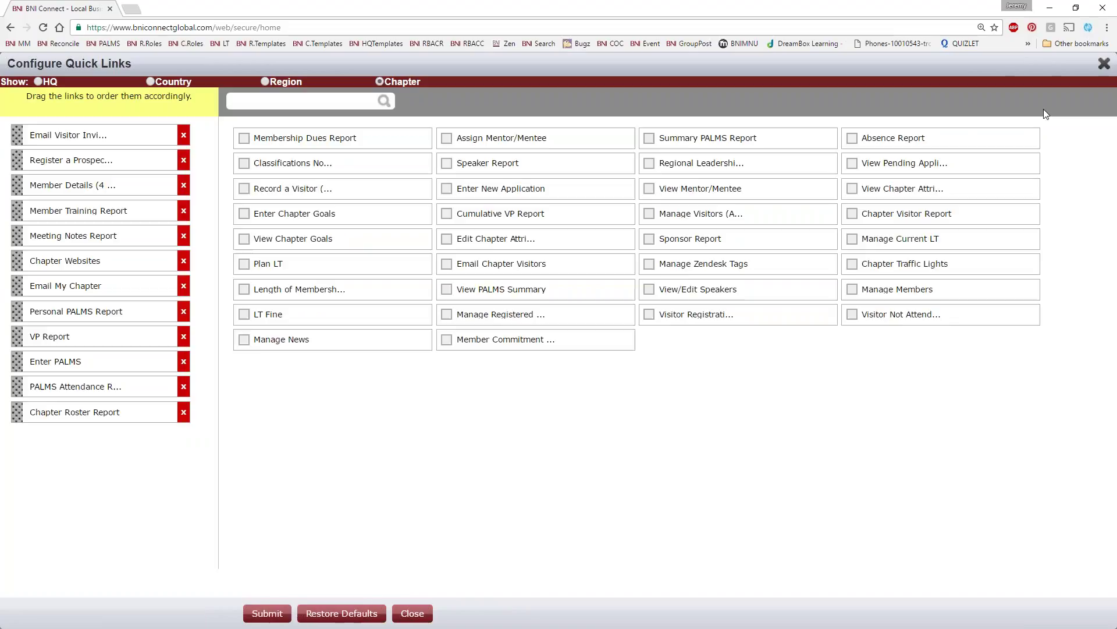
click(1104, 63)
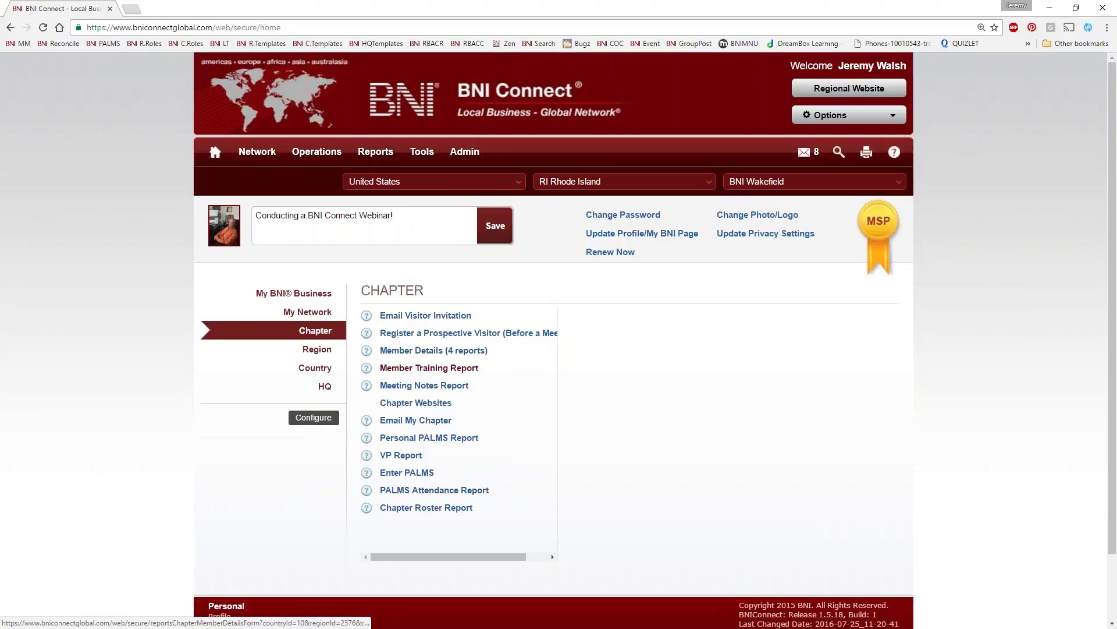
View My BNI Business, open Email Visitor Invitation from the Chapter links, then return home
click(307, 295)
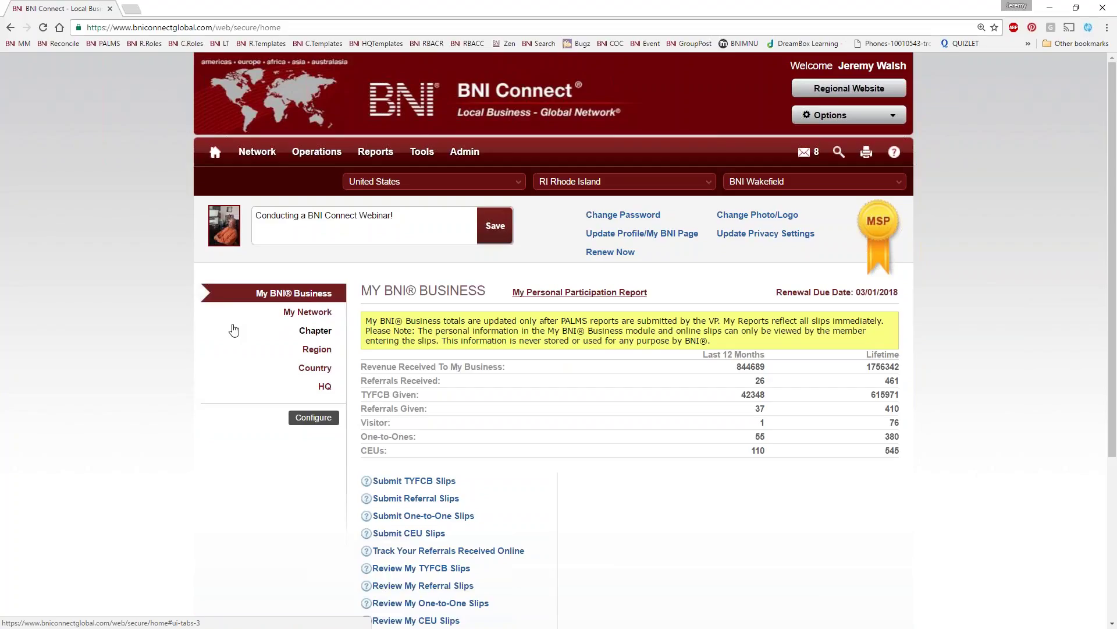
click(337, 334)
click(430, 316)
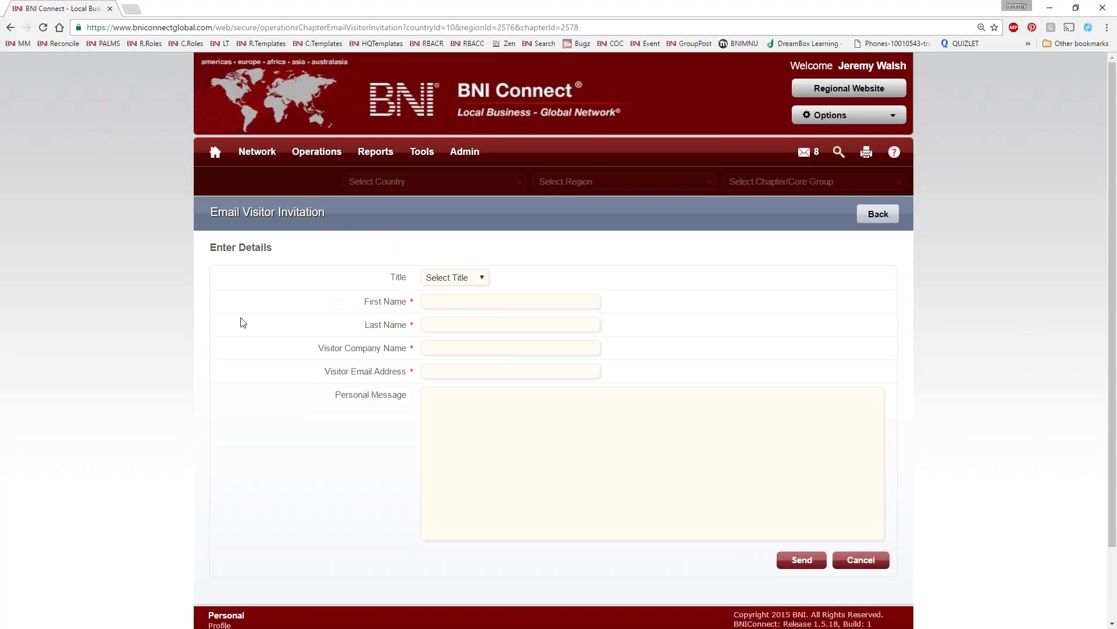
click(217, 153)
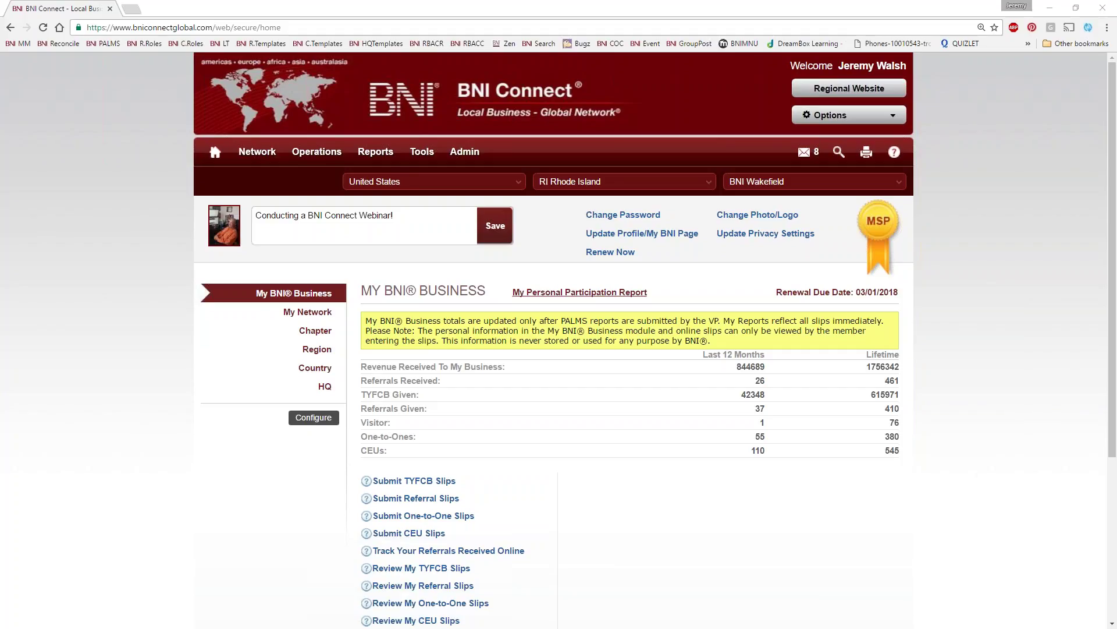
Open the support site's Live & Recorded Webinars category and read the Upcoming Webinars article
click(894, 153)
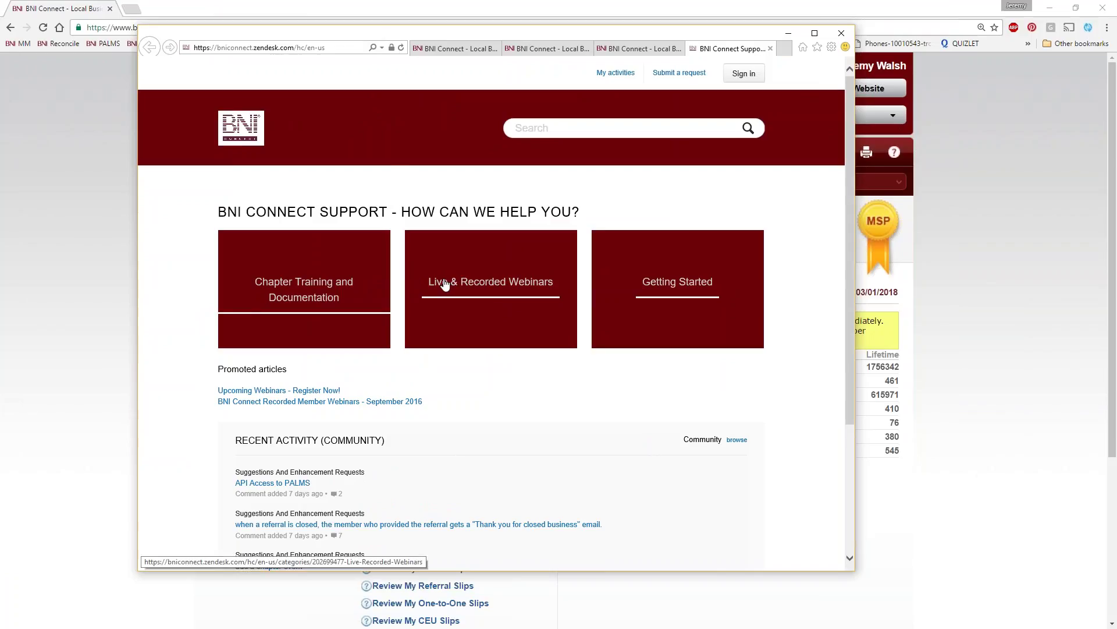
click(520, 283)
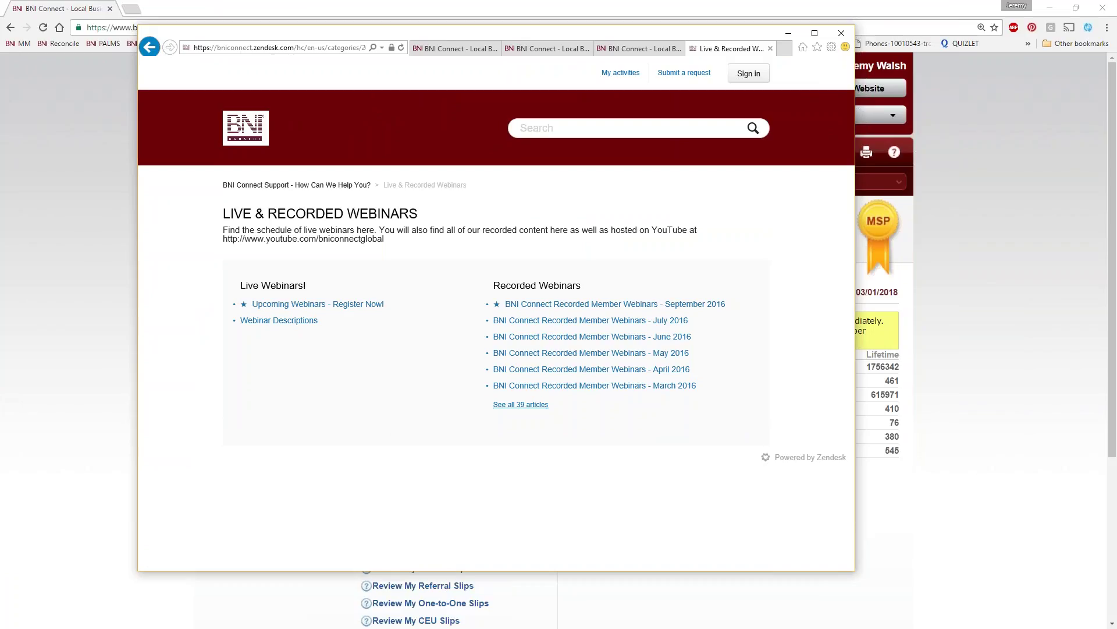
click(269, 305)
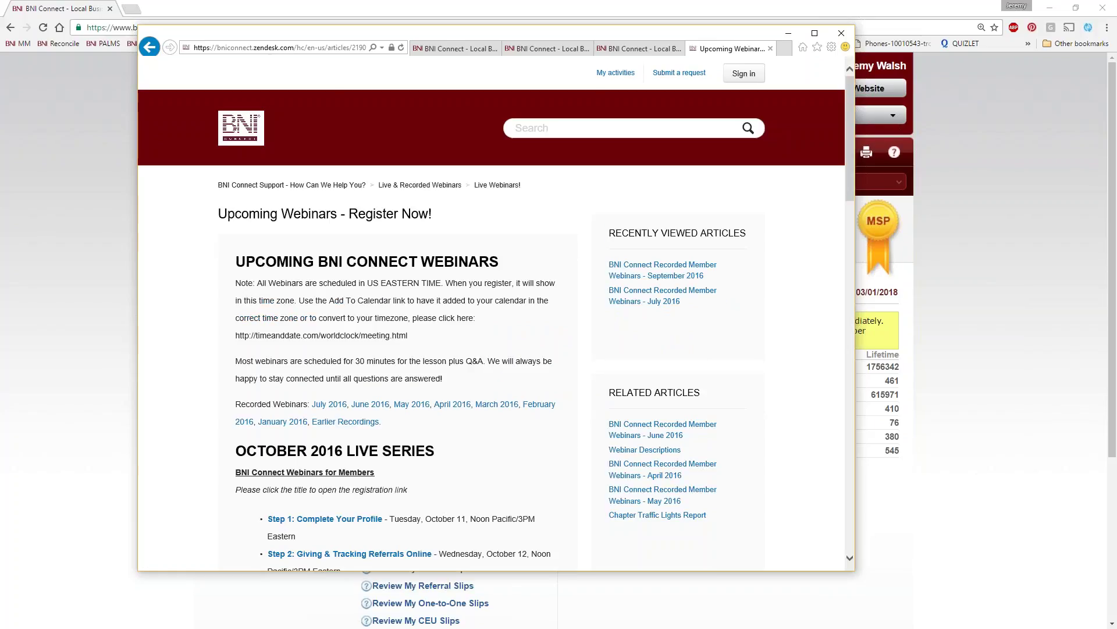
scroll(294, 354, down, 5)
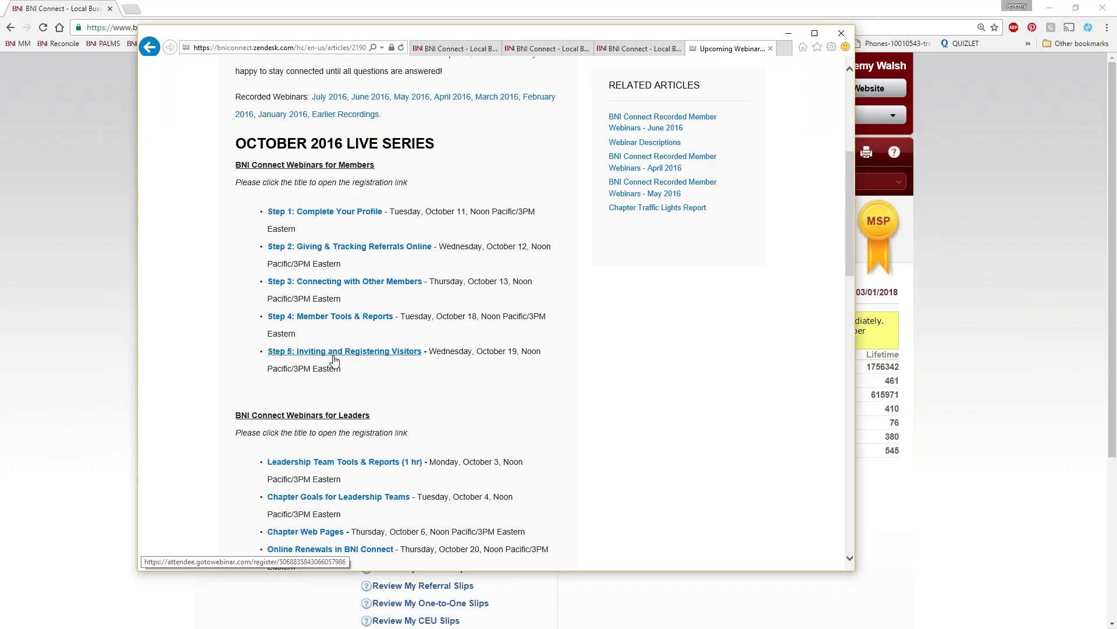
scroll(334, 361, down, 1)
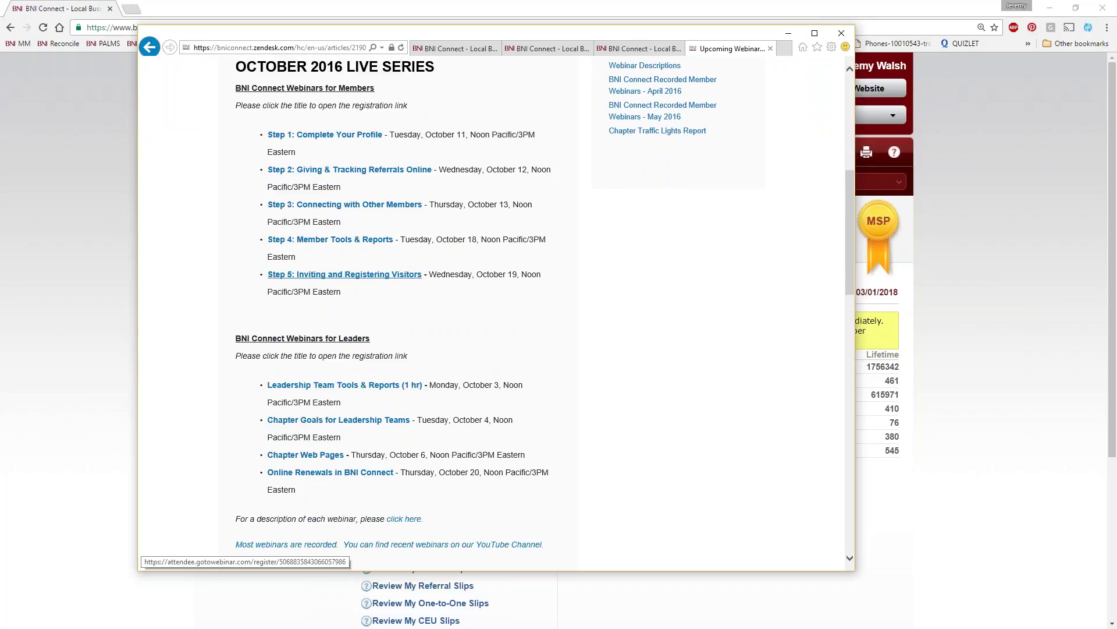
scroll(388, 285, up, 4)
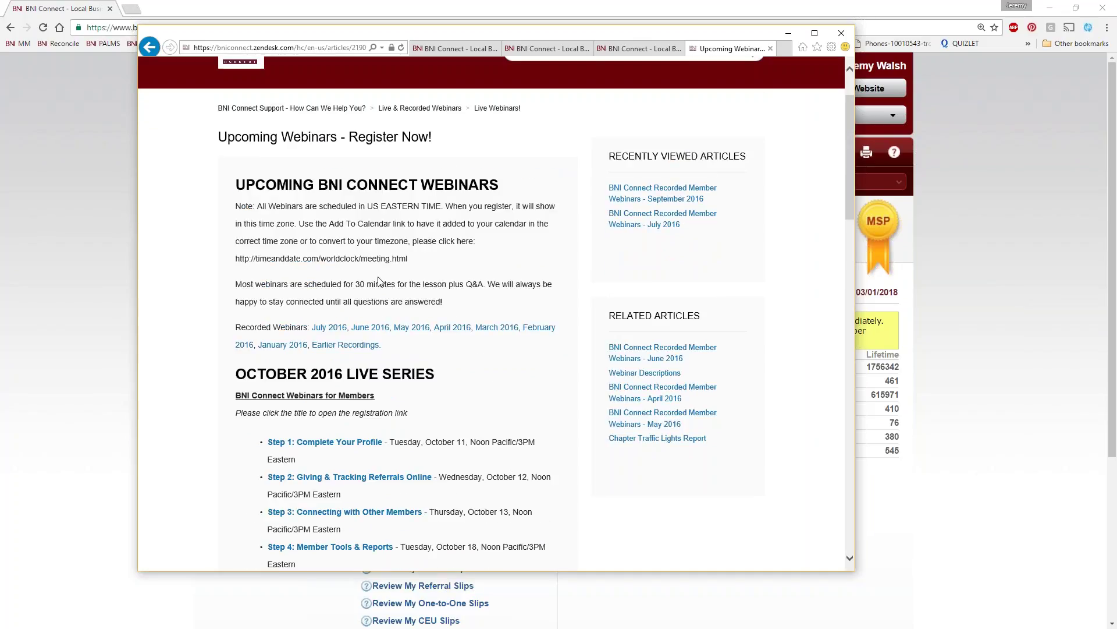
scroll(446, 310, down, 4)
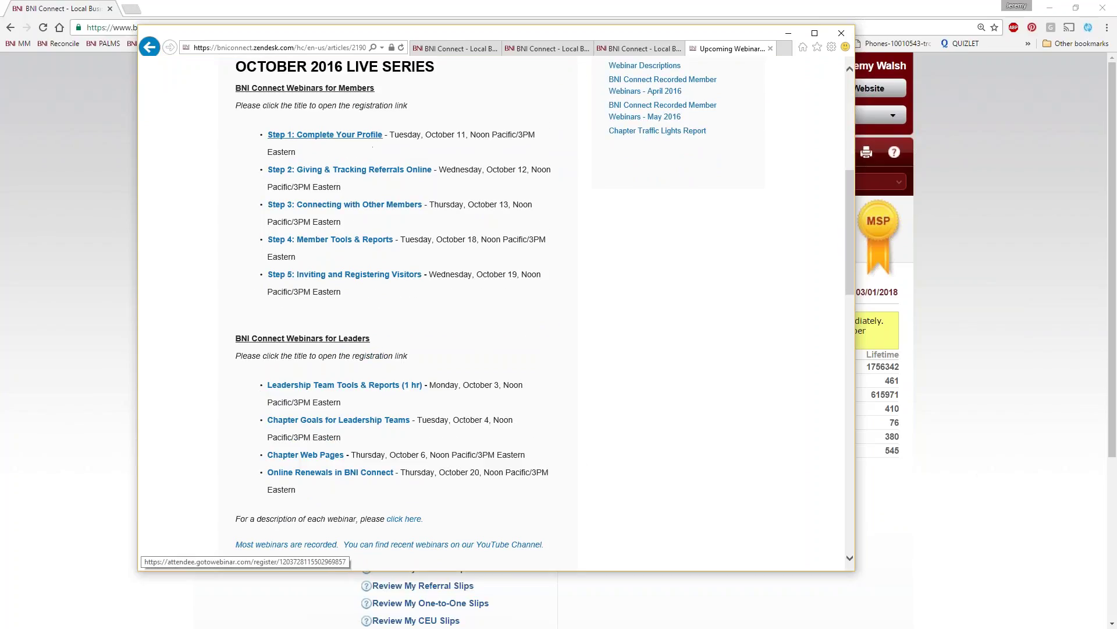
scroll(564, 448, up, 1)
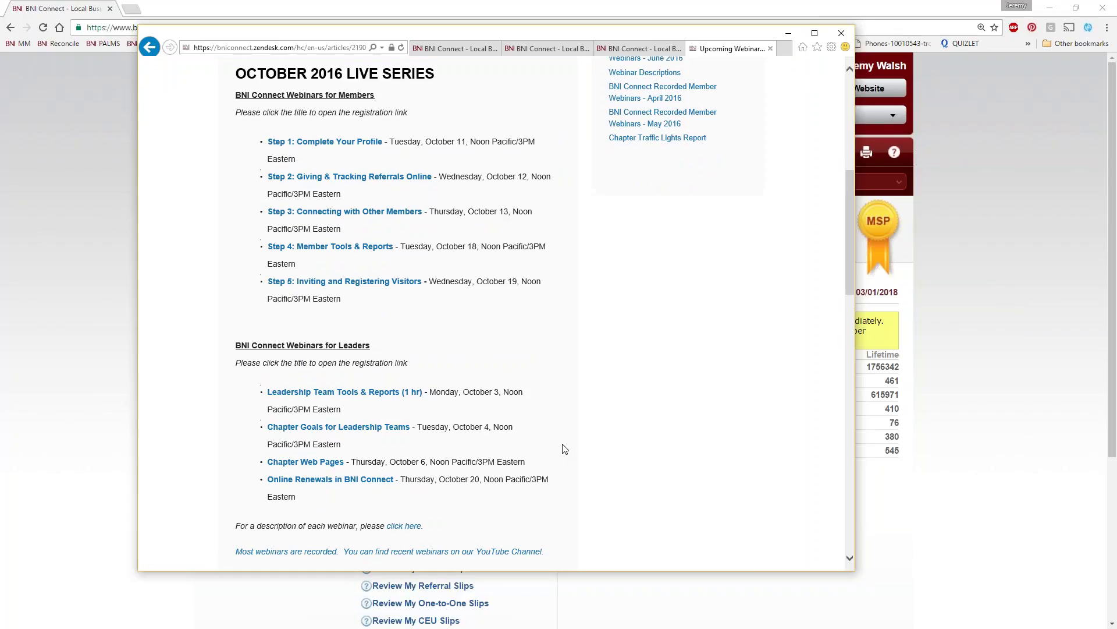
scroll(564, 448, up, 4)
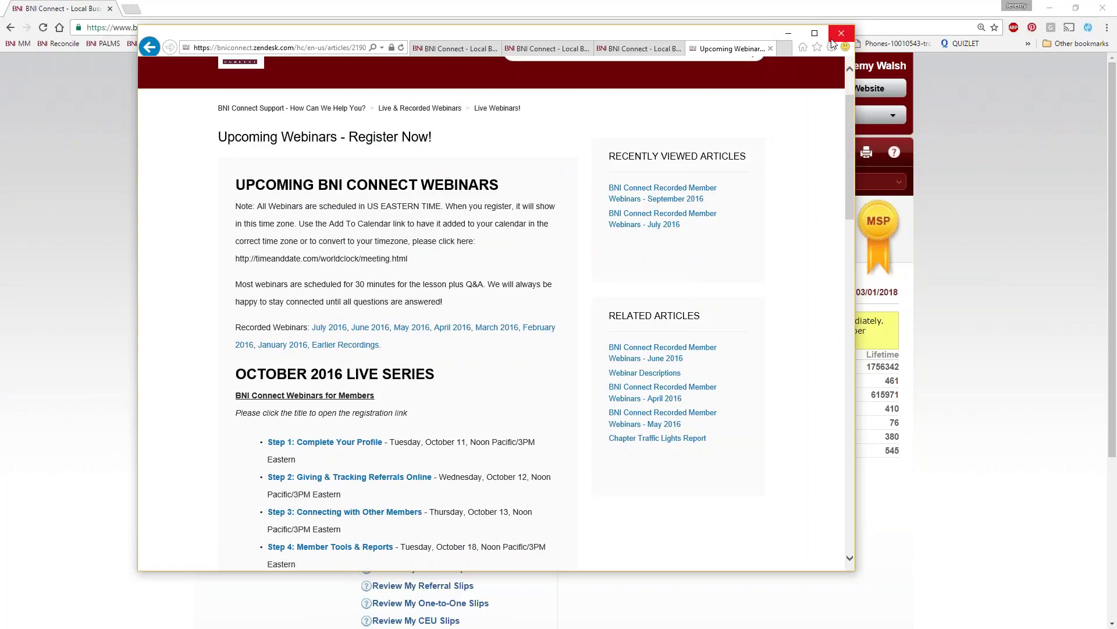
scroll(370, 175, up, 1)
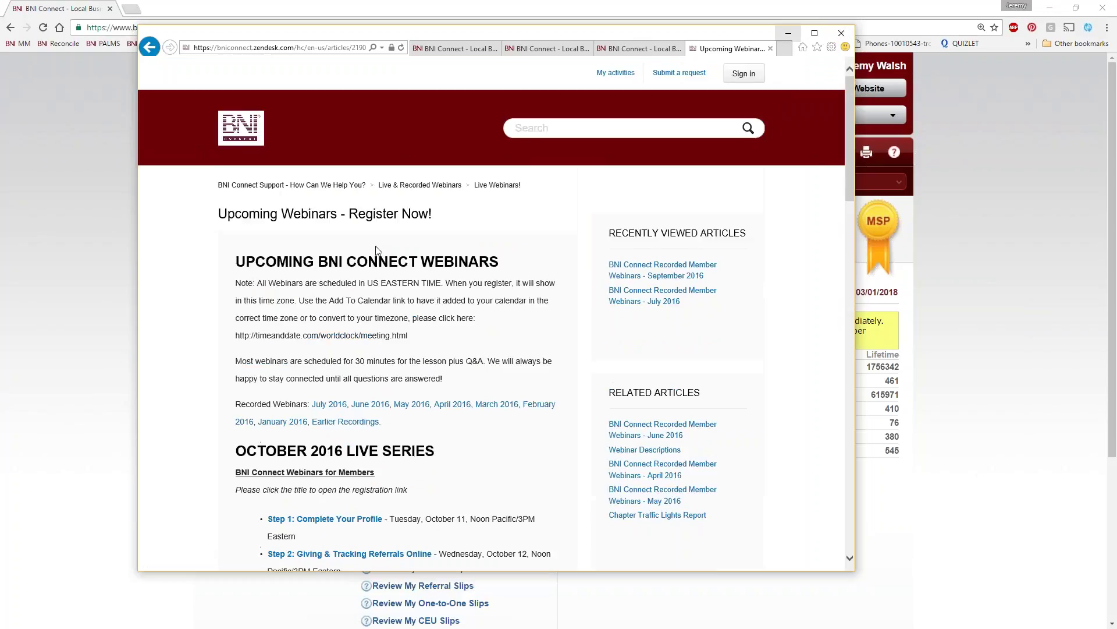
Go back to Live & Recorded Webinars and open the September 2016 recorded webinars
click(434, 186)
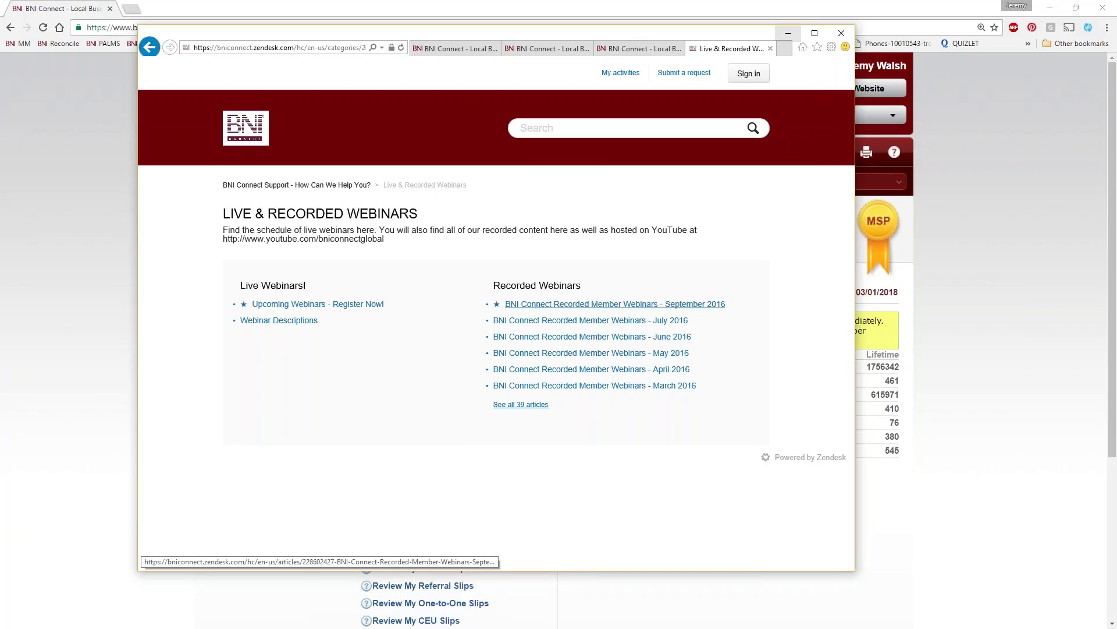
click(584, 305)
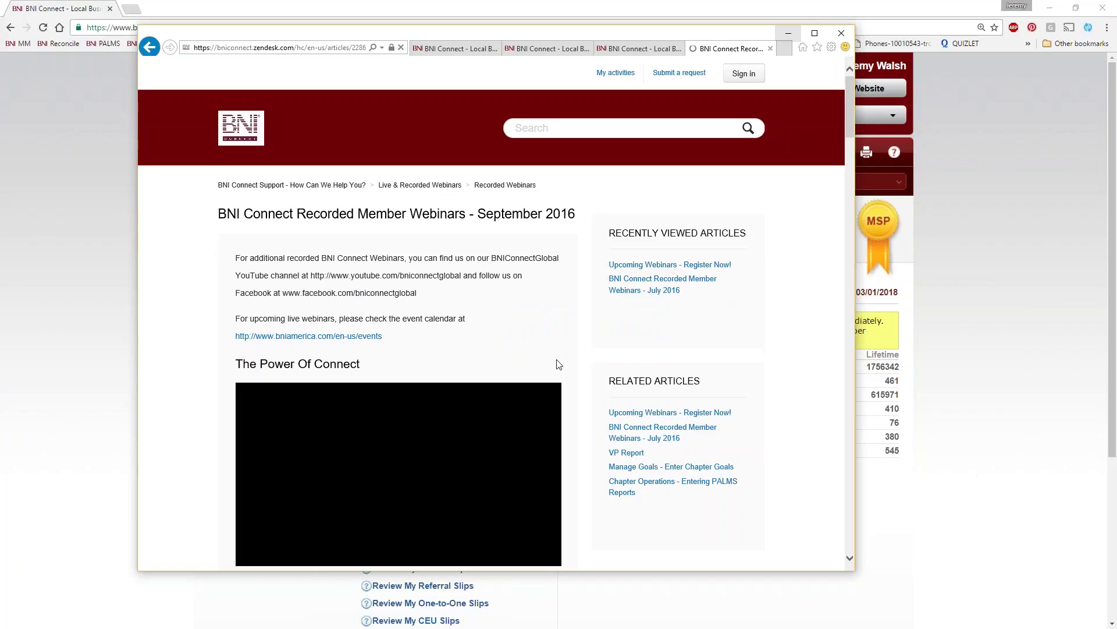
scroll(590, 361, down, 3)
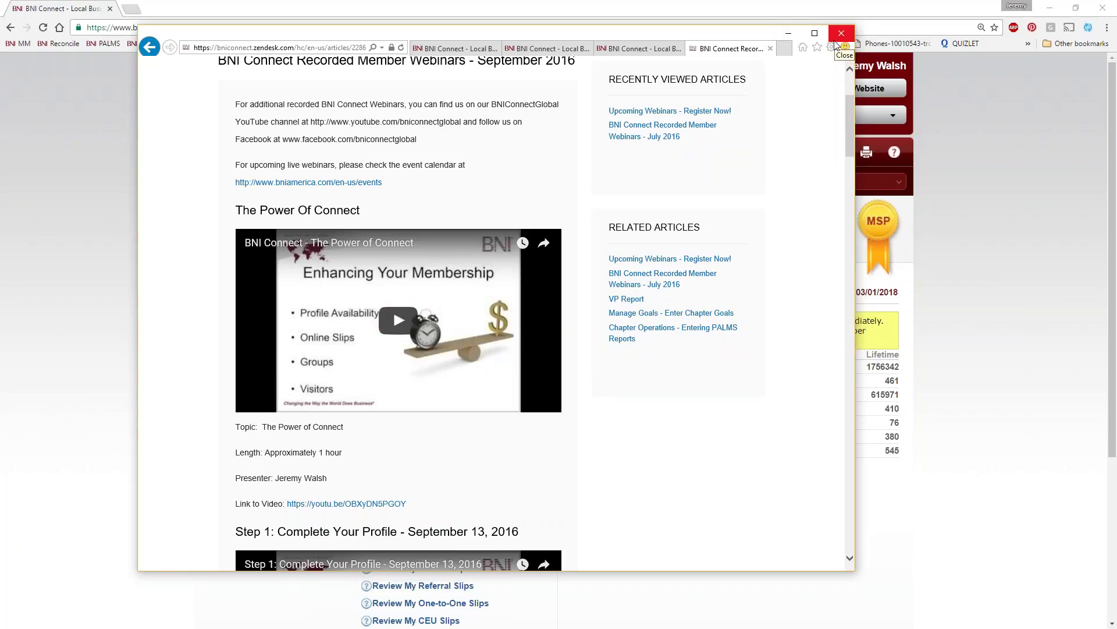
Close and reopen the support window, look over the Submit a Request form, then close it
click(843, 35)
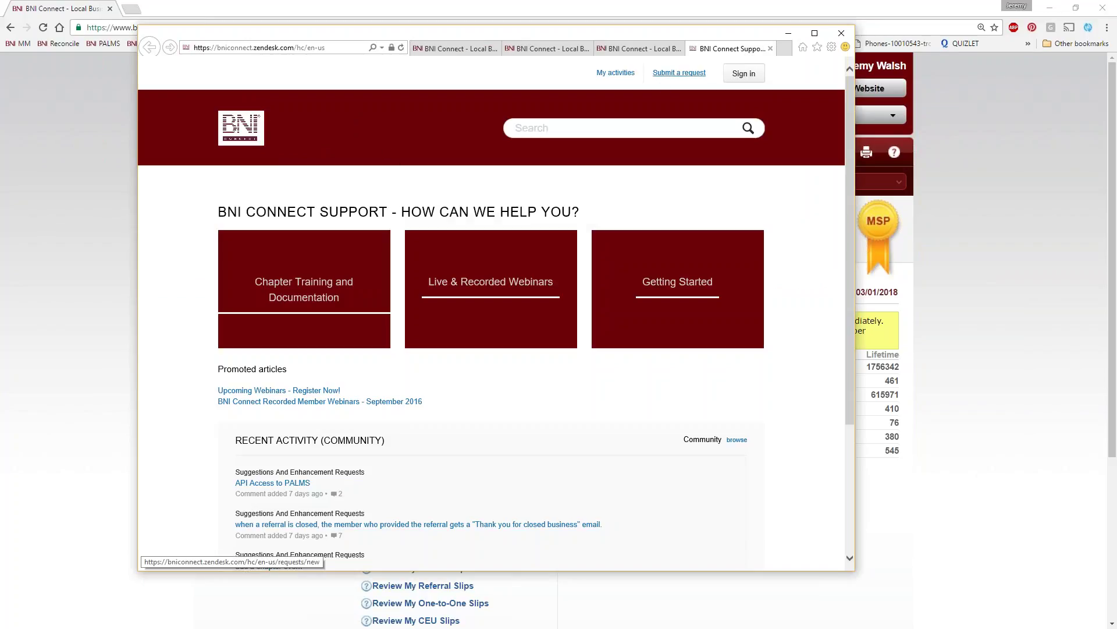
click(690, 75)
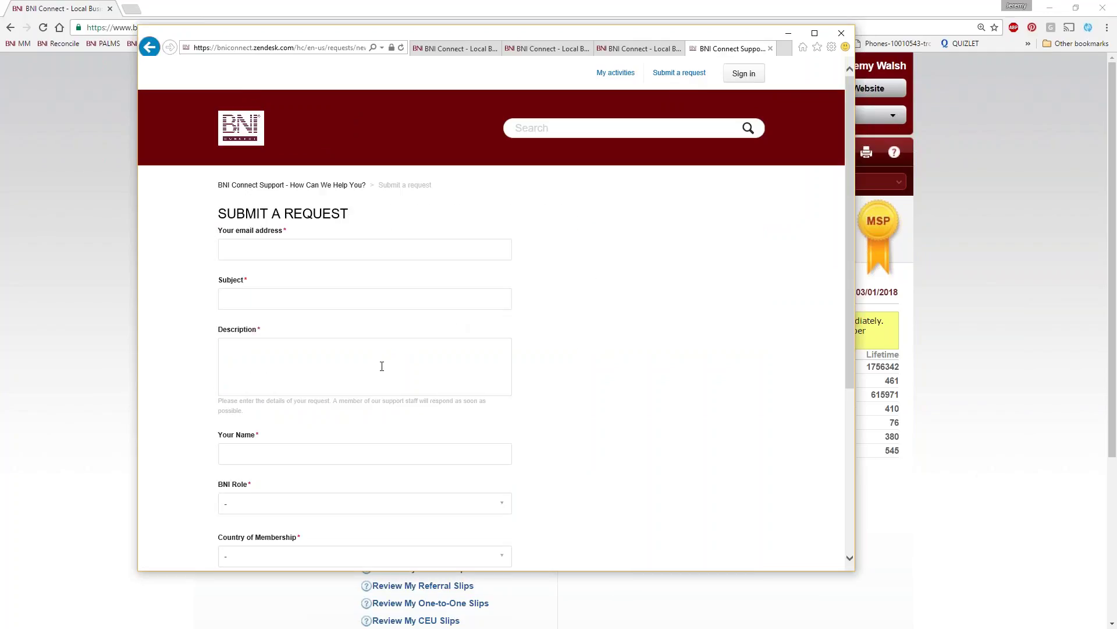
scroll(431, 341, down, 5)
scroll(442, 330, up, 5)
click(841, 33)
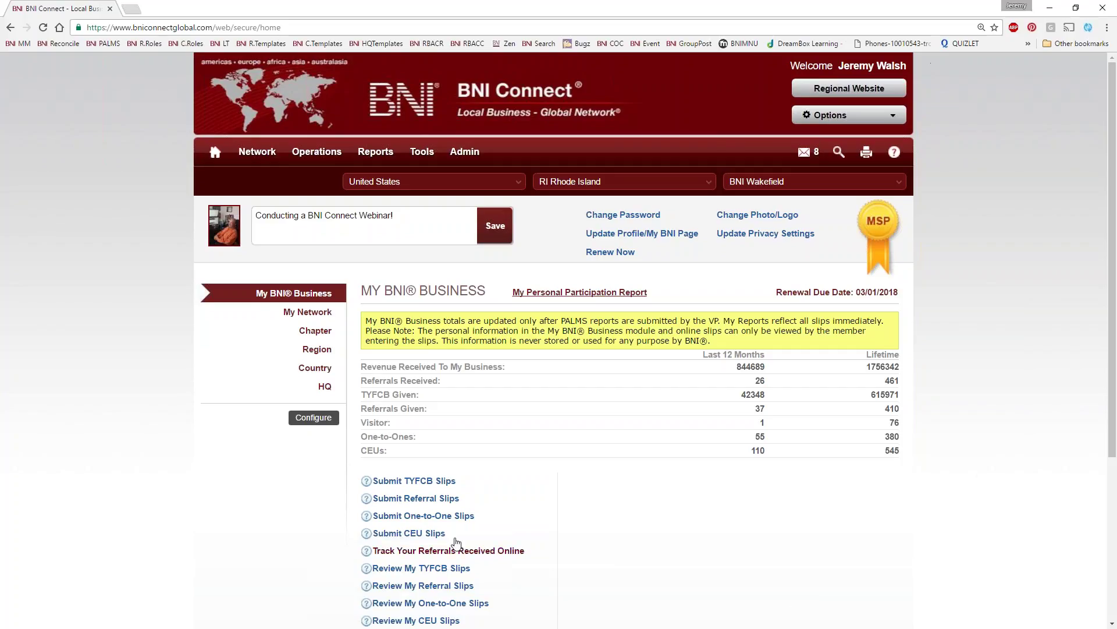
Submit a CEU slip with QTY Earned 1 for 5 Podcasts / BNI Webinar
click(427, 535)
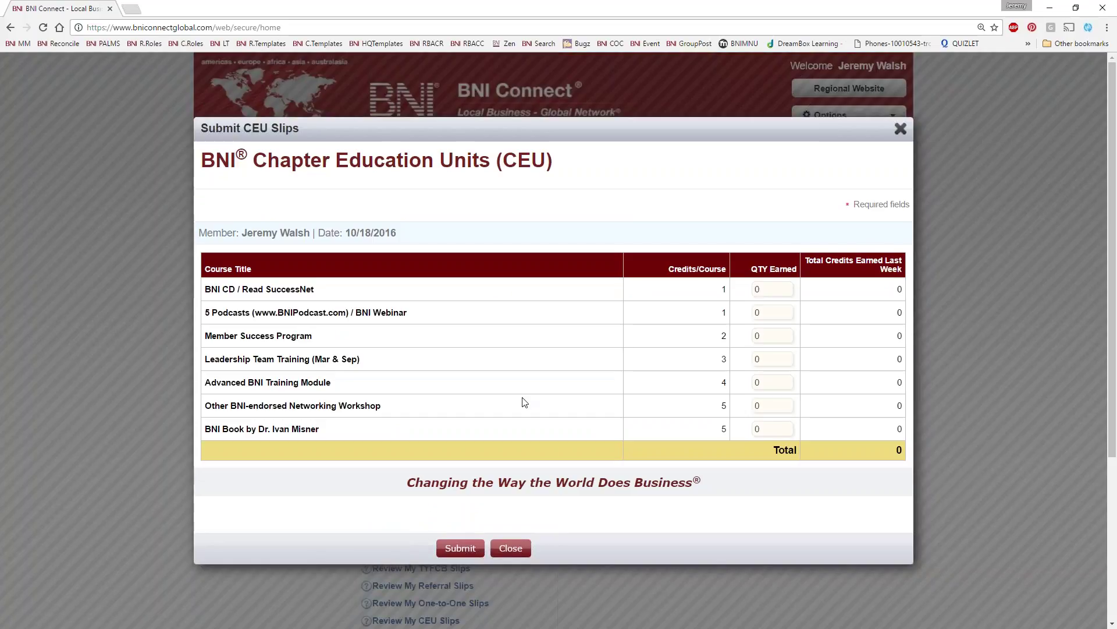
click(768, 311)
text(1)
click(450, 550)
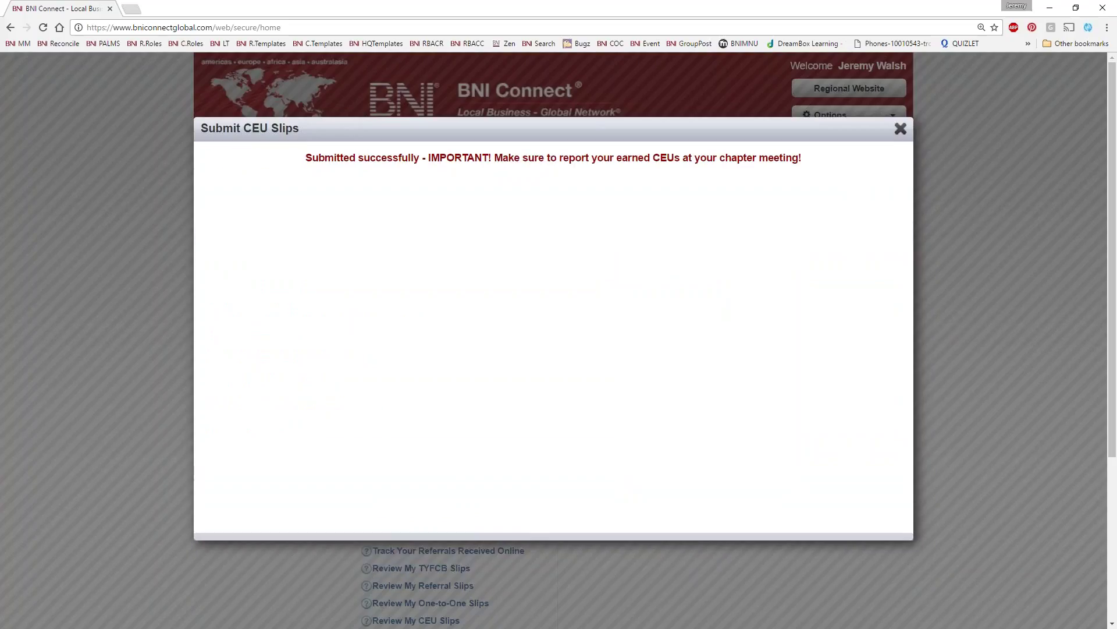